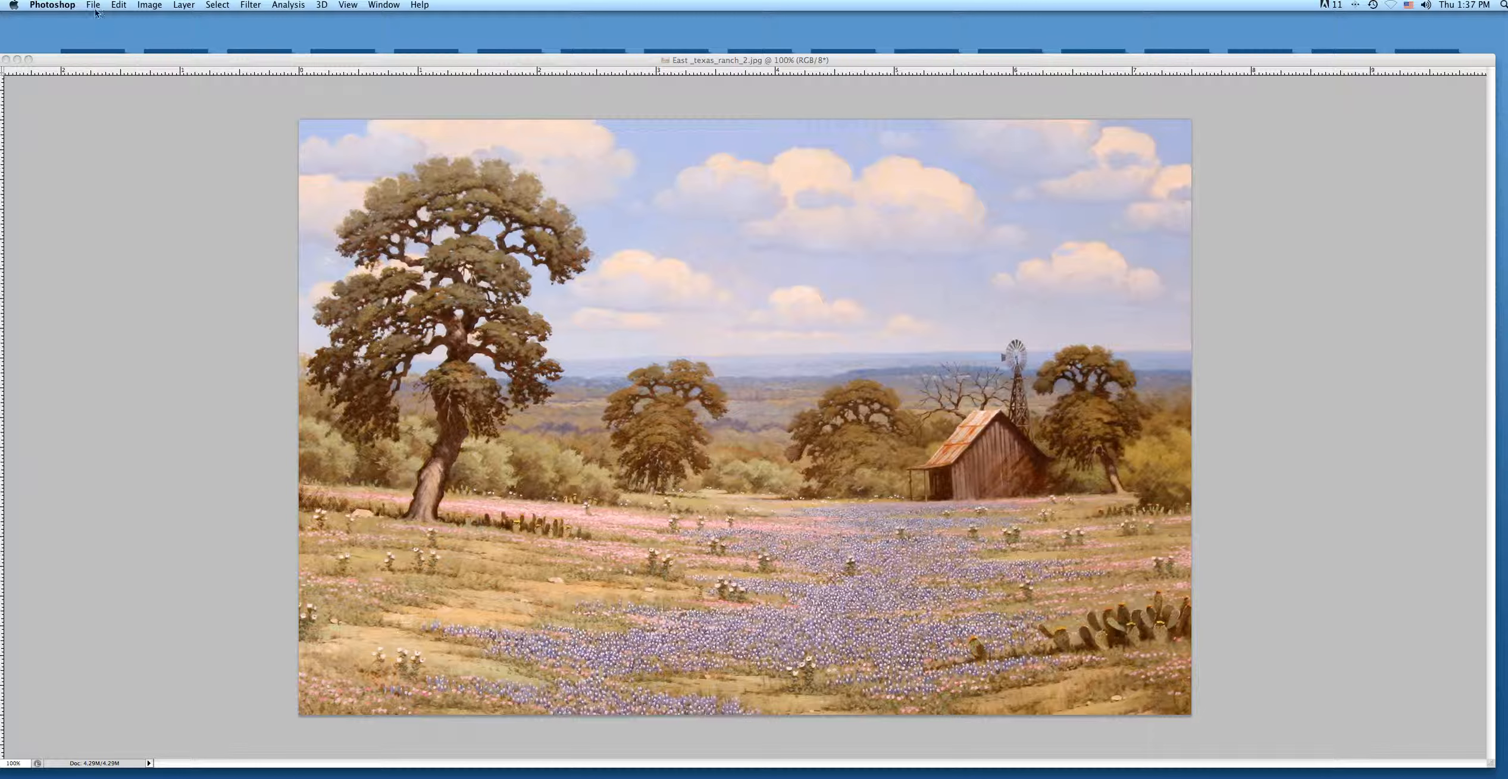
Create a new blank document 7 inches wide and 5 inches high.
click(94, 5)
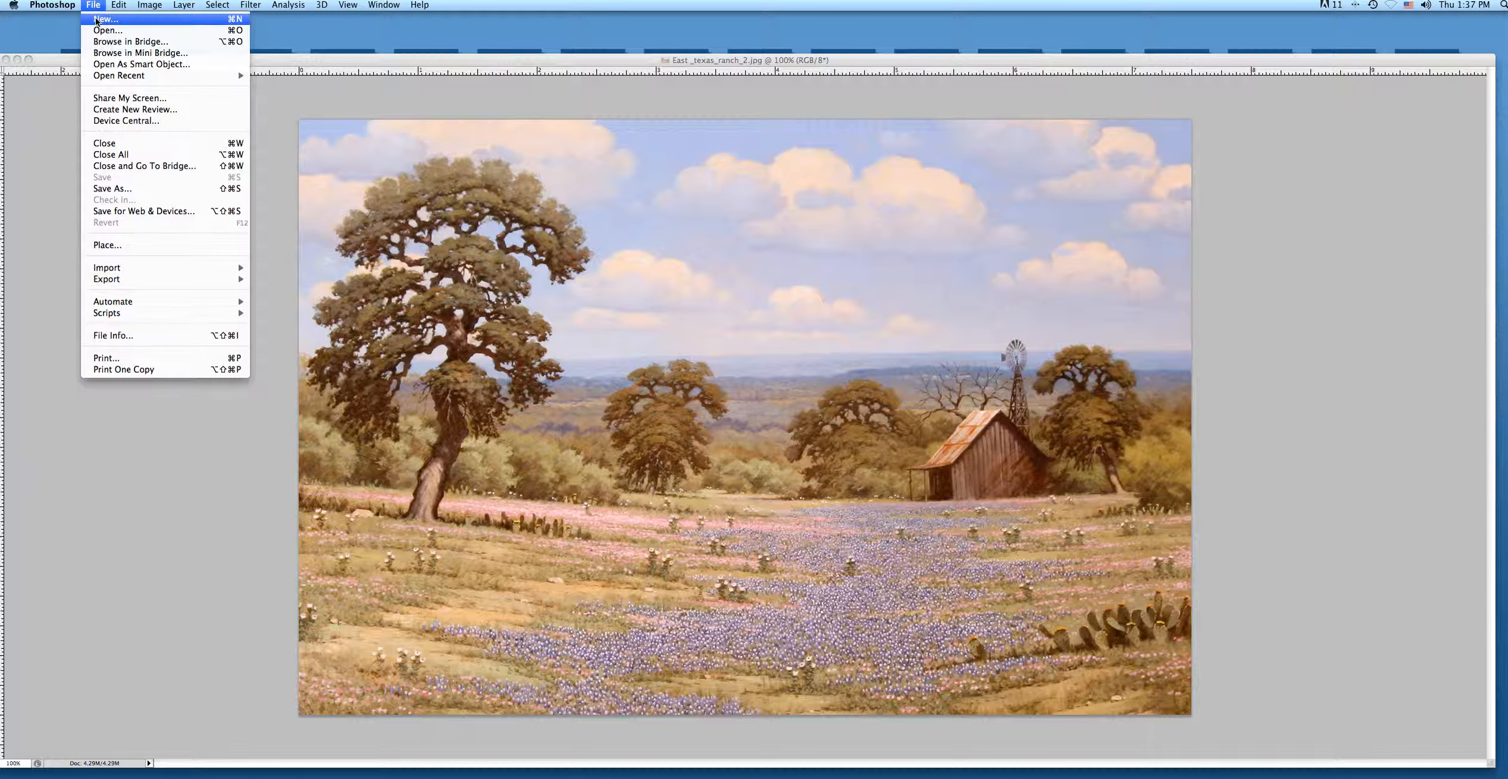
click(101, 19)
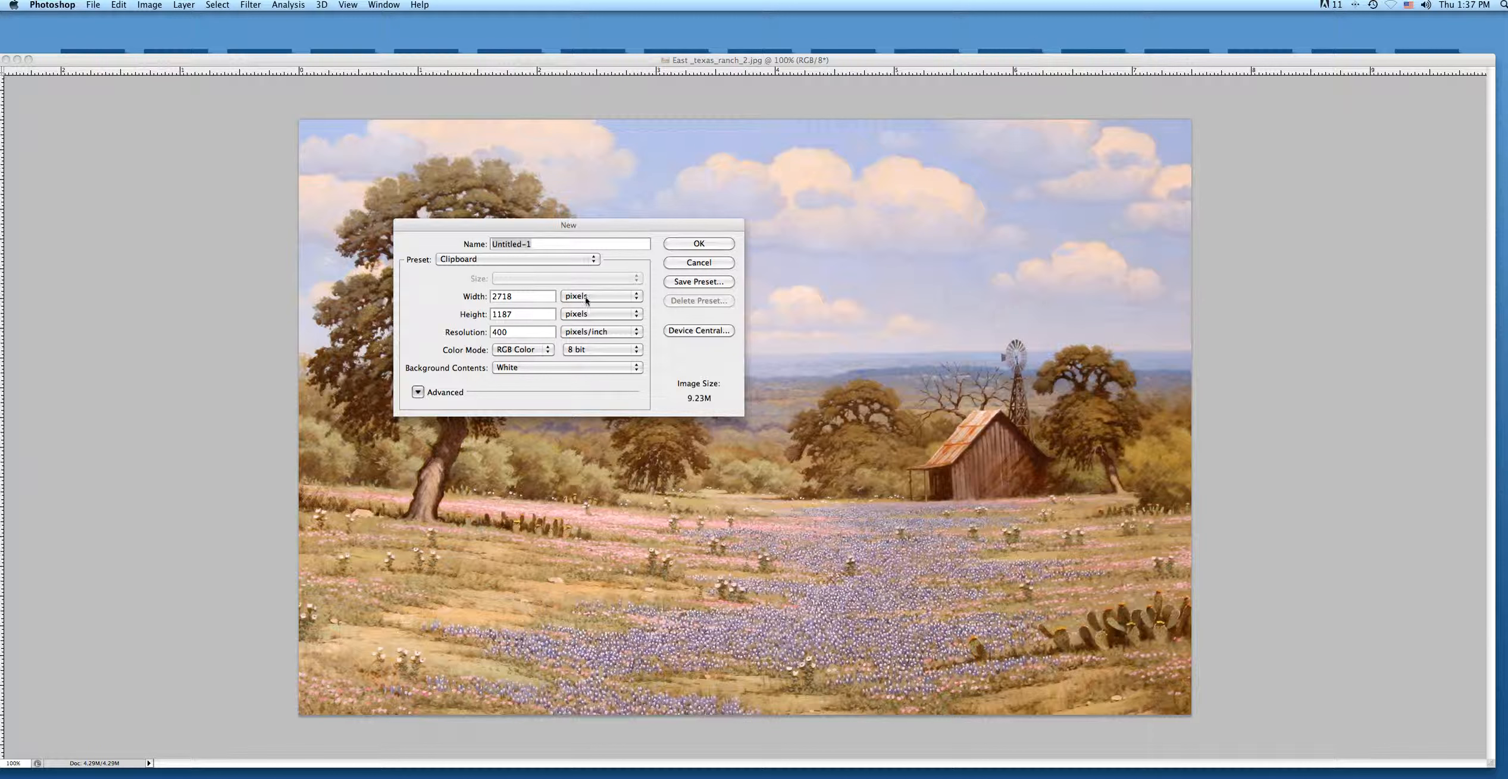
click(635, 297)
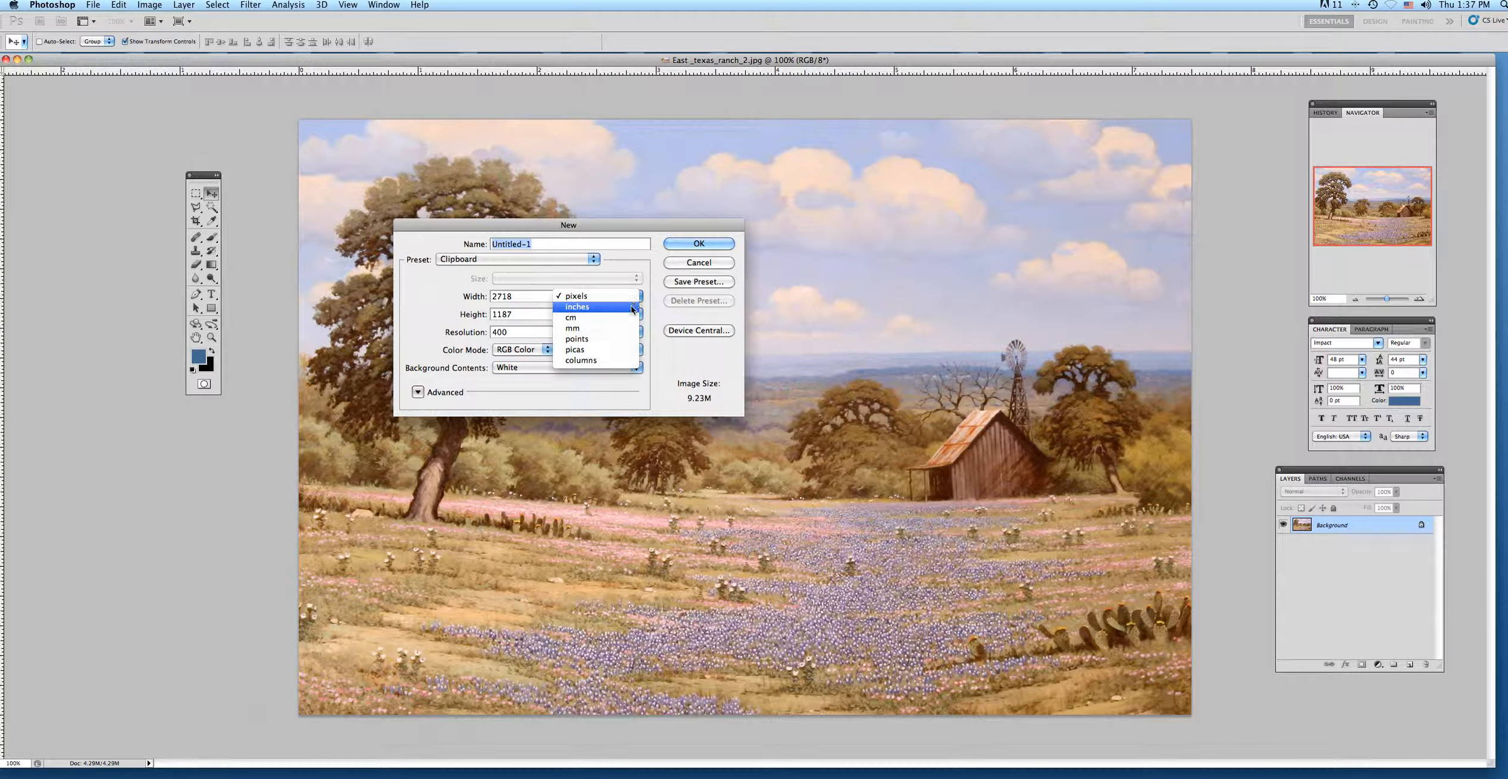
click(632, 308)
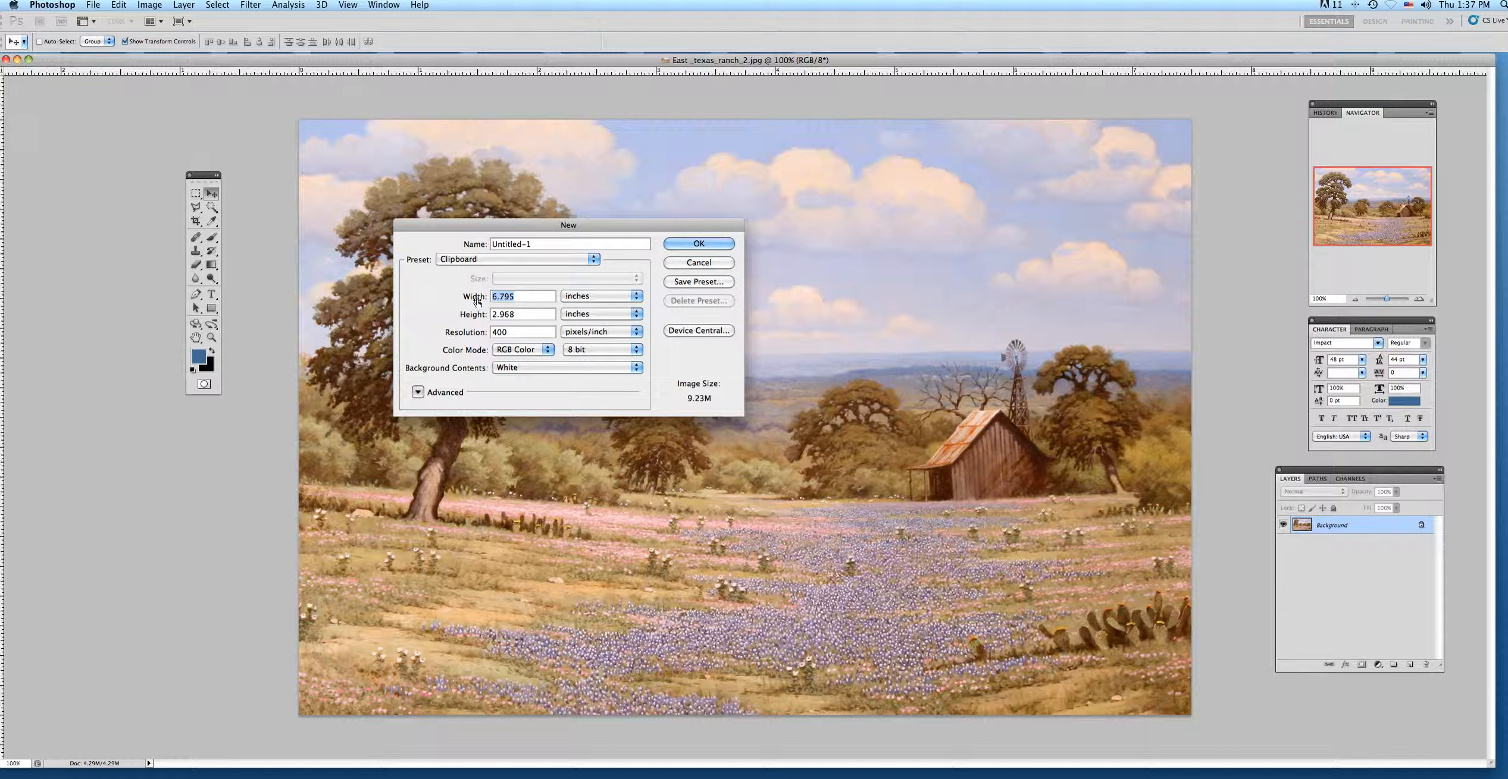
text(7)
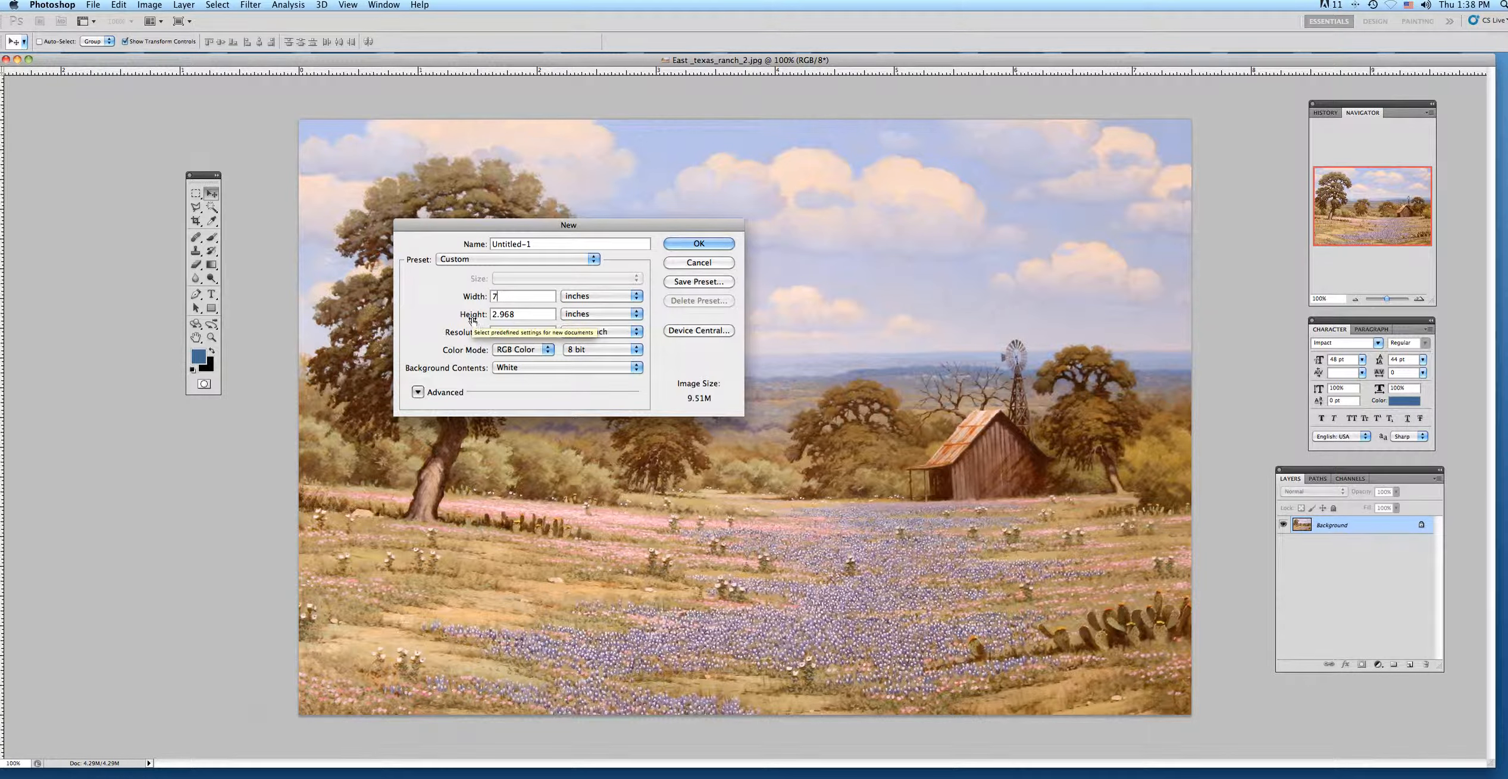
key(Tab)
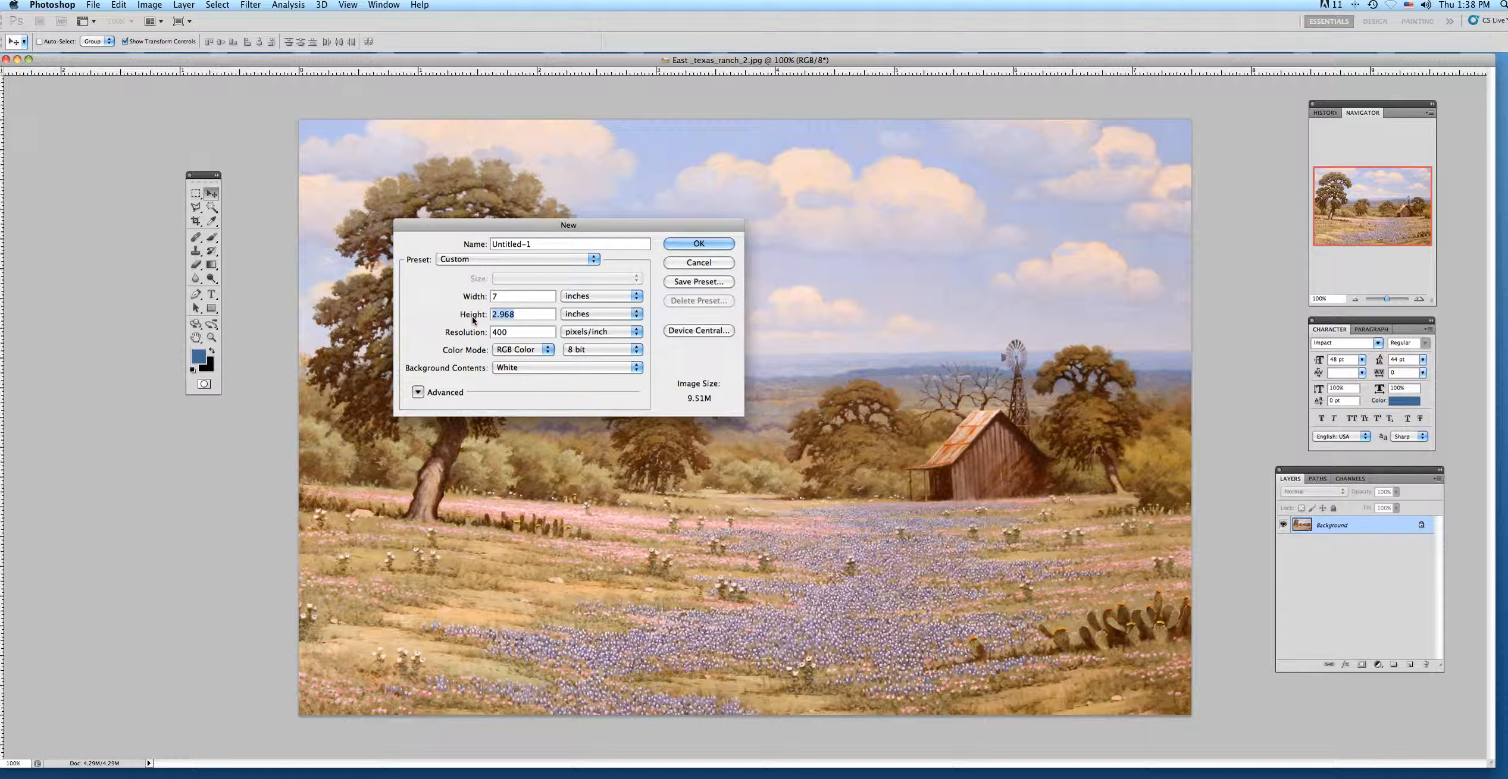
text(5)
click(684, 244)
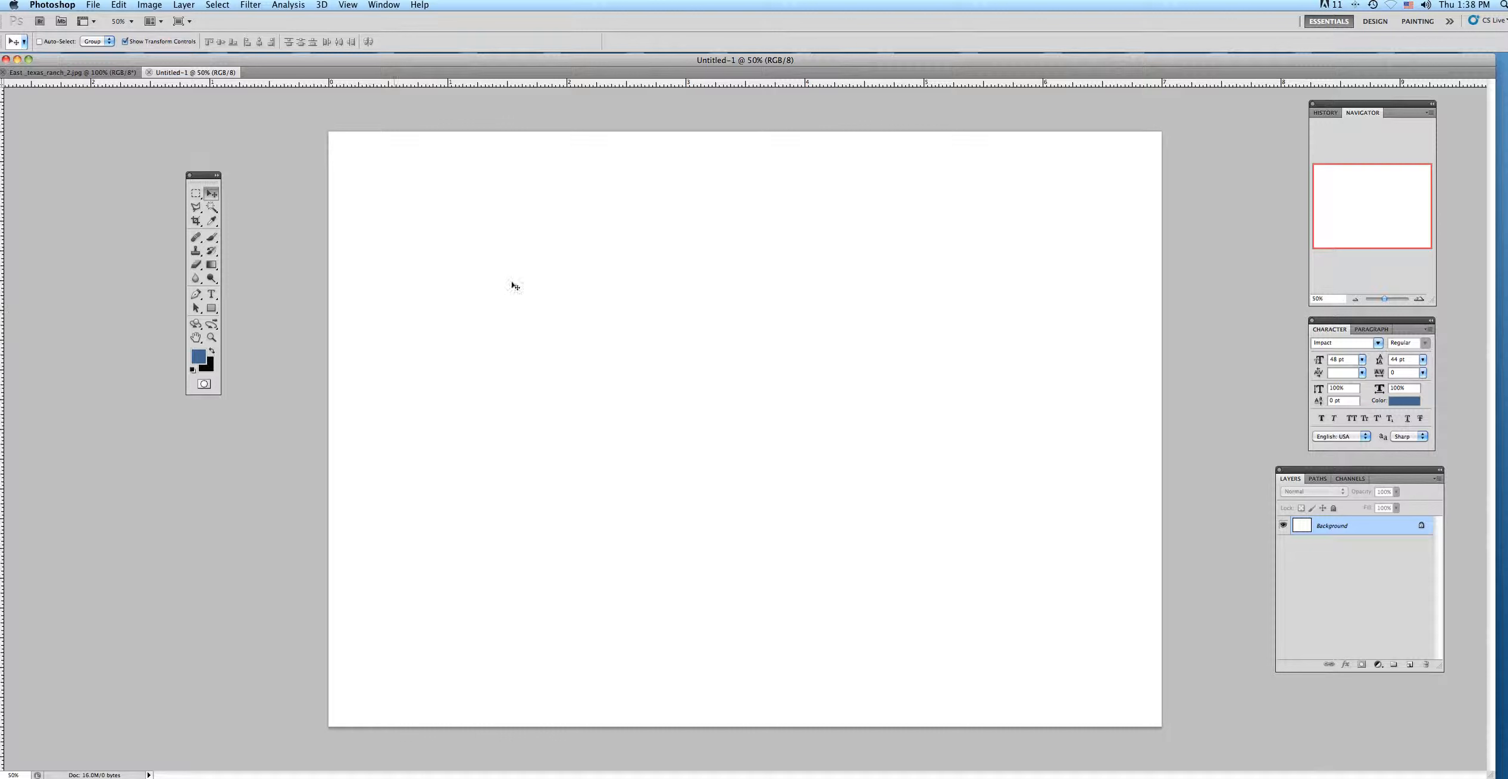
Activate the Horizontal Type tool and set the paragraph alignment to left-aligned text.
click(212, 294)
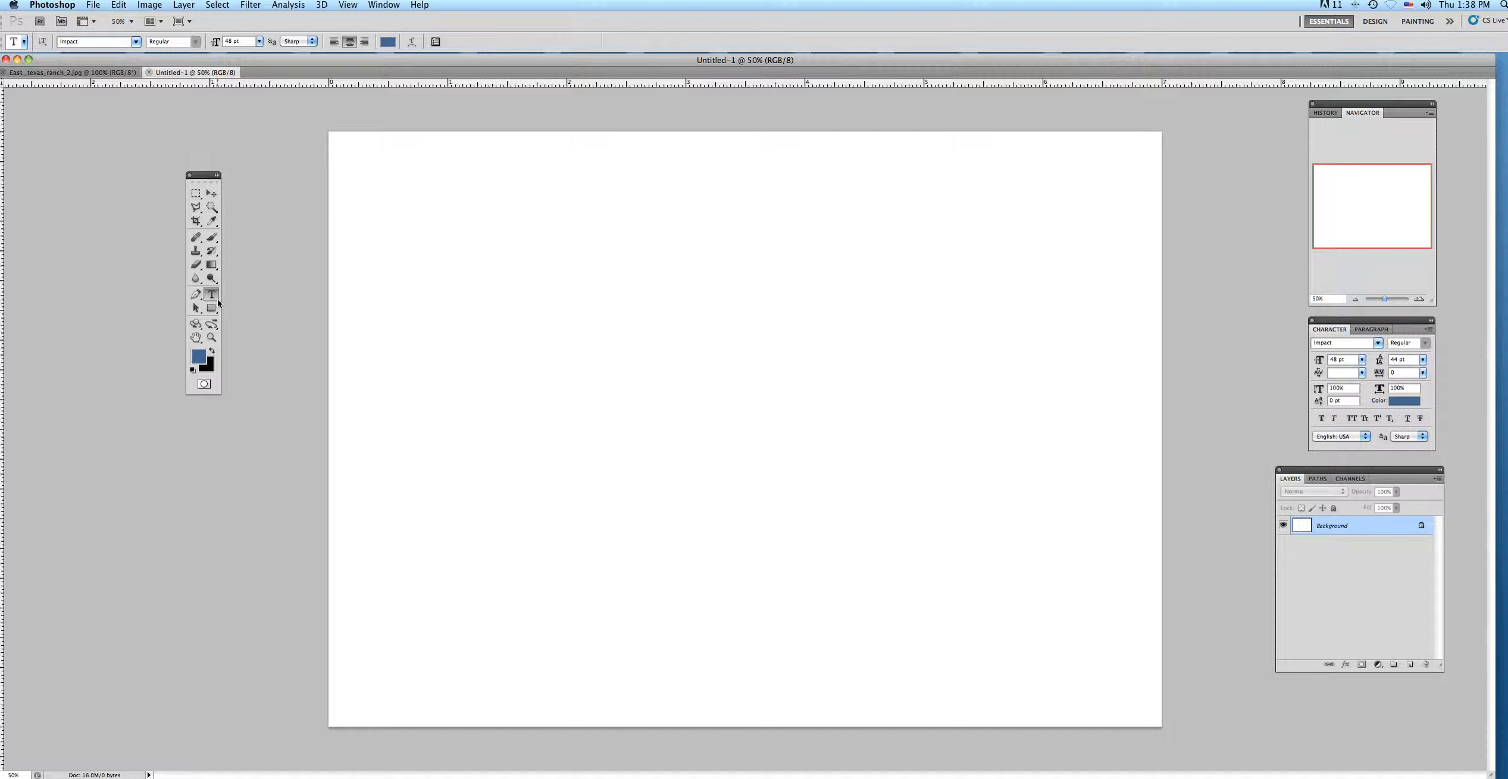
click(218, 300)
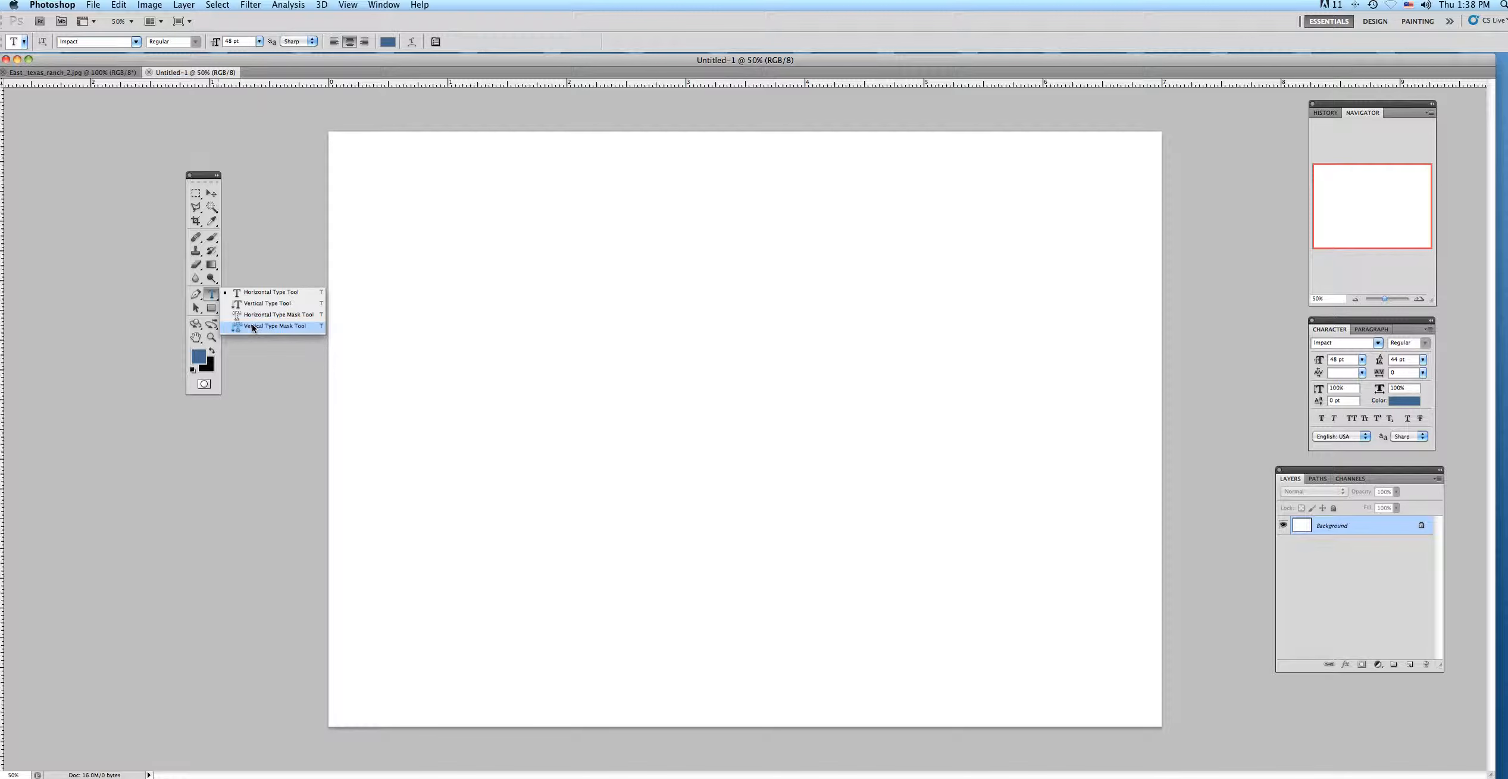
click(211, 295)
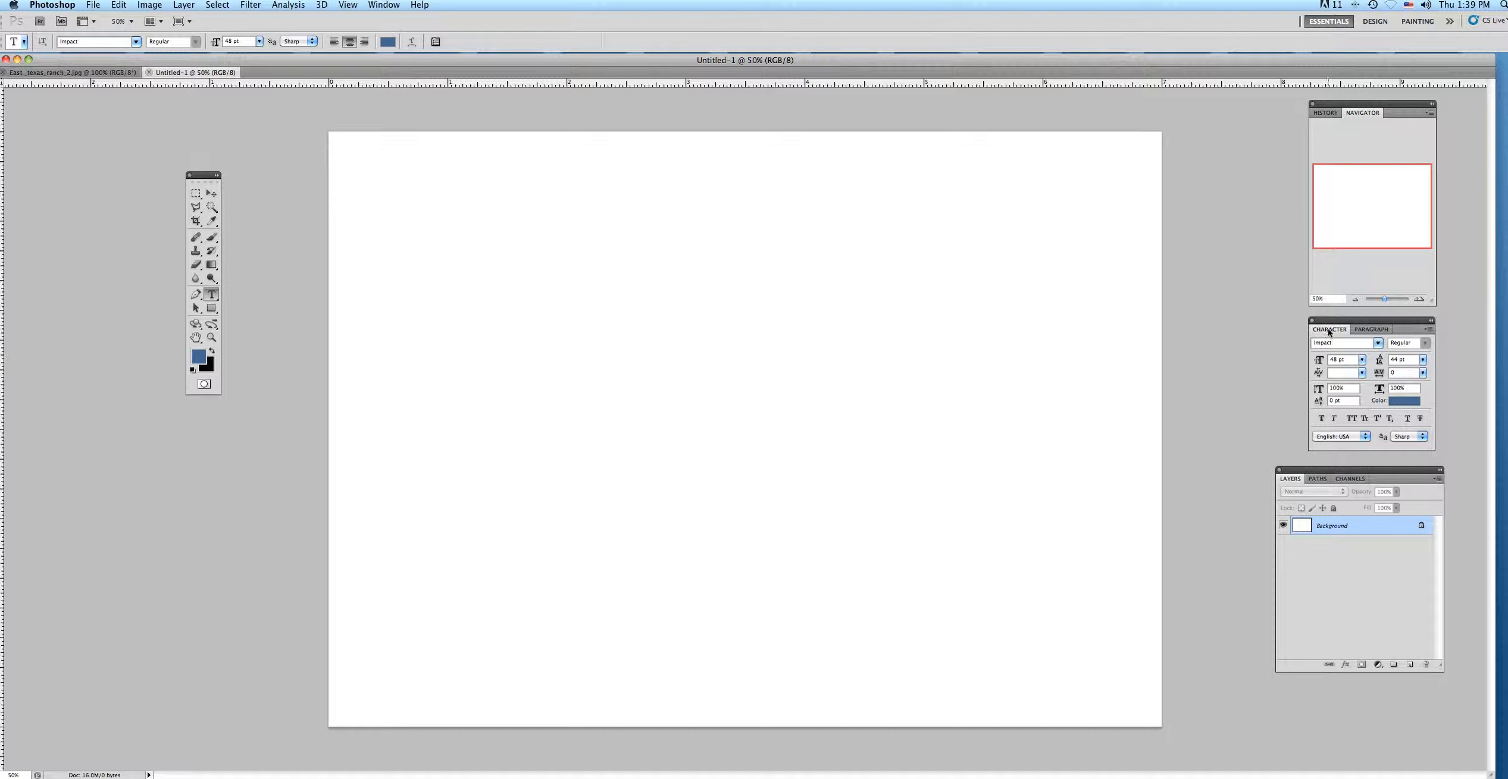
click(1360, 329)
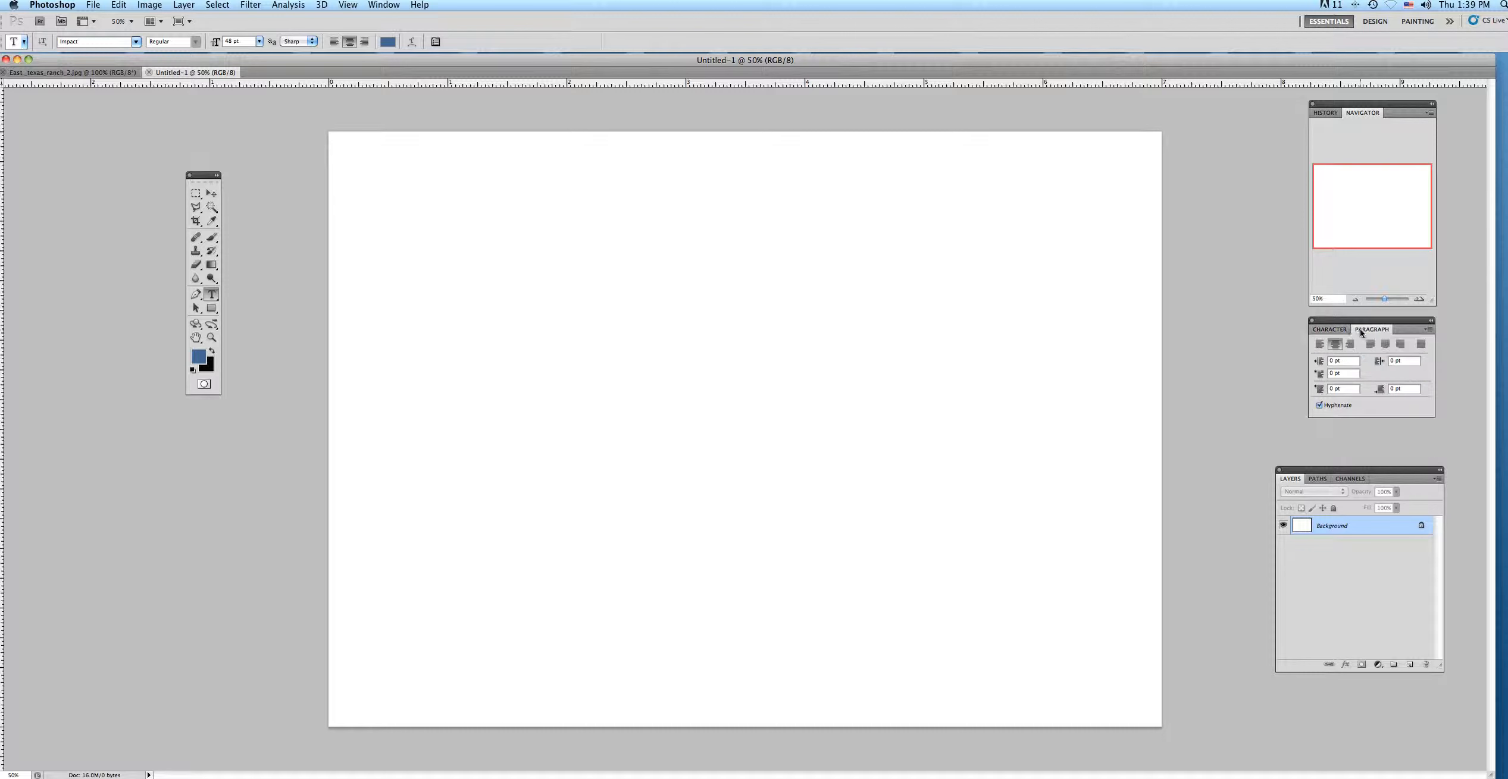
click(1318, 345)
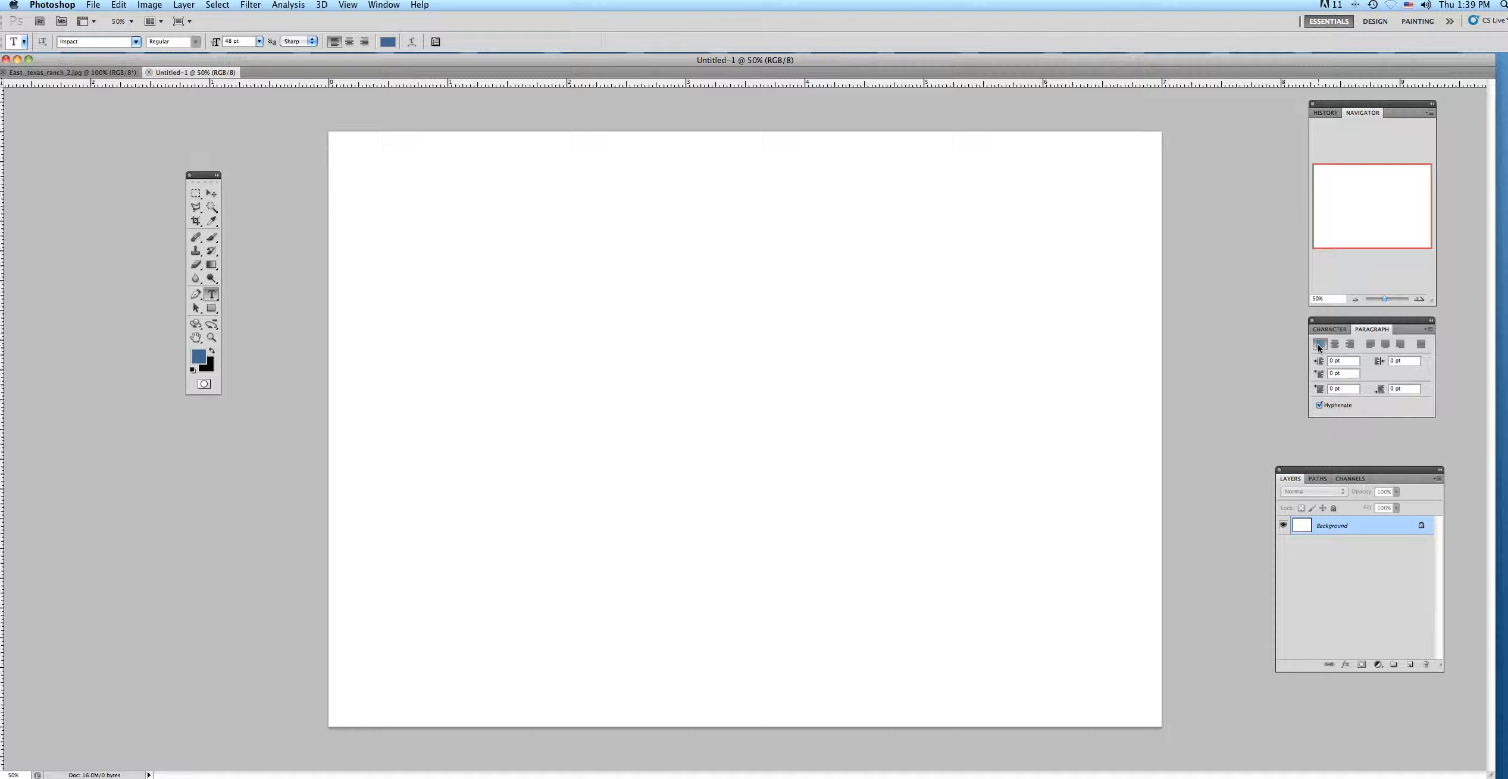
click(1348, 346)
click(1320, 346)
Set the type to the Impact font at 48 pt with 48 pt leading.
click(1329, 331)
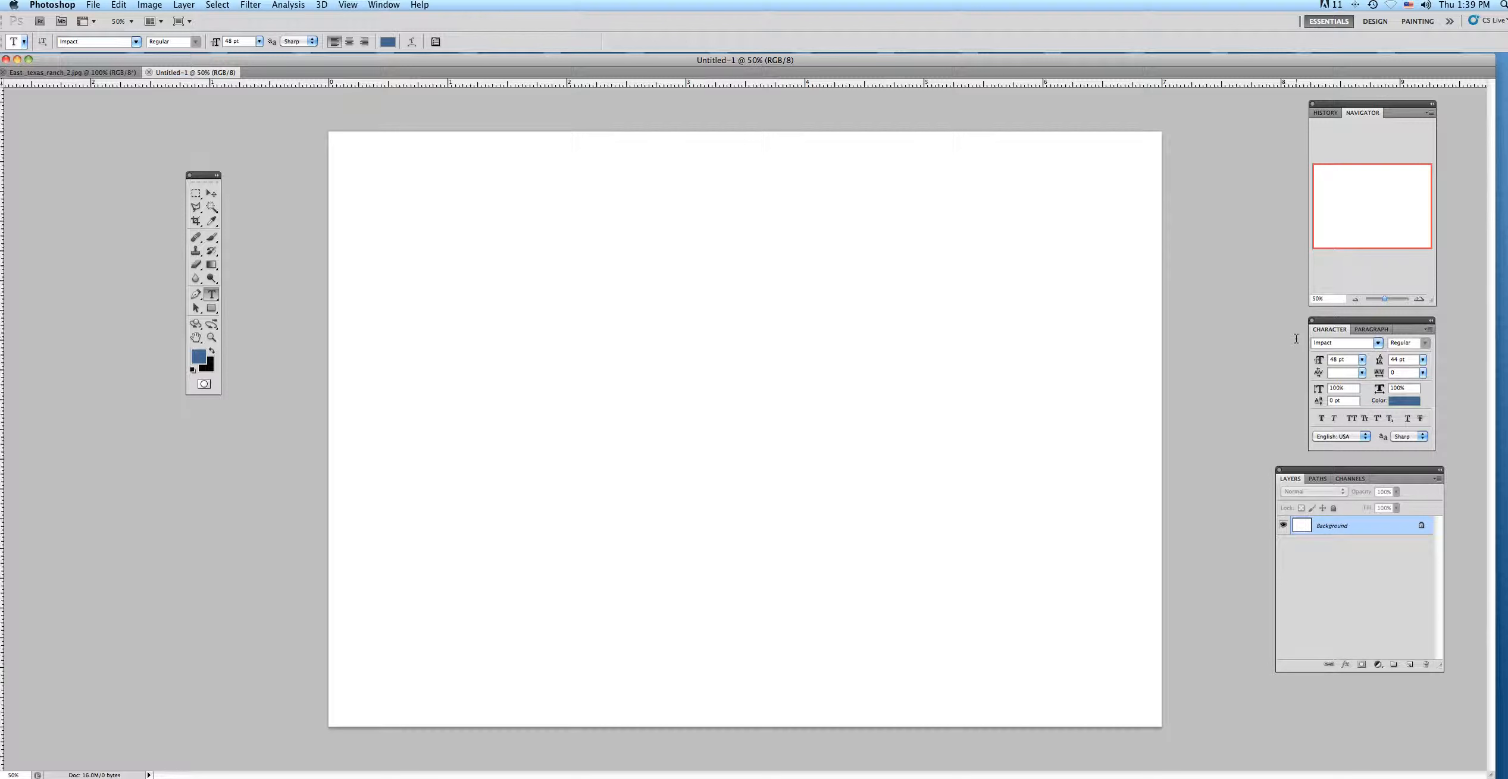
click(1378, 344)
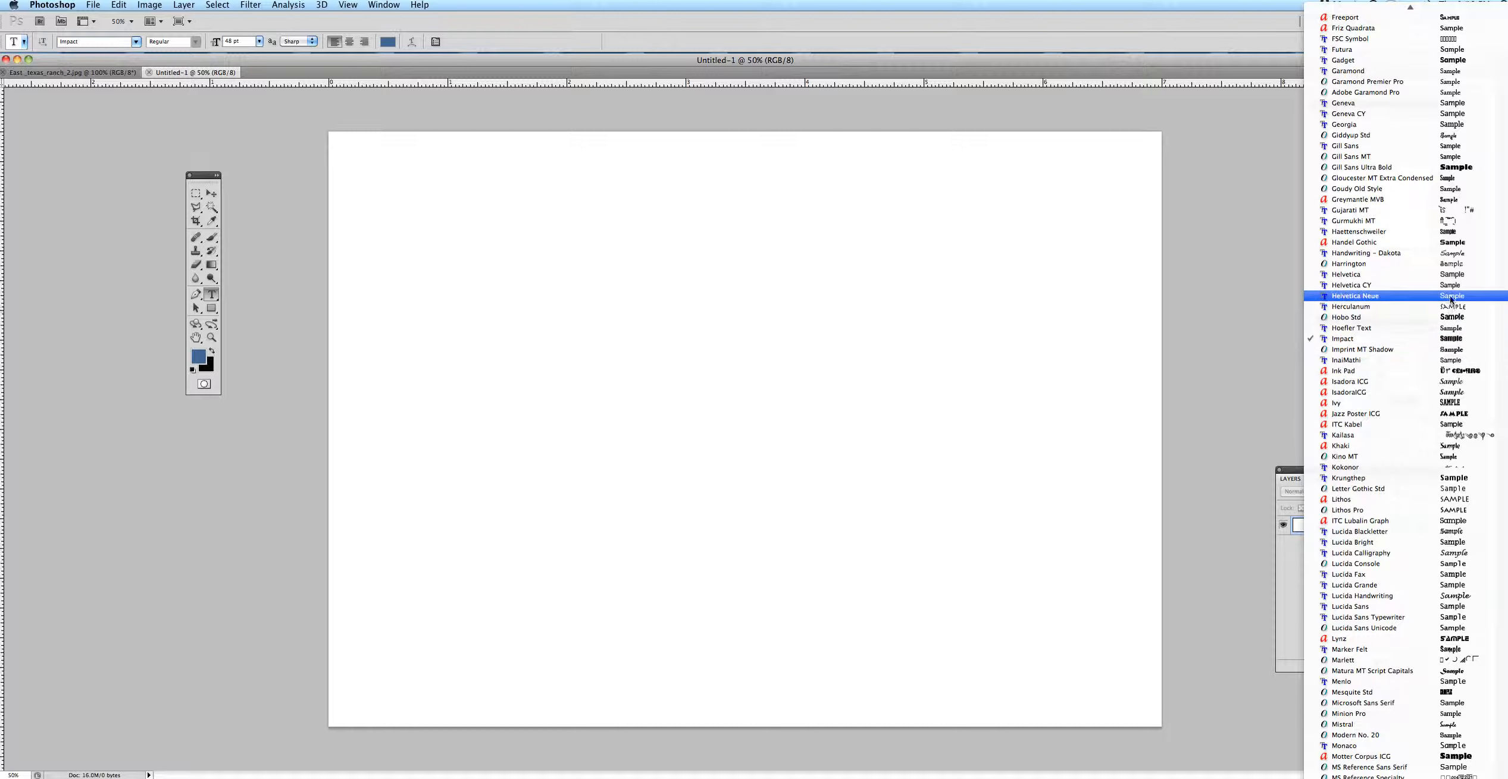
click(1450, 342)
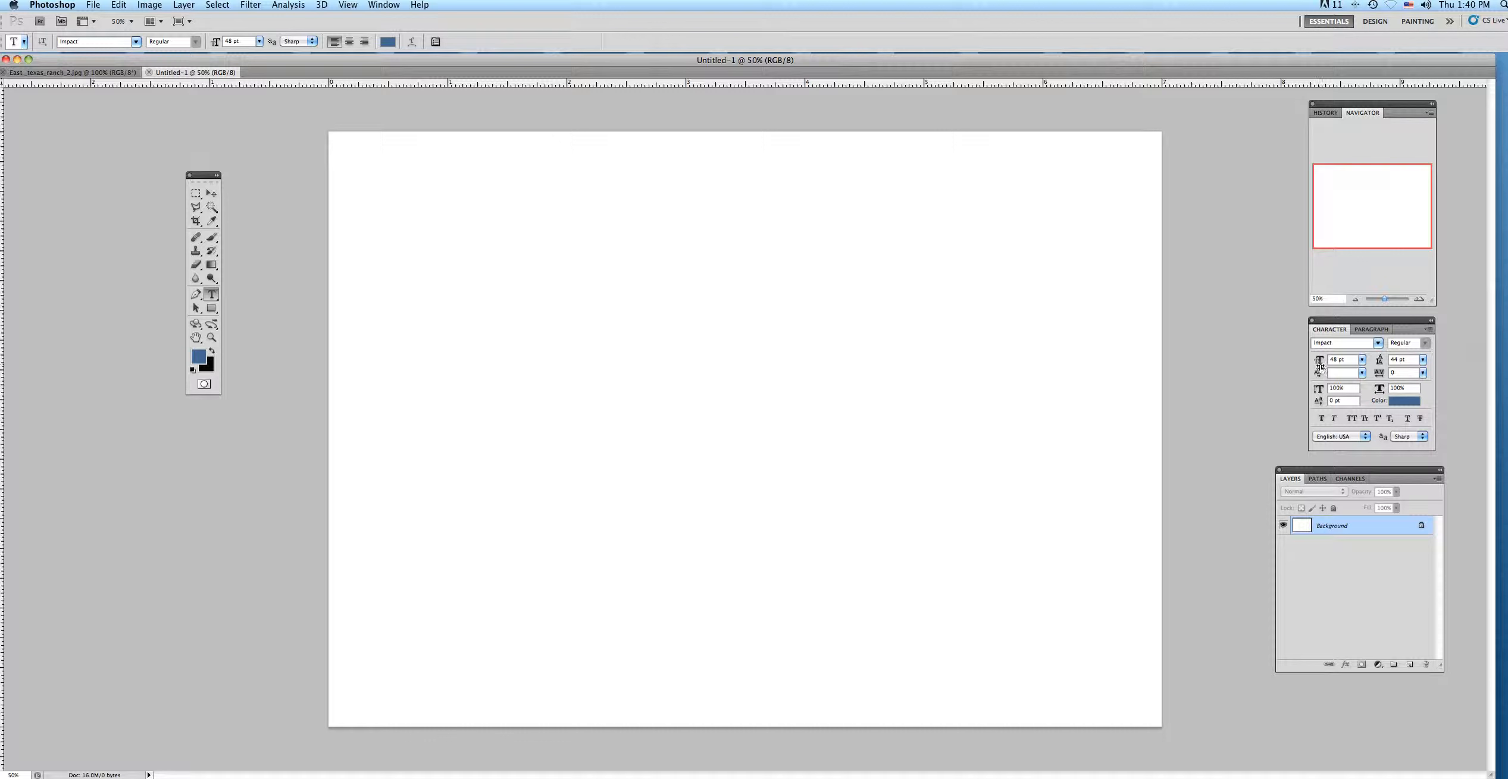
click(1362, 361)
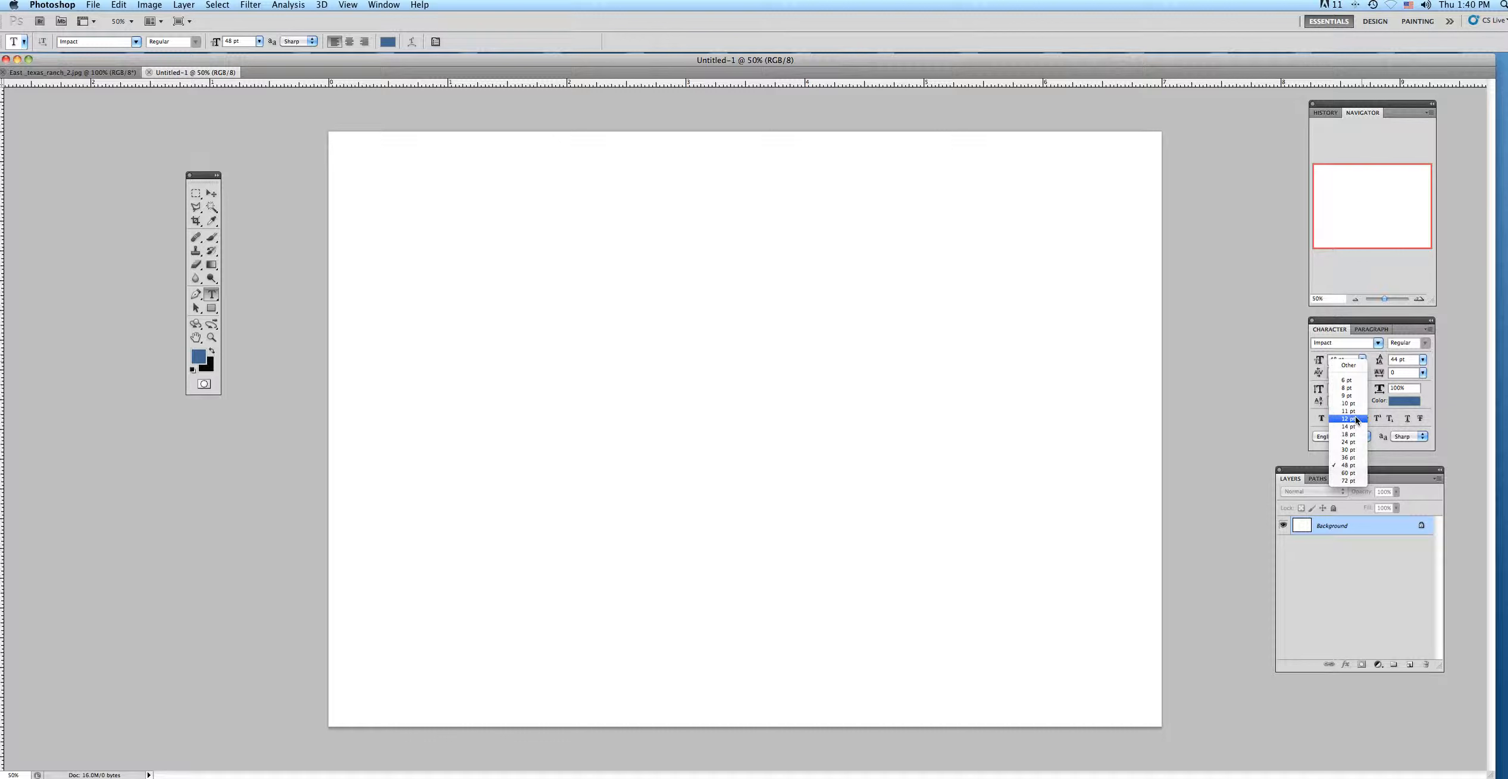
click(1348, 466)
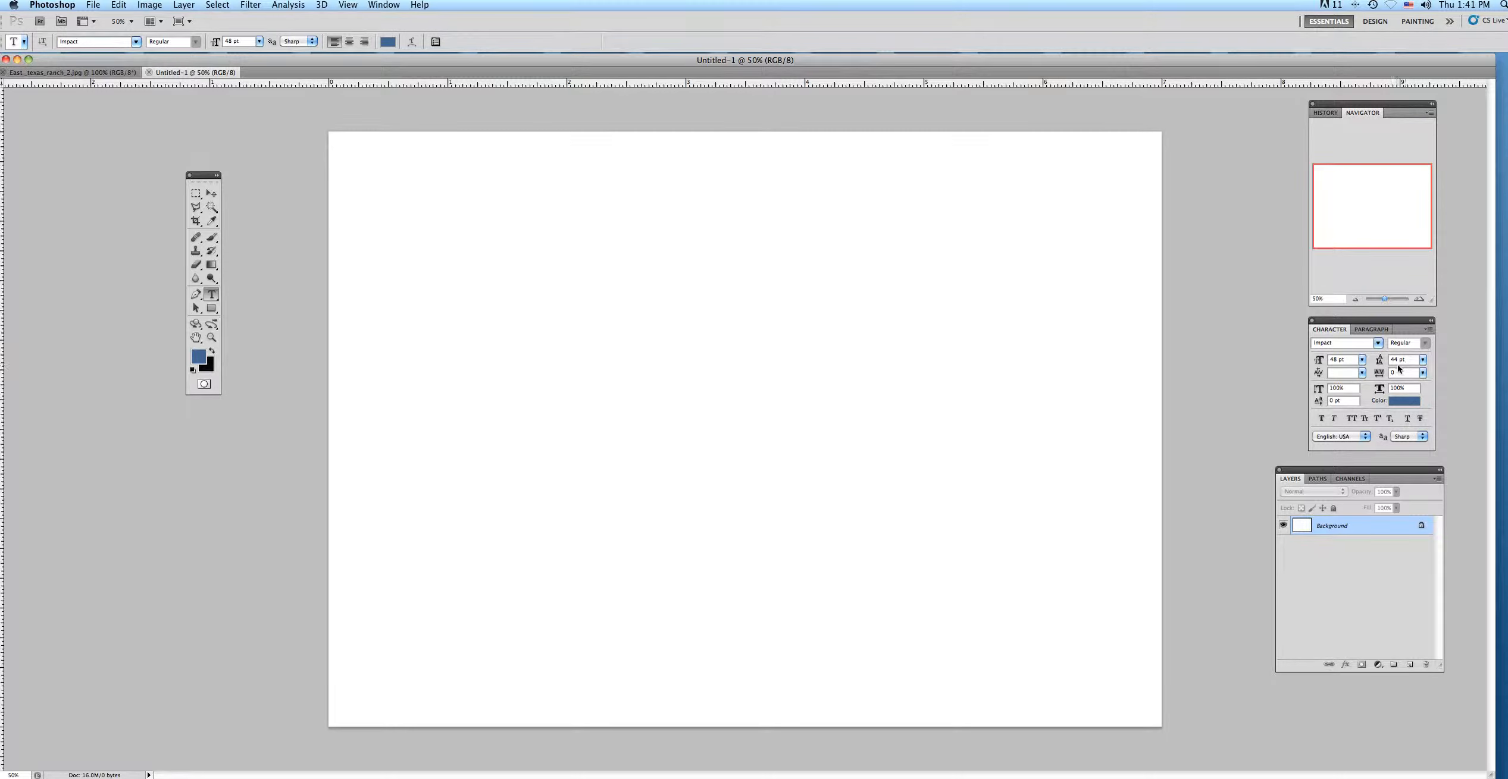
click(1423, 360)
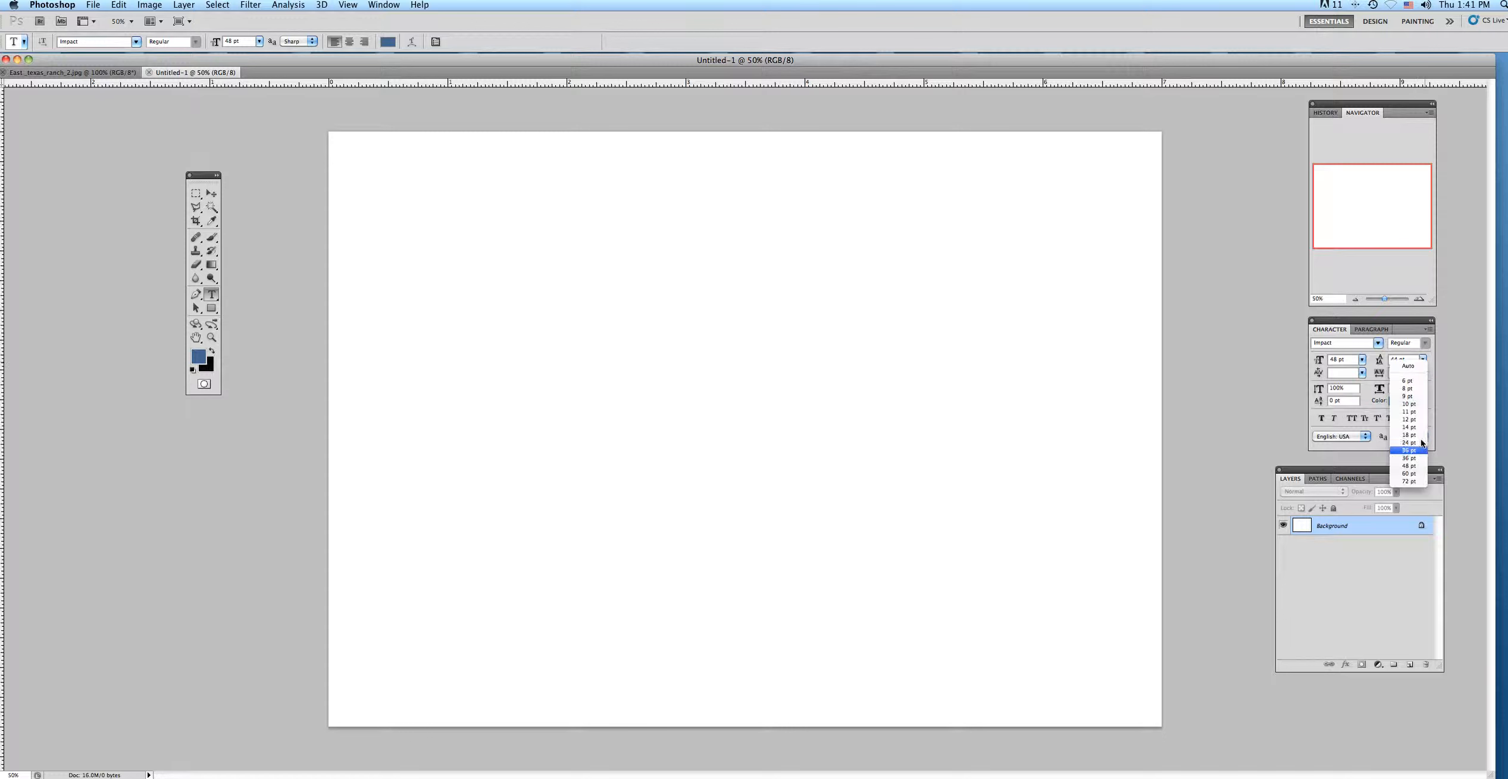
click(1408, 466)
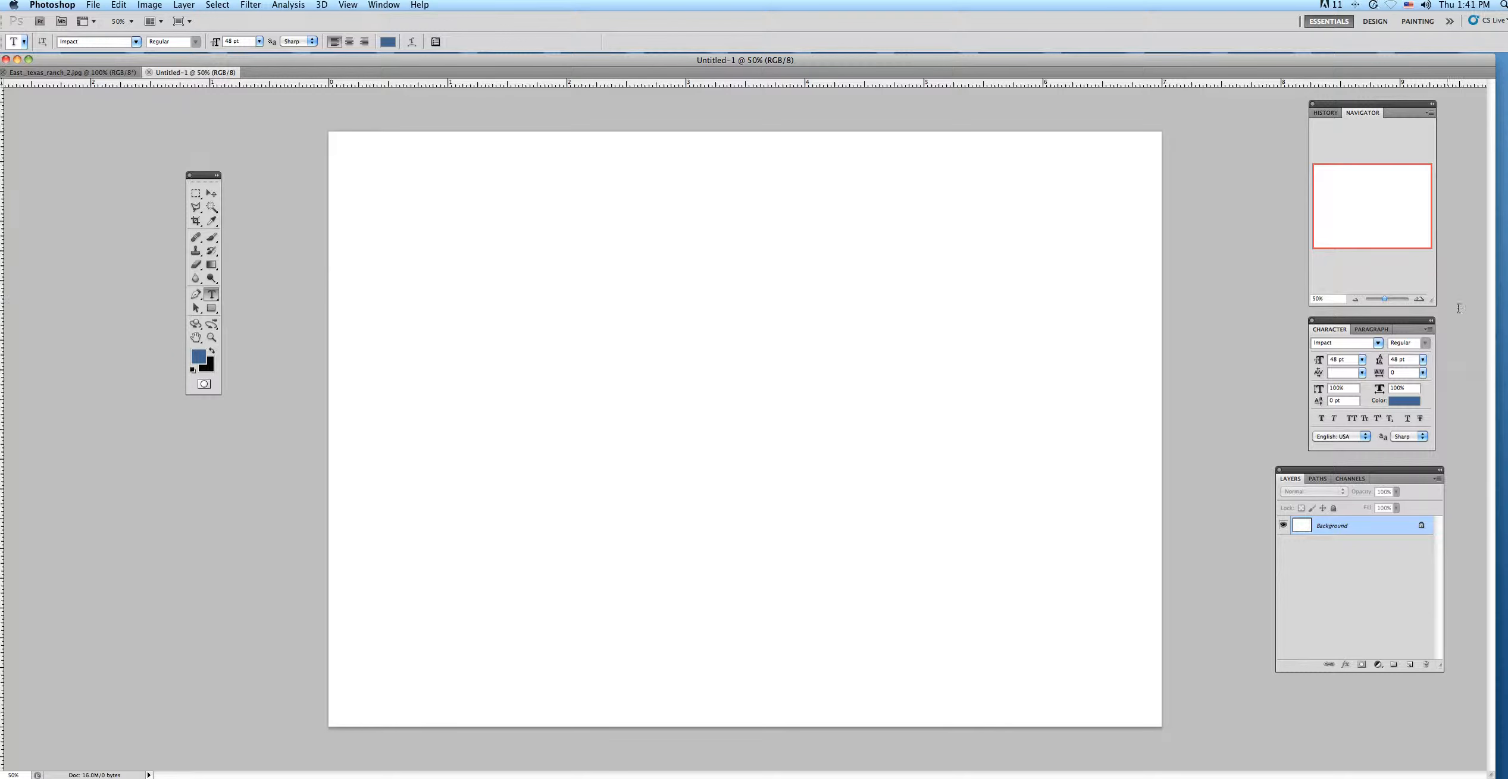
Add the text "THE END" in the upper middle part of the blank canvas.
click(1371, 329)
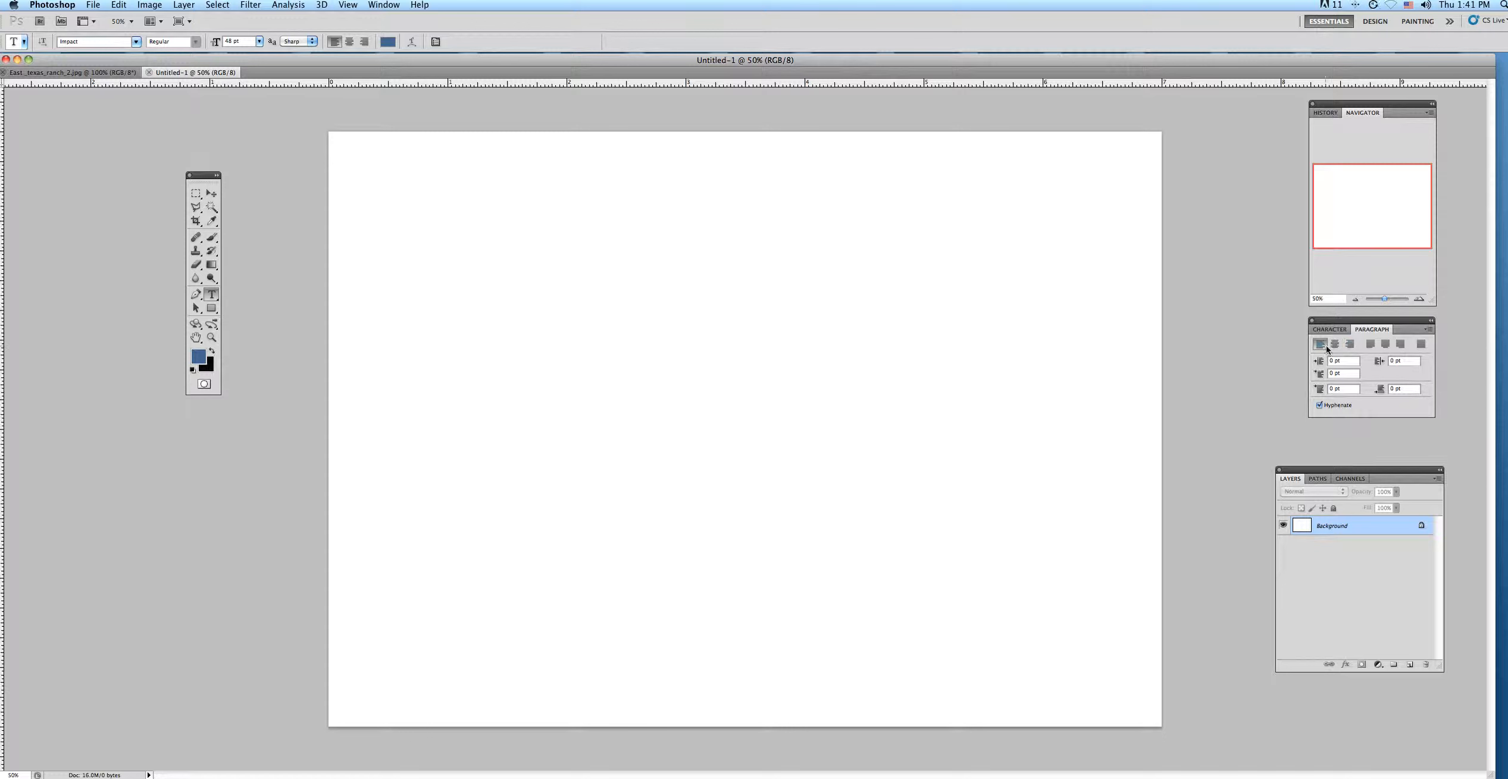
click(569, 316)
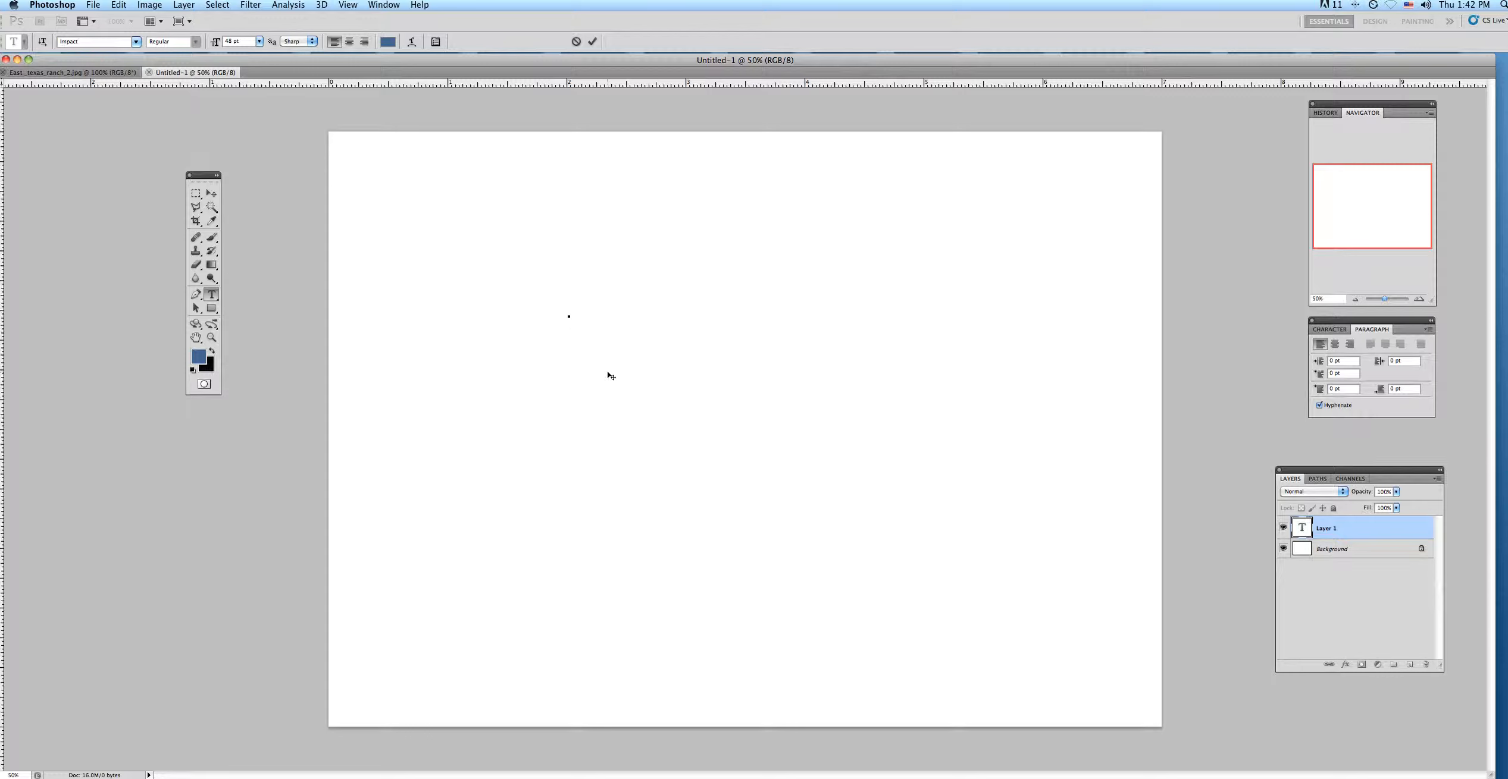
text(THE )
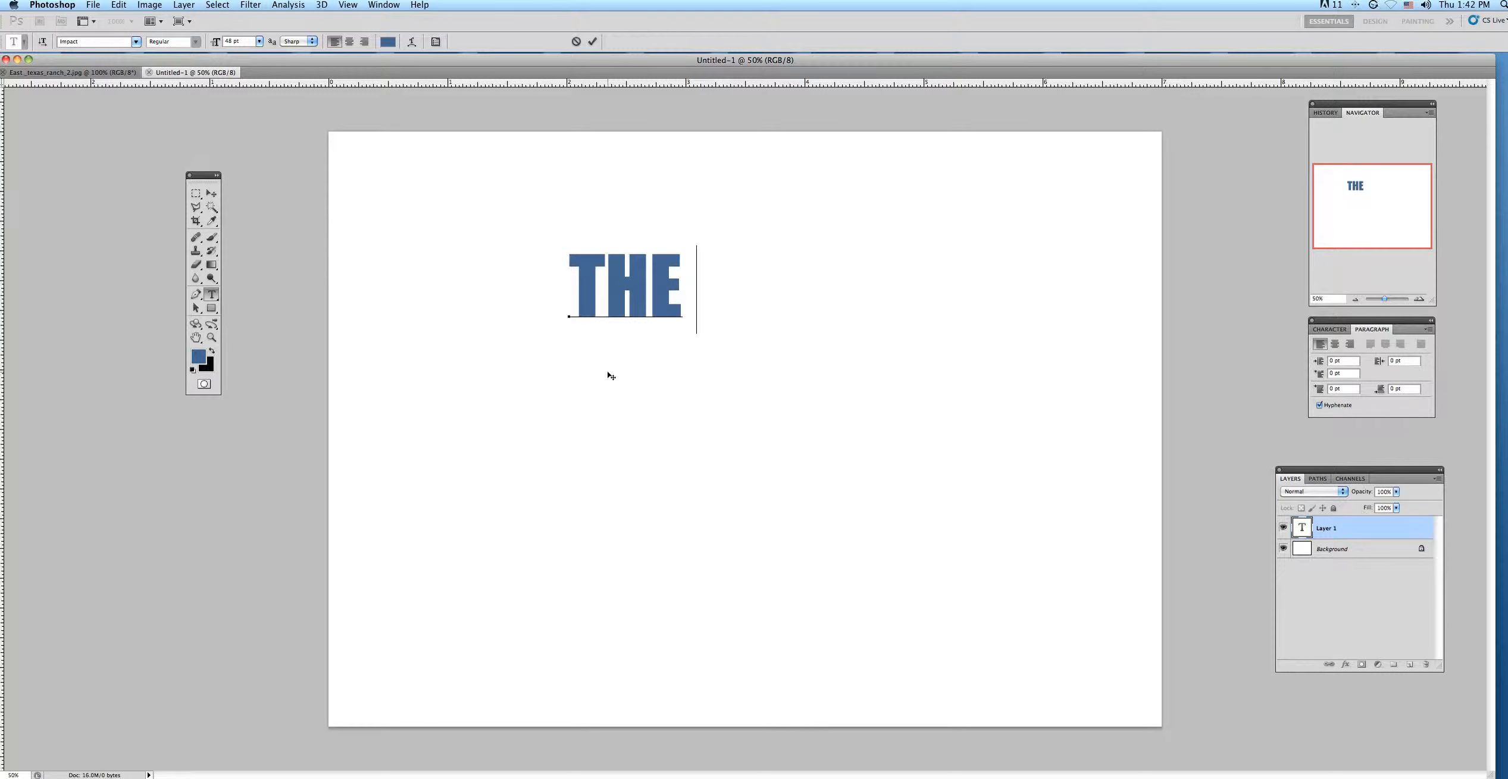
text(END)
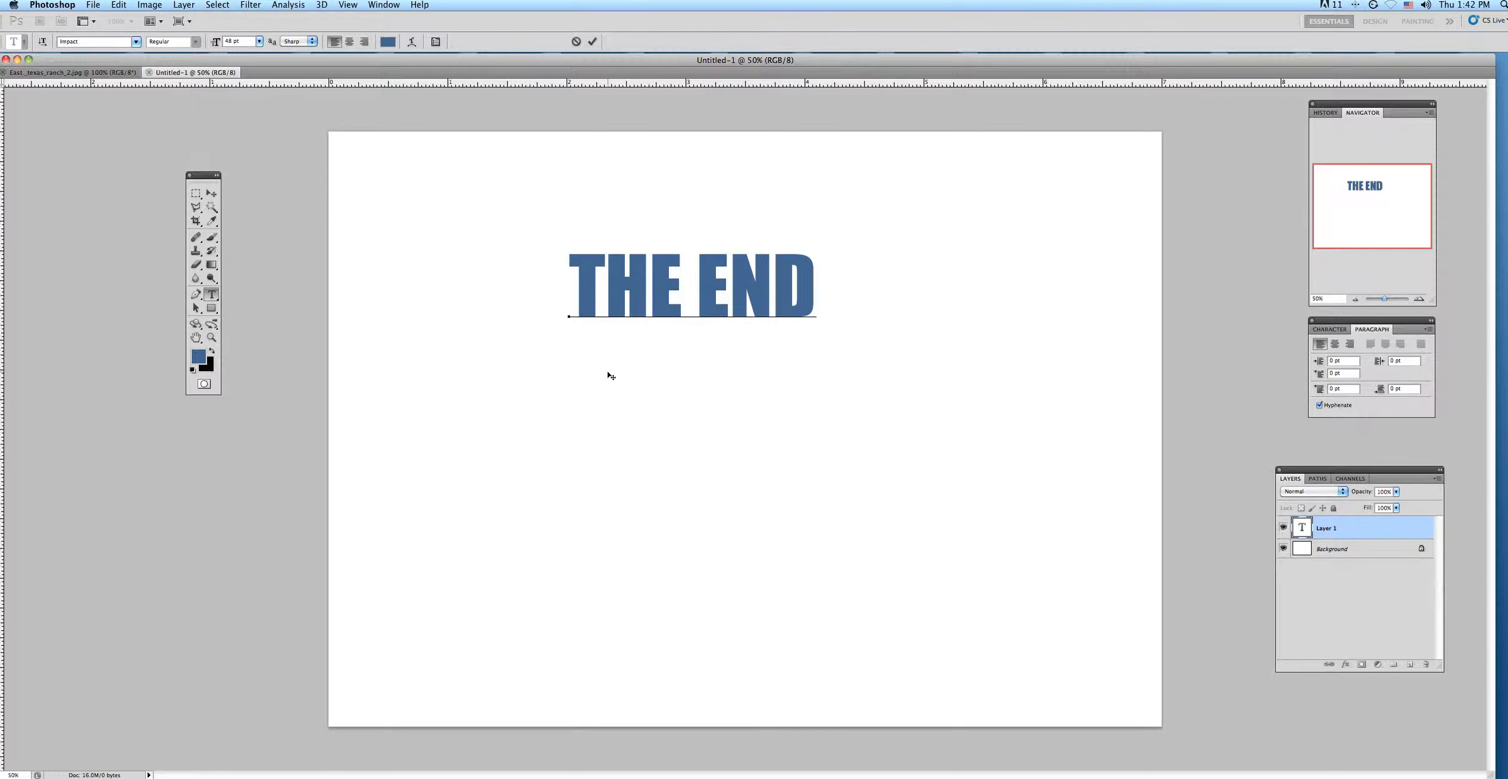
Scale the "THE END" text up proportionally to about 170% and apply the transformation.
click(210, 194)
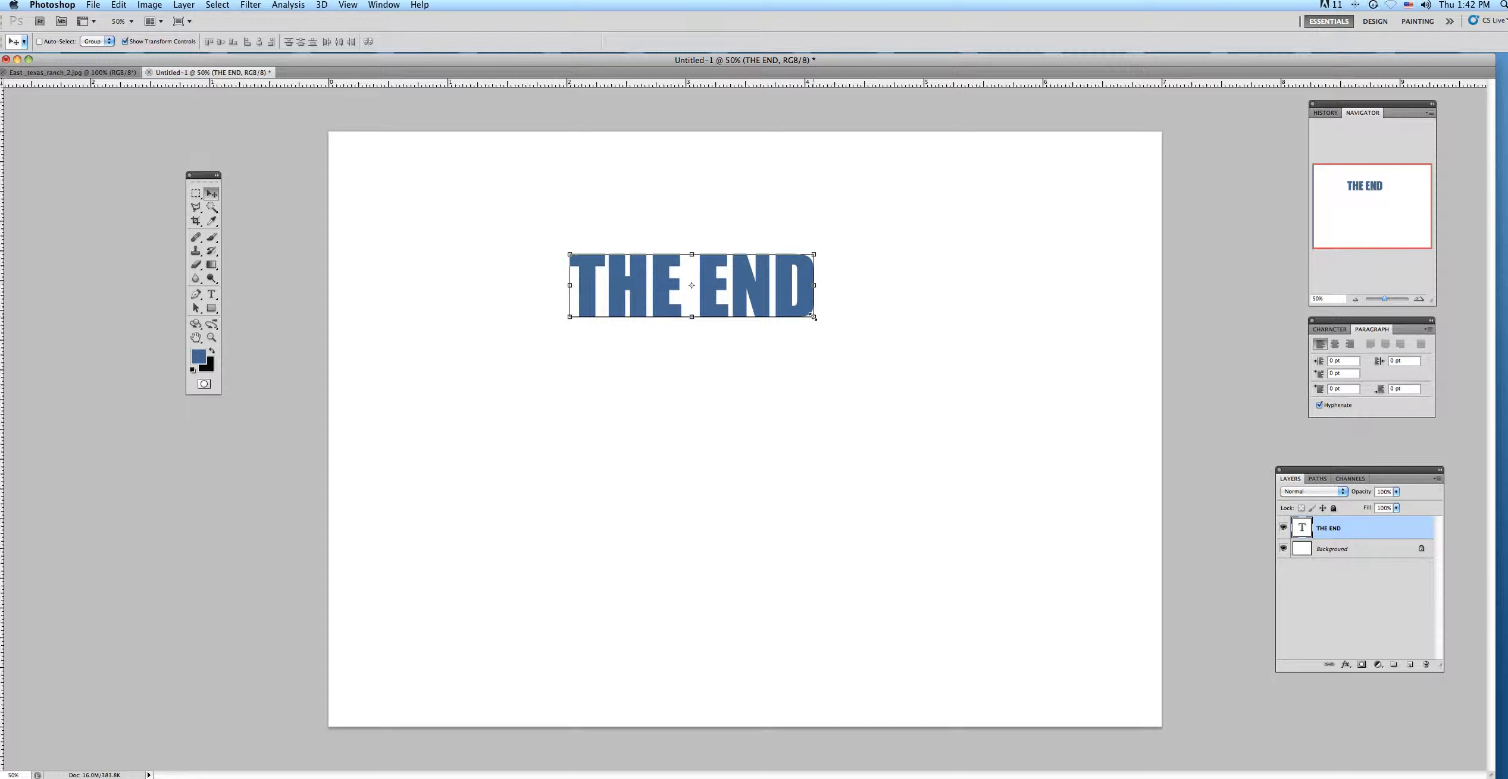
drag(813, 317, 1057, 479)
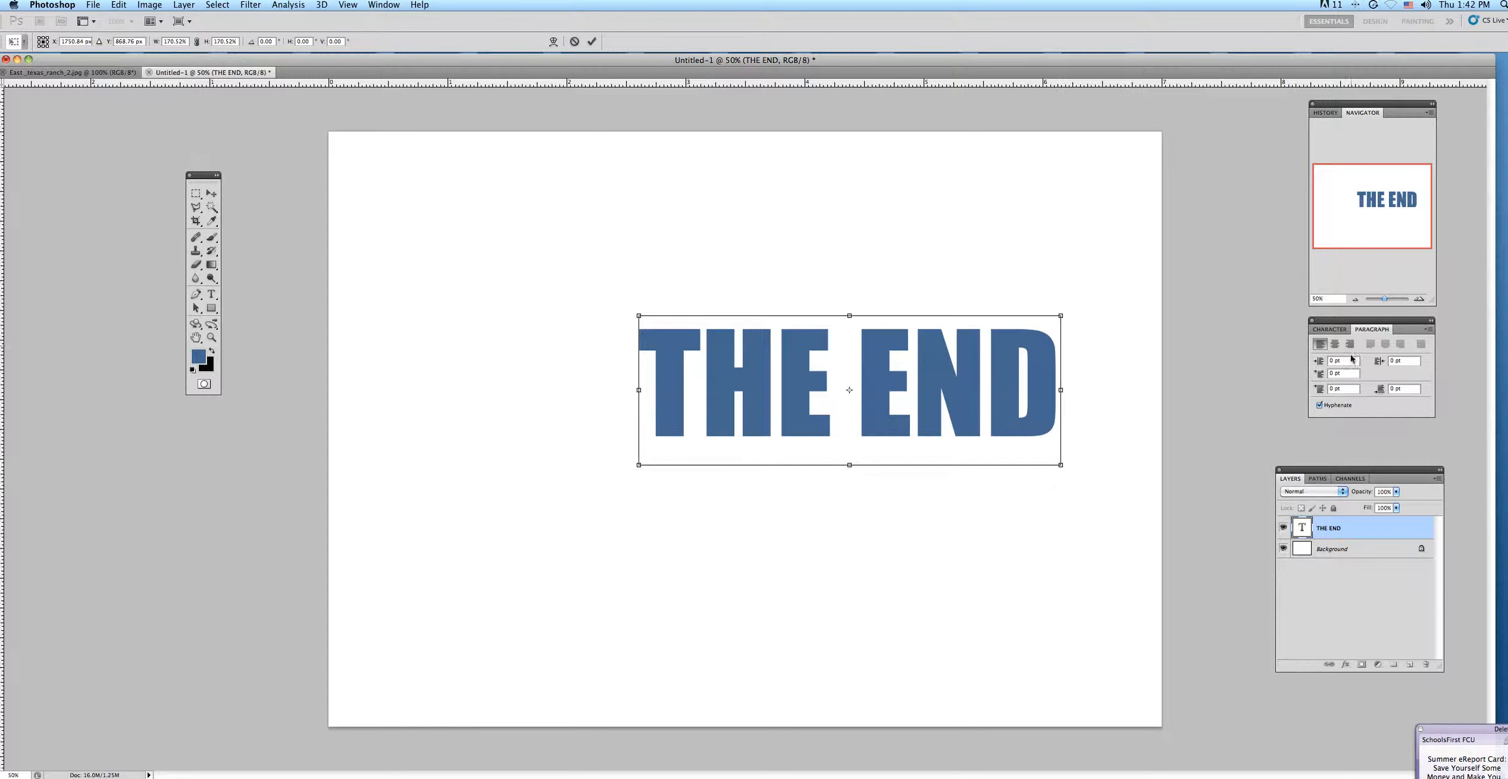
click(1324, 330)
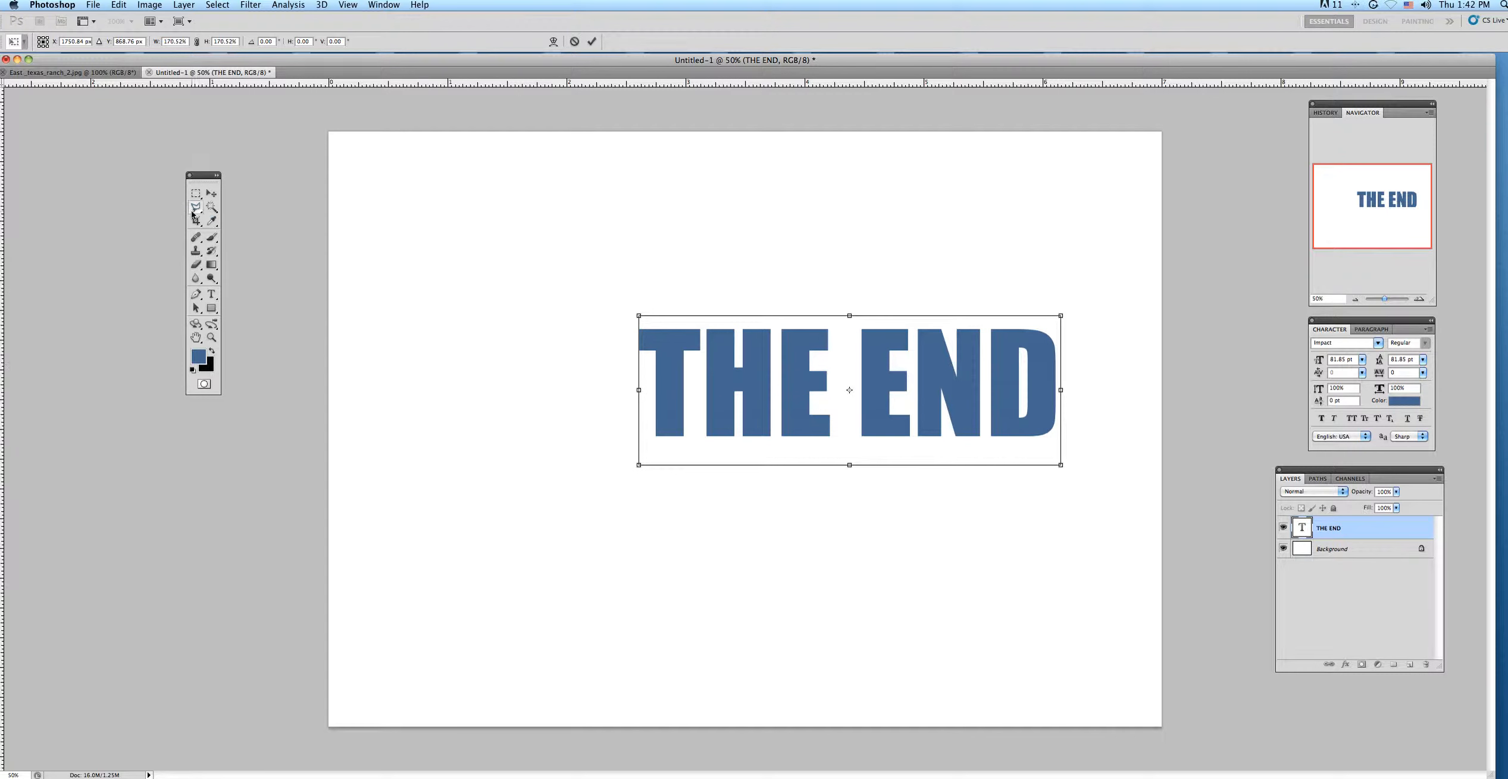
click(212, 195)
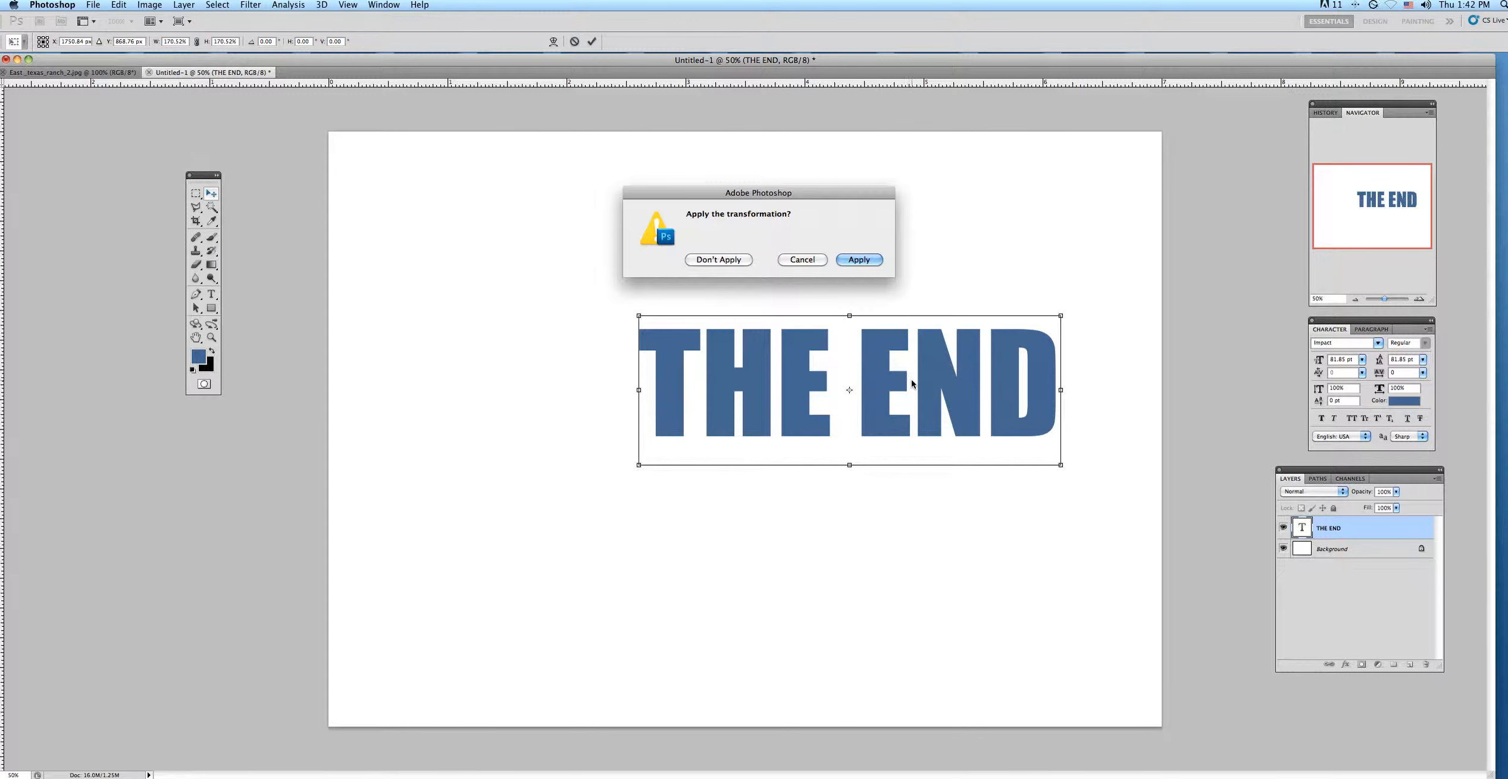
click(866, 262)
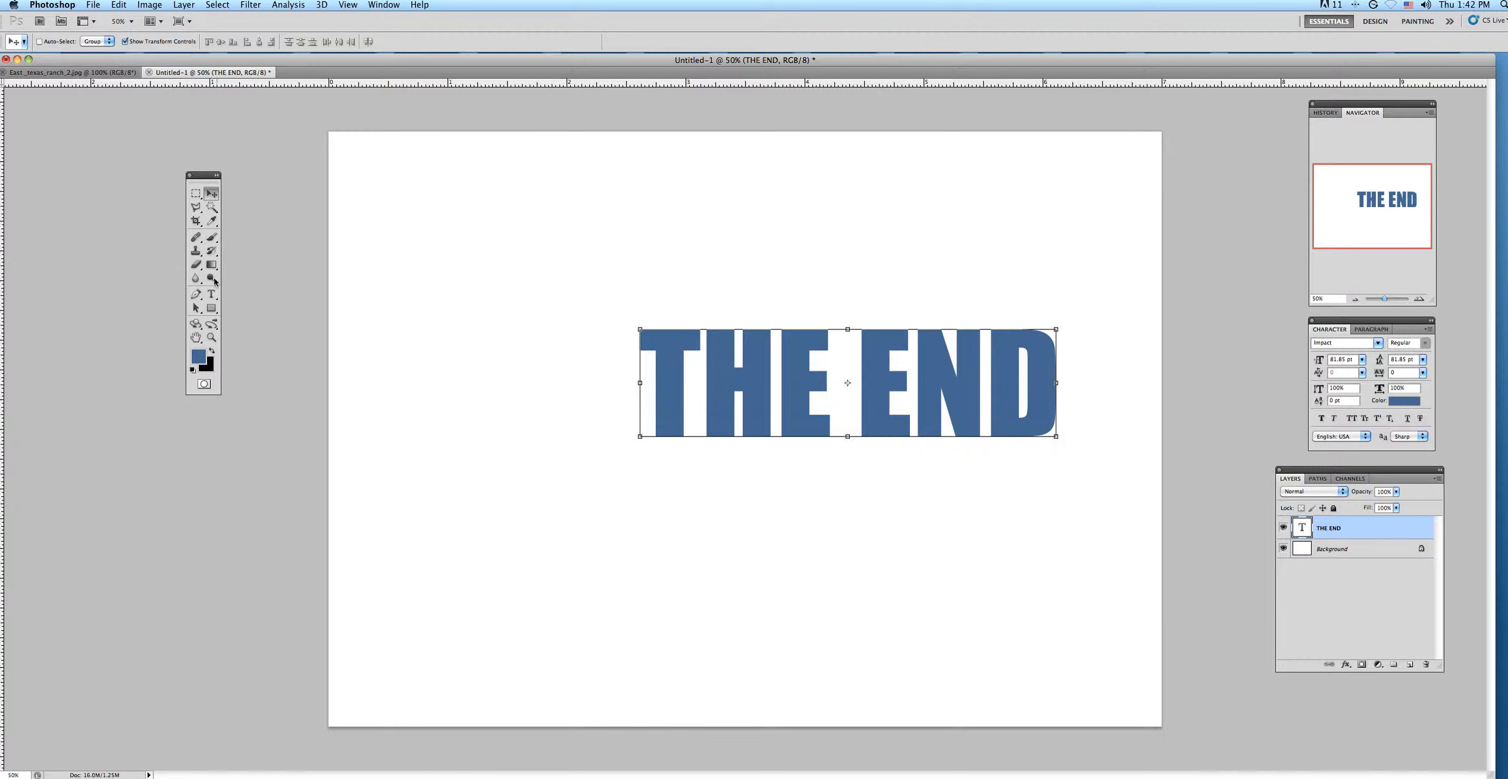
Set the font size of the whole "THE END" text to 72 pt.
click(212, 294)
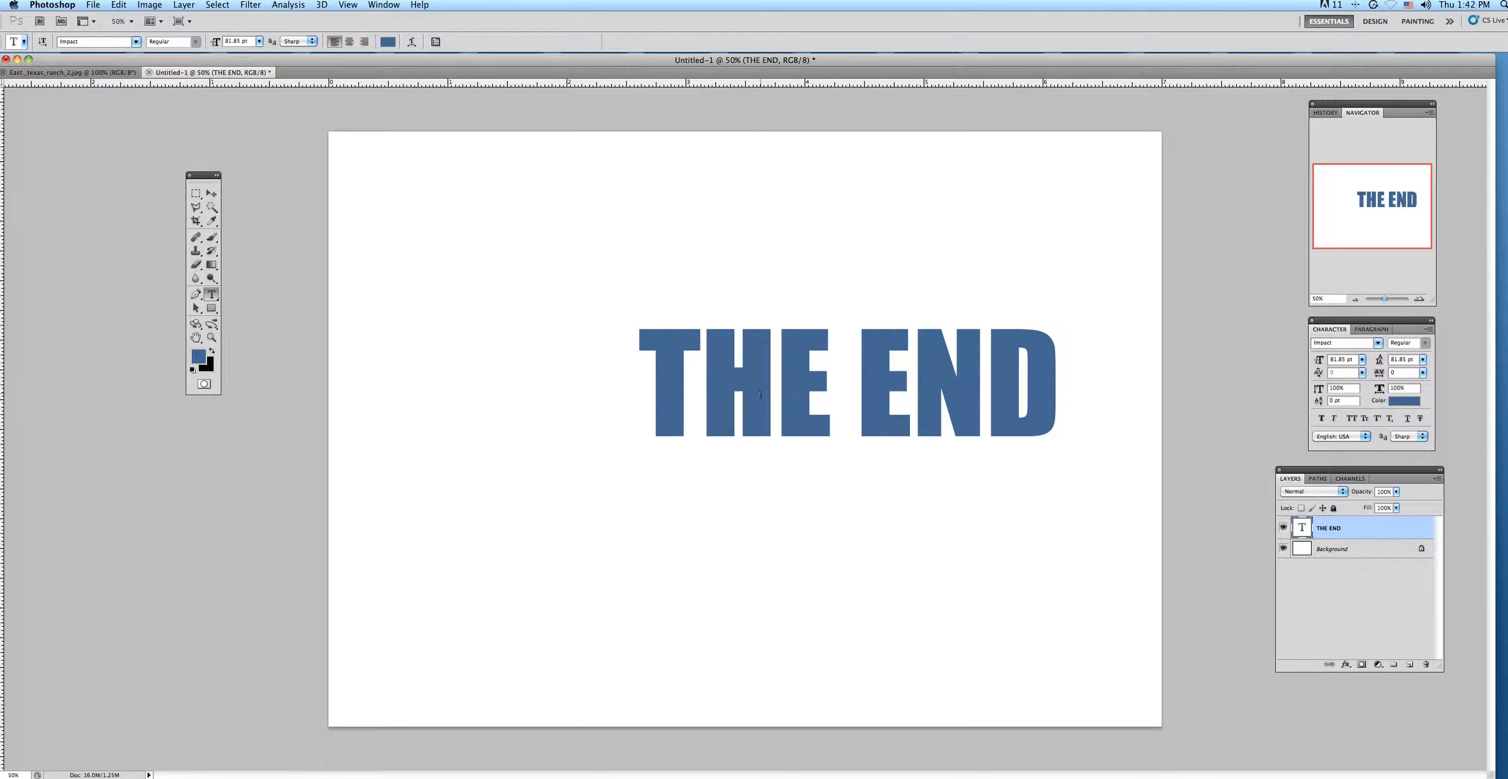
click(760, 395)
key(super+a)
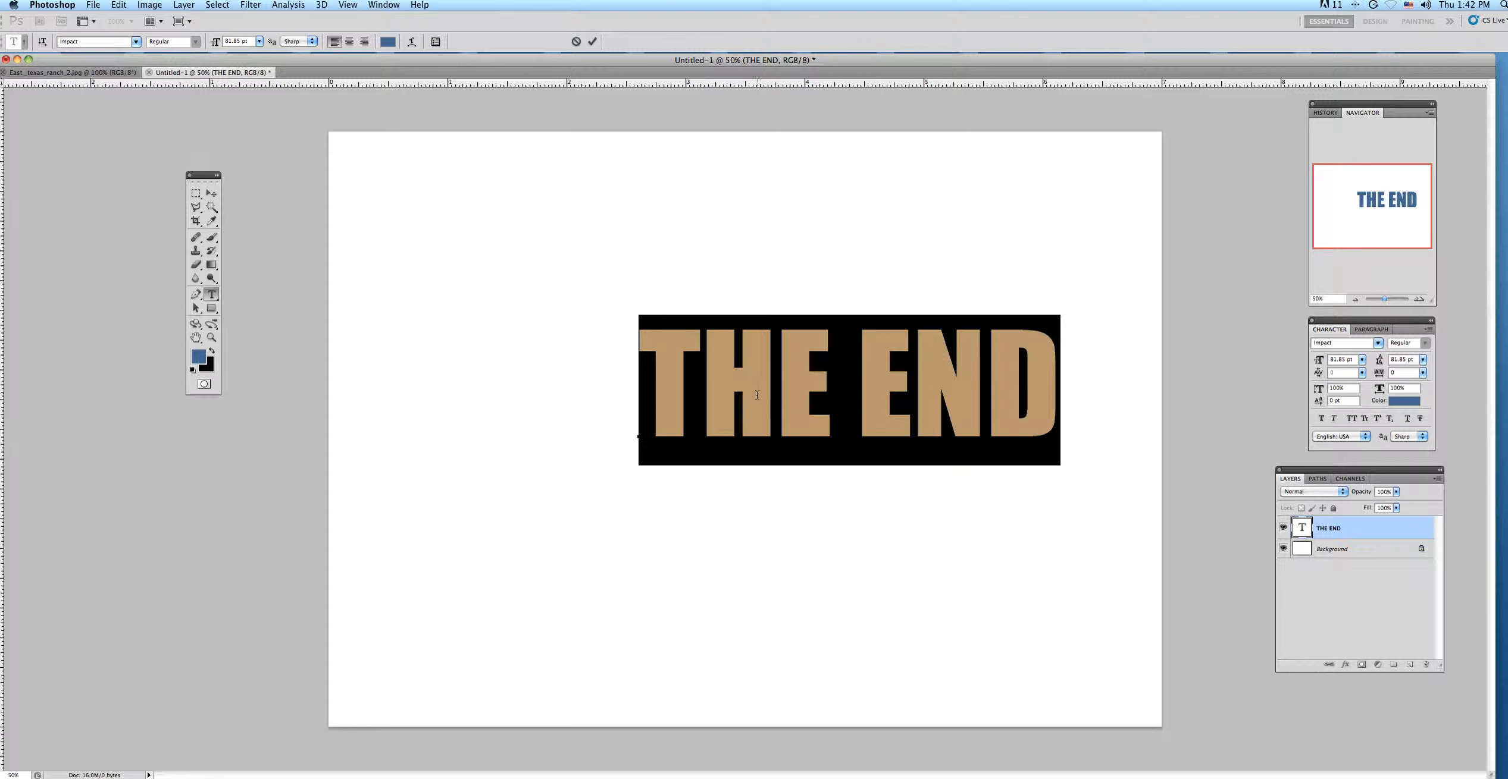
click(1361, 359)
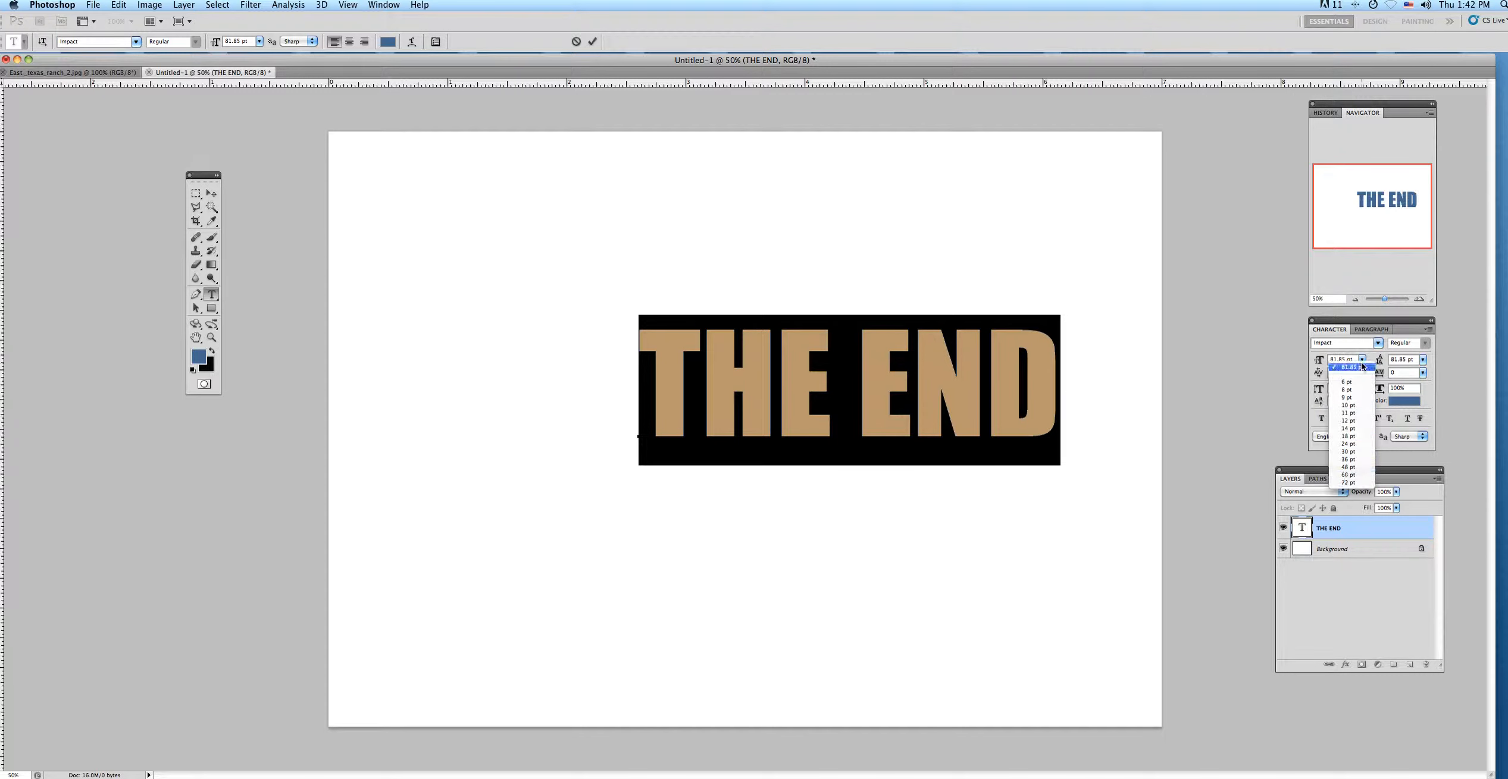
click(1348, 483)
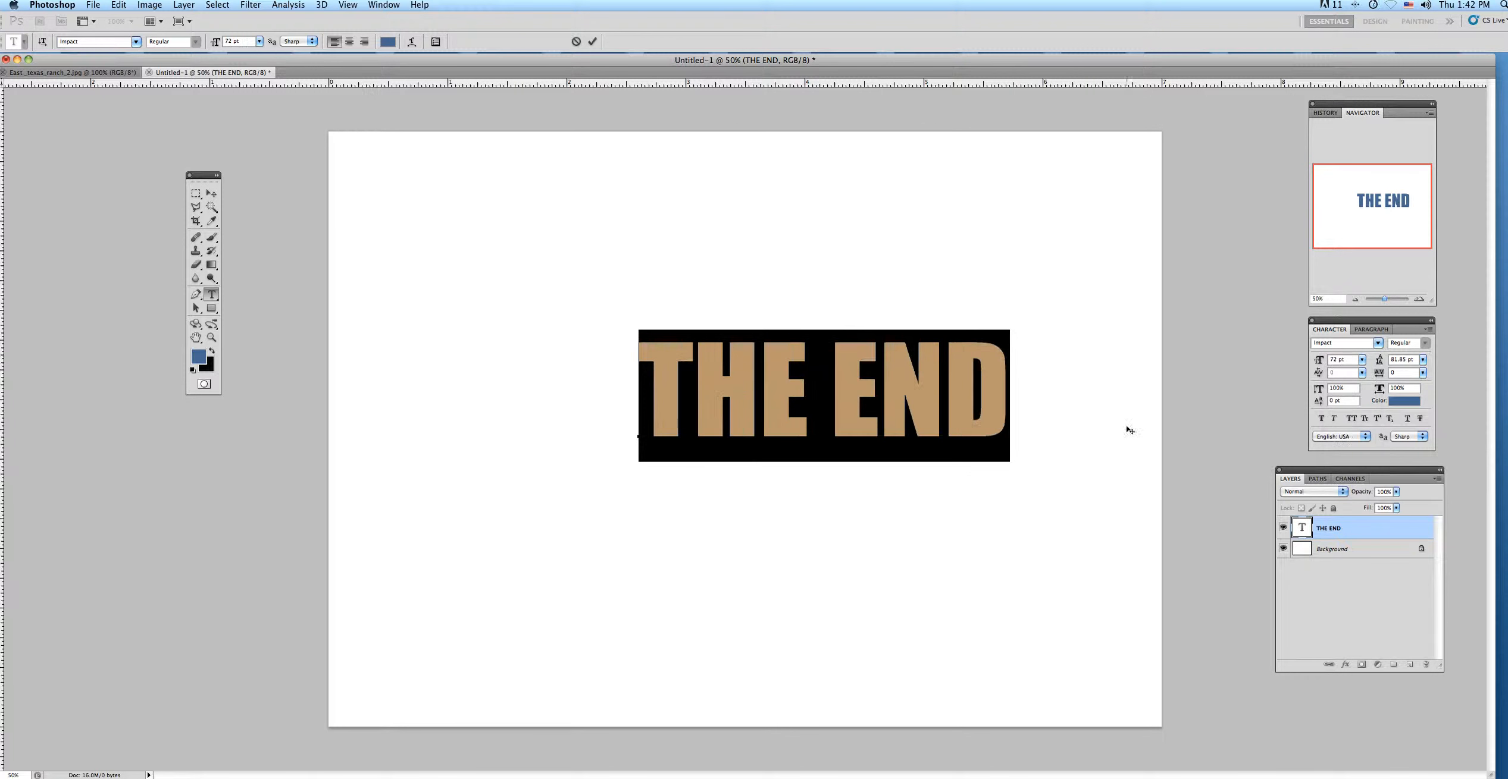
Move the "THE END" text to the horizontal middle of the canvas and place a vertical guide through the canvas center.
click(212, 194)
drag(855, 429, 780, 427)
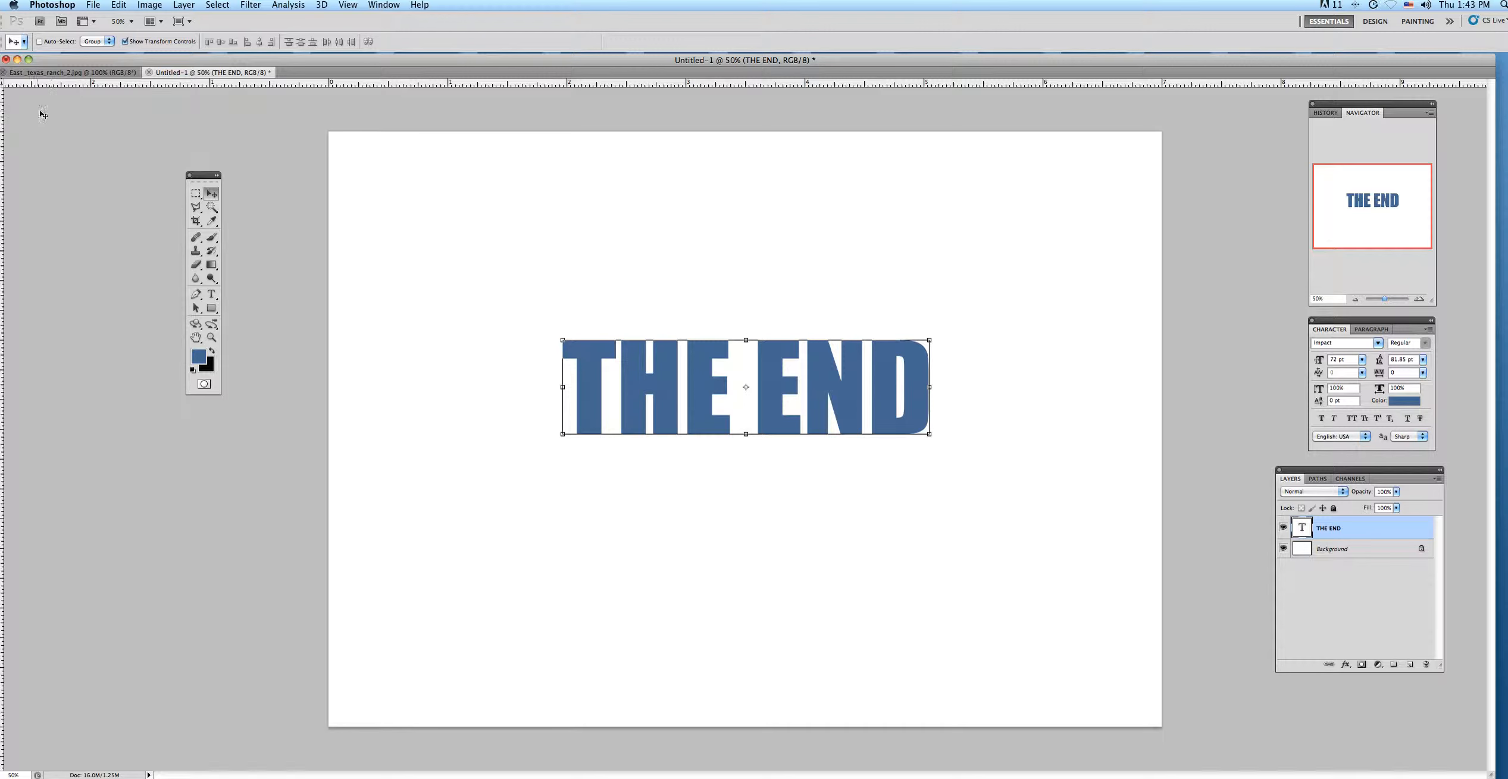
drag(44, 60, 50, 60)
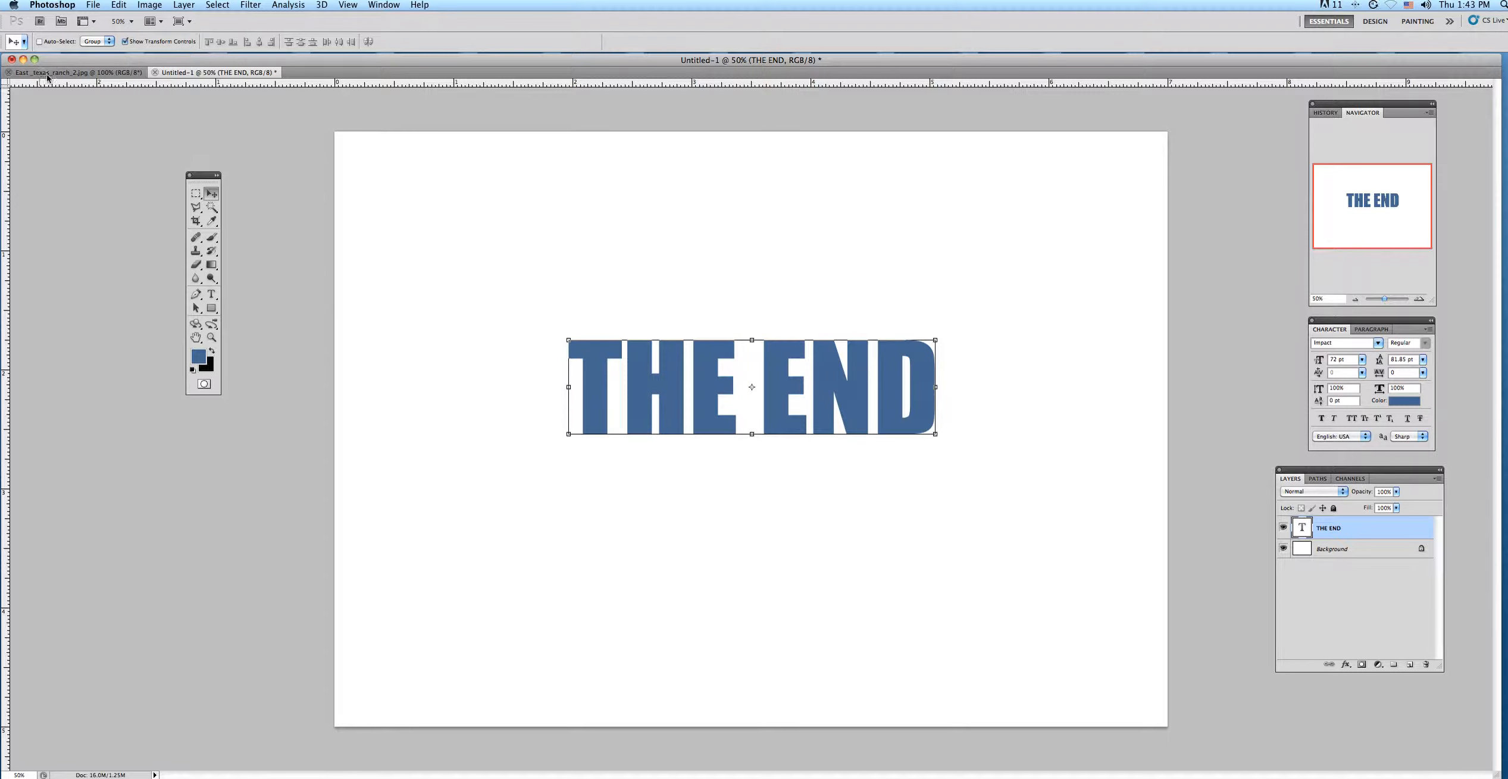
drag(5, 129, 752, 188)
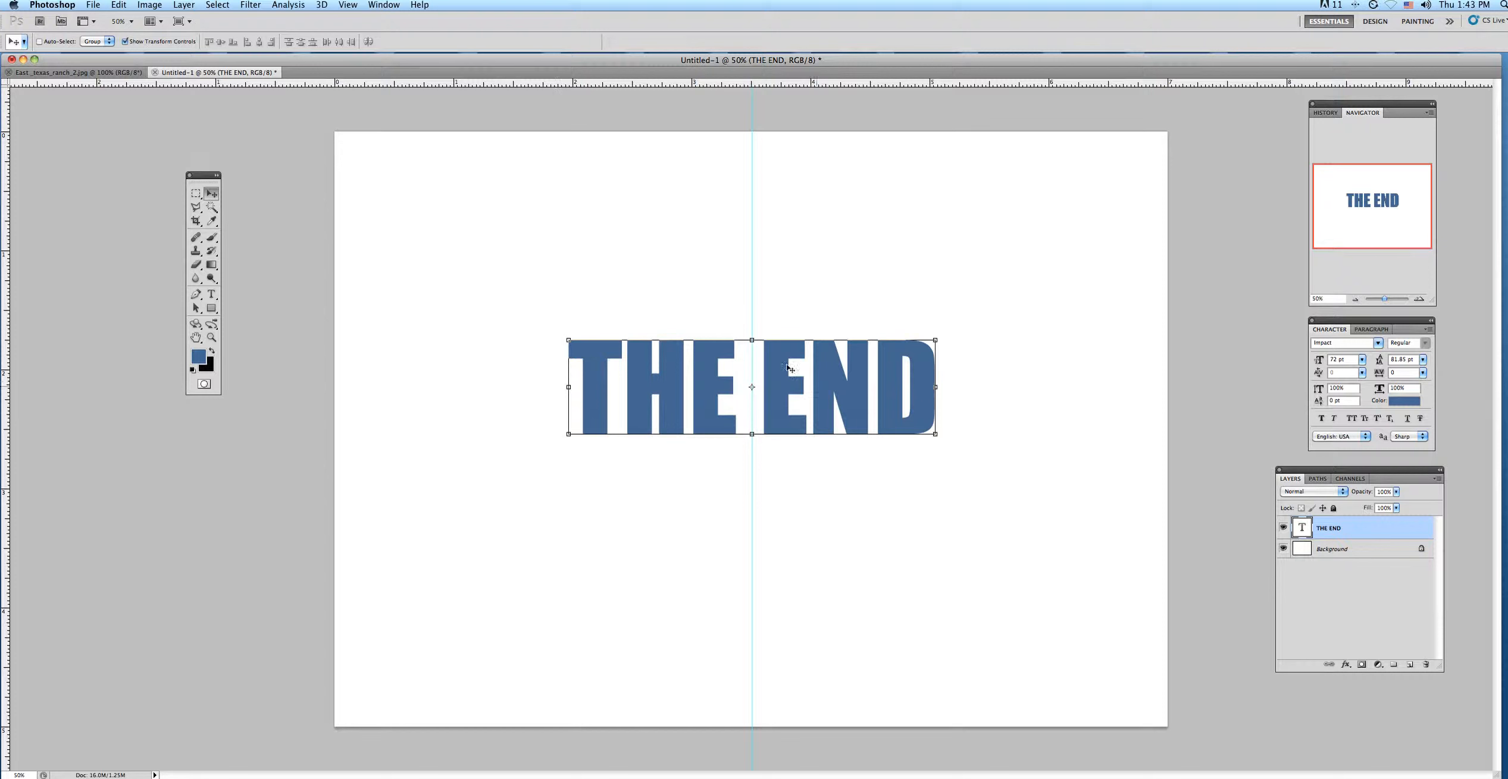
Move the "THE END" text slightly higher on the canvas and center it horizontally on the vertical guide.
drag(870, 403, 863, 353)
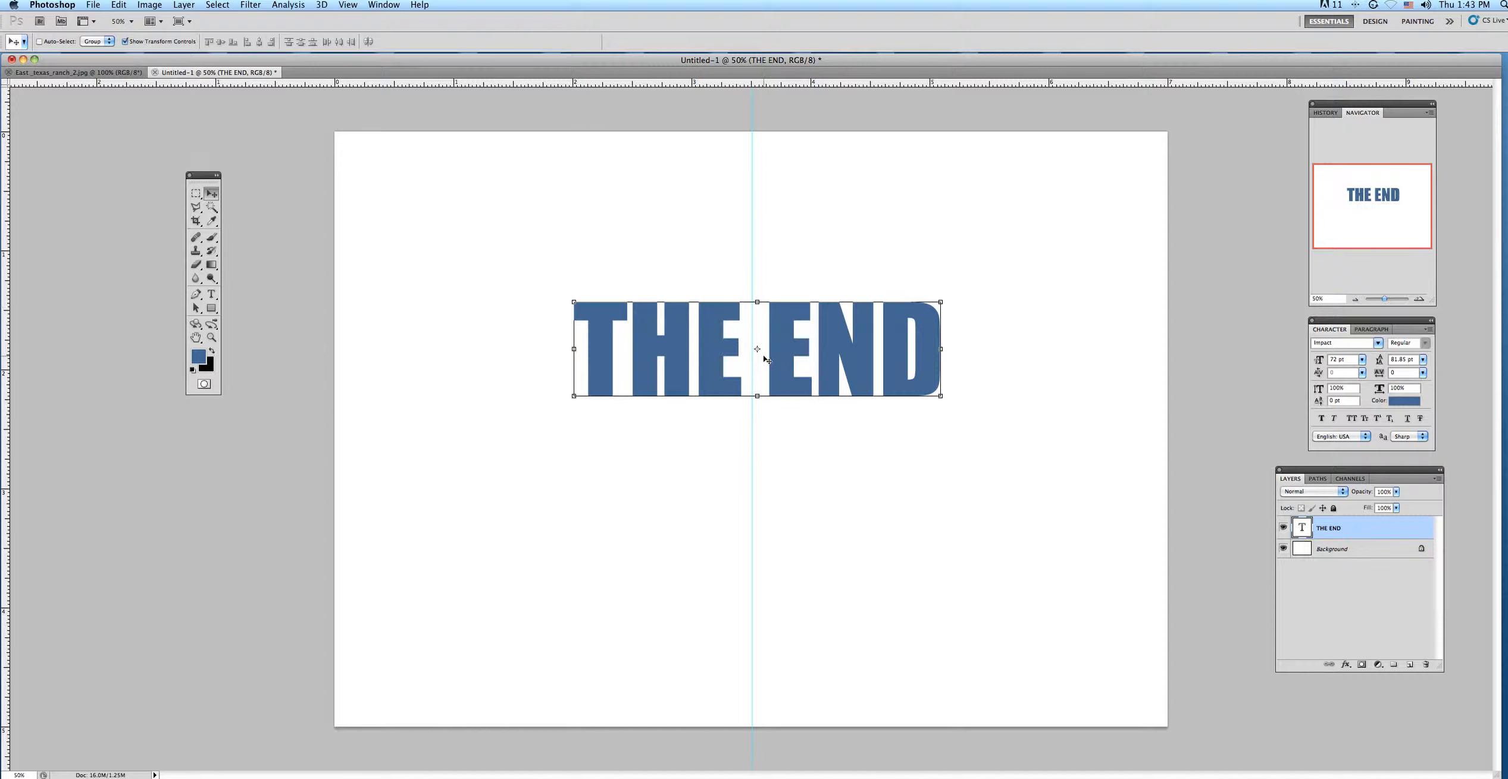
key(Left)
key(Left)
key(Left)
key(Left)
key(Left)
key(Left)
key(Left)
key(Left)
key(Left)
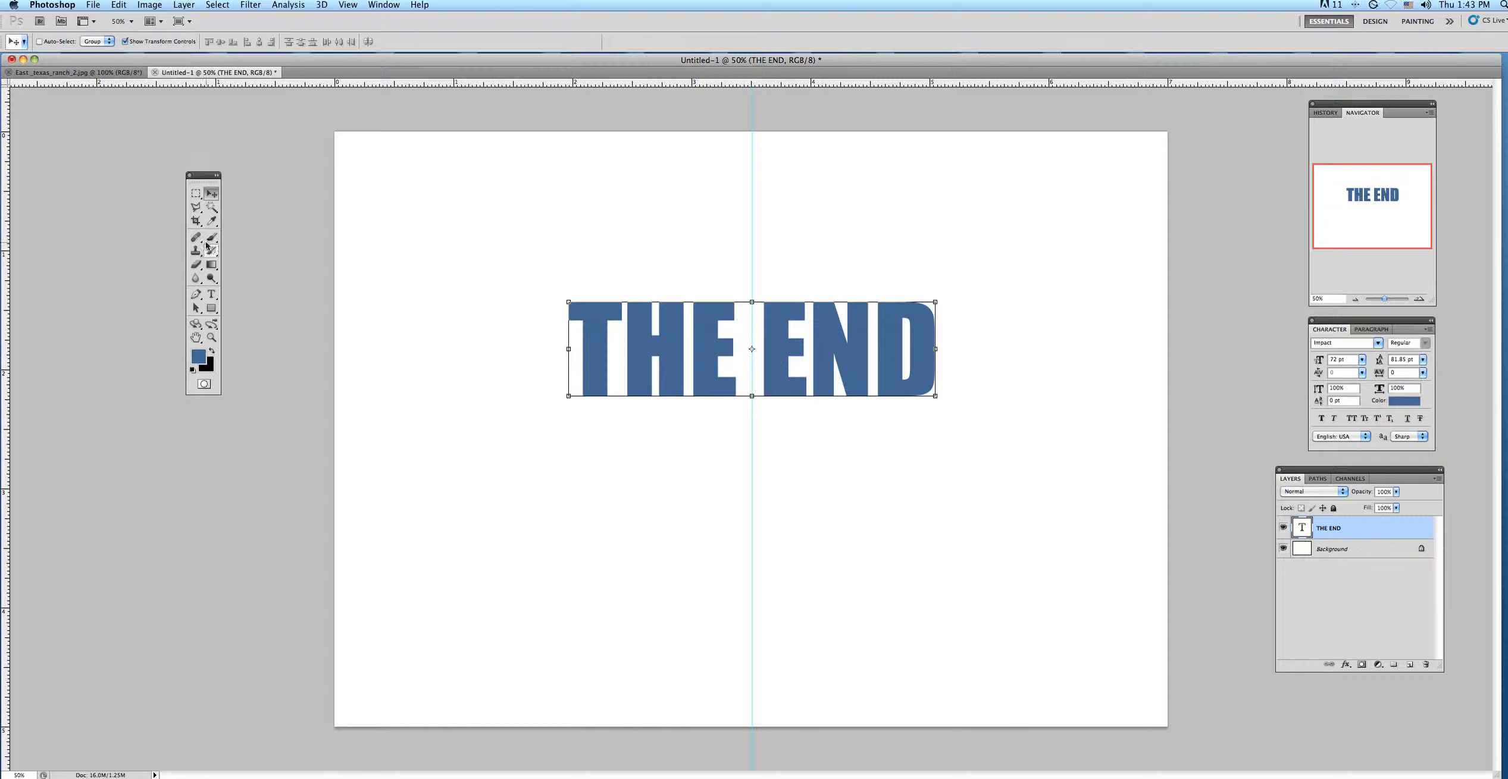
Recolor the whole "THE END" text to orange #f86e09.
click(212, 294)
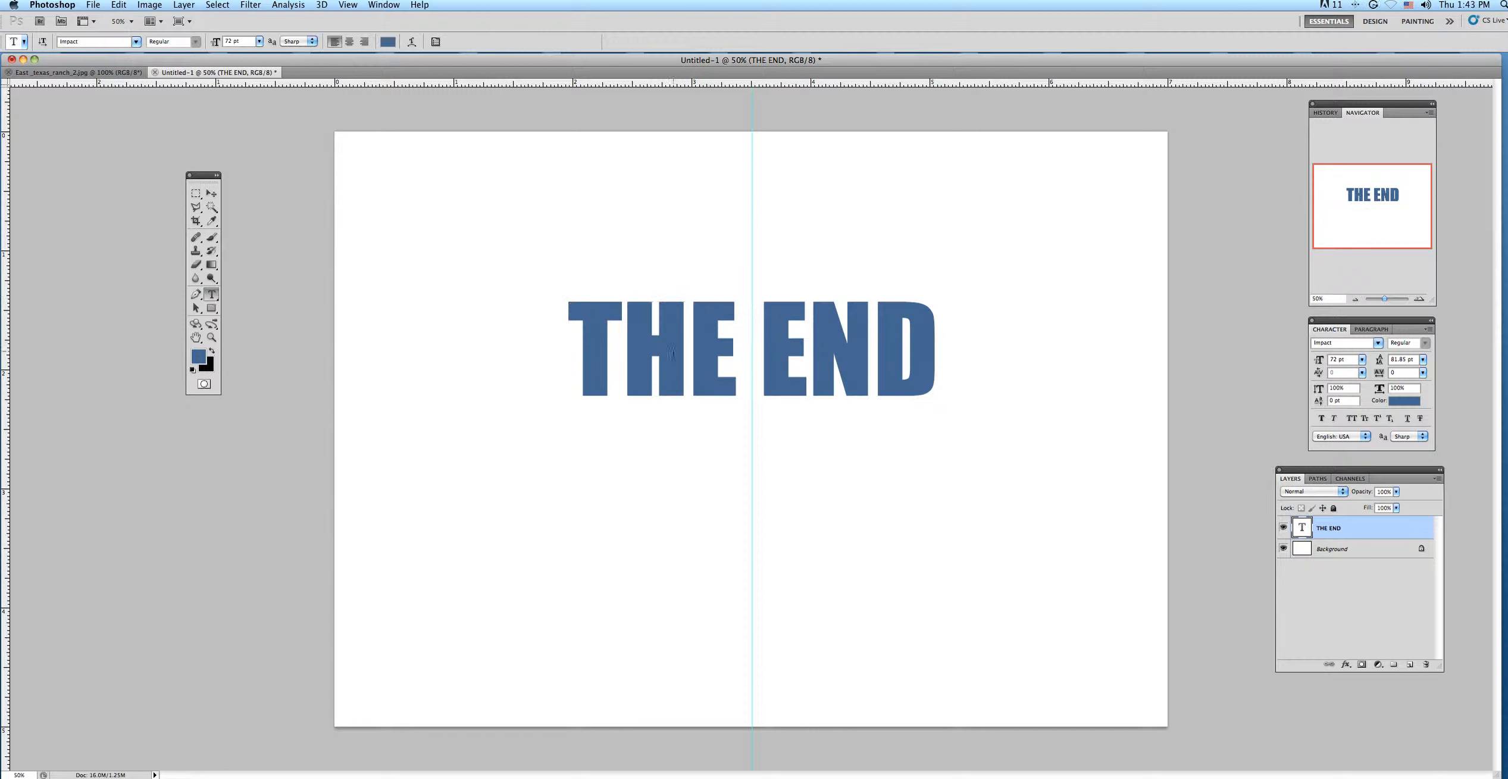
triple_click(593, 355)
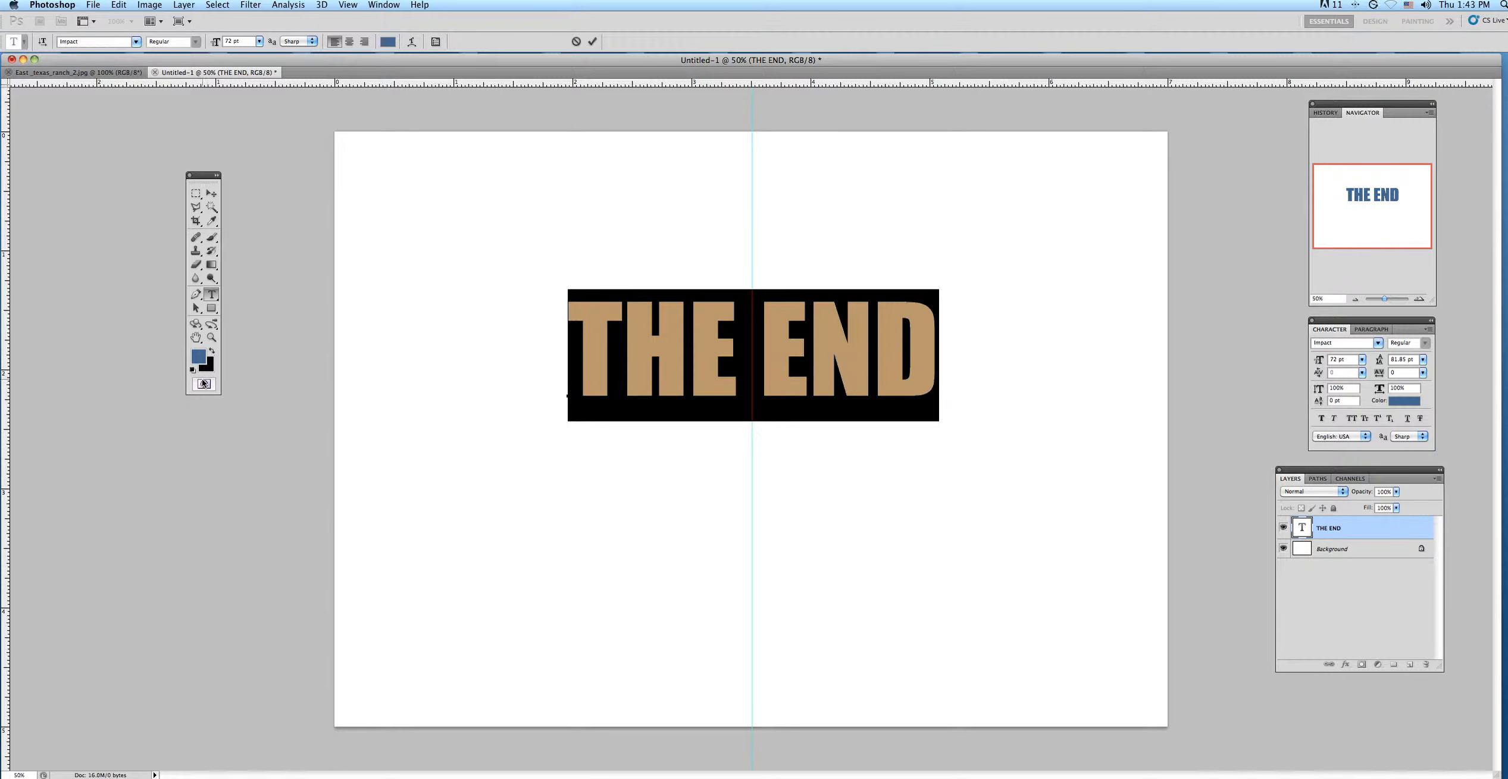
click(197, 357)
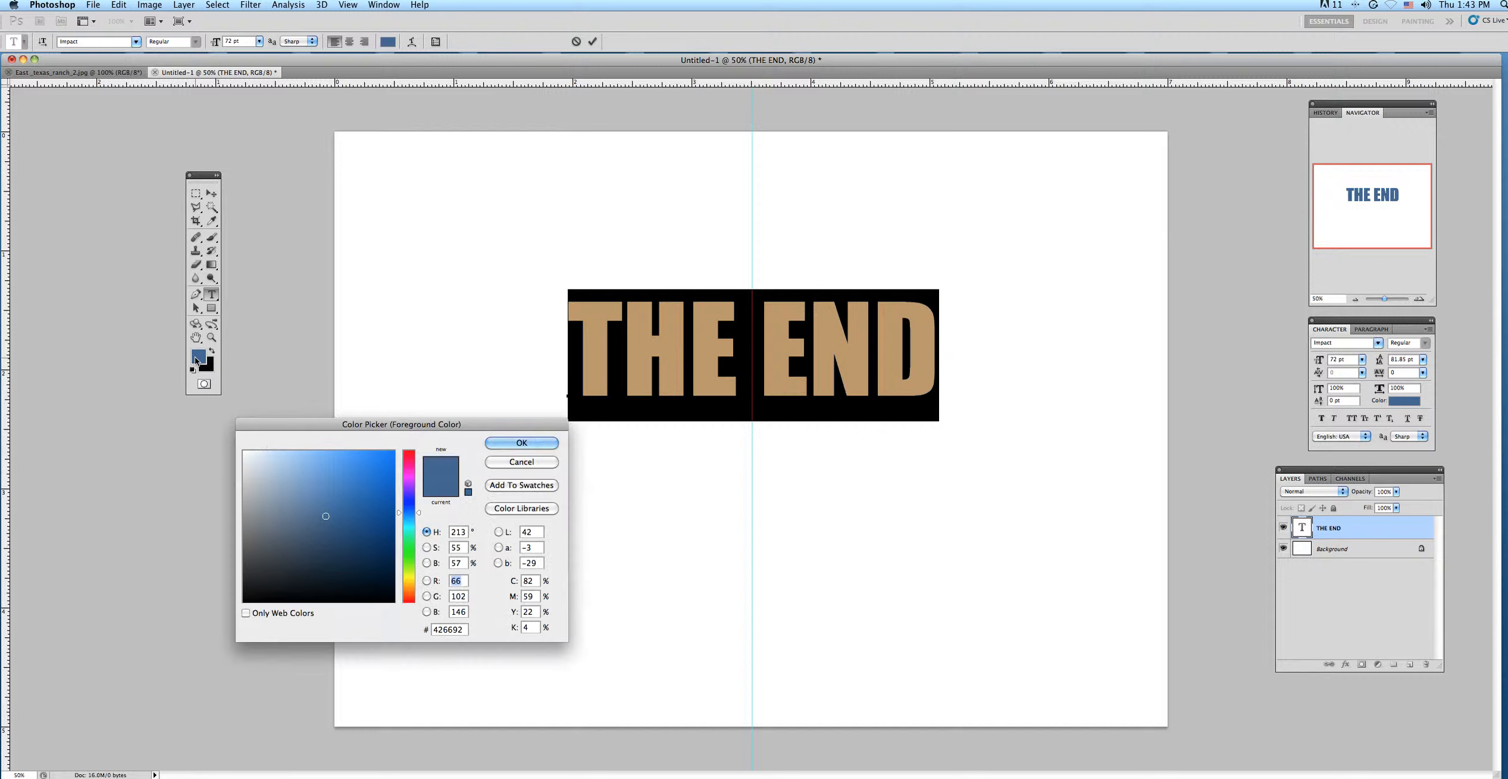
click(412, 592)
drag(413, 591, 410, 591)
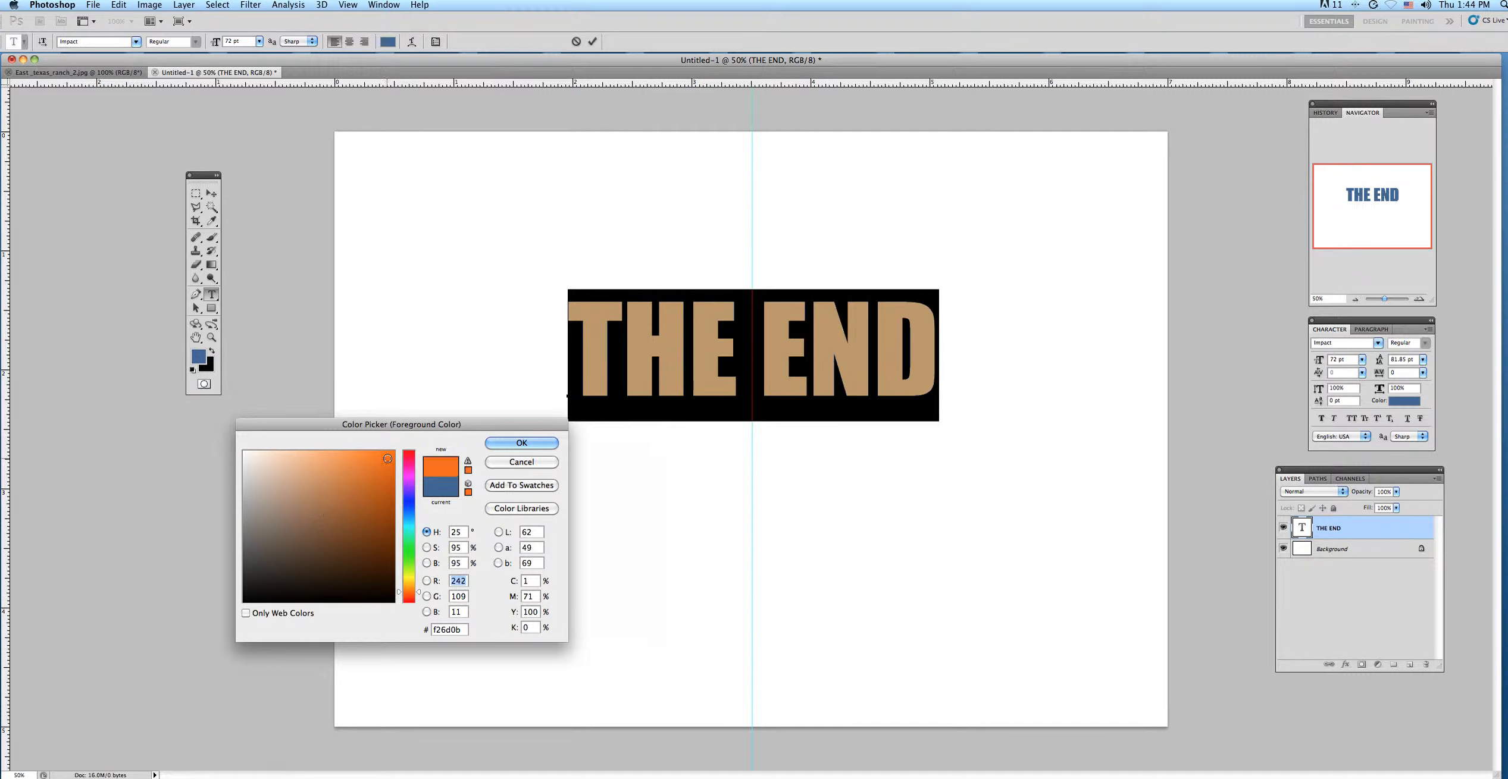
click(252, 455)
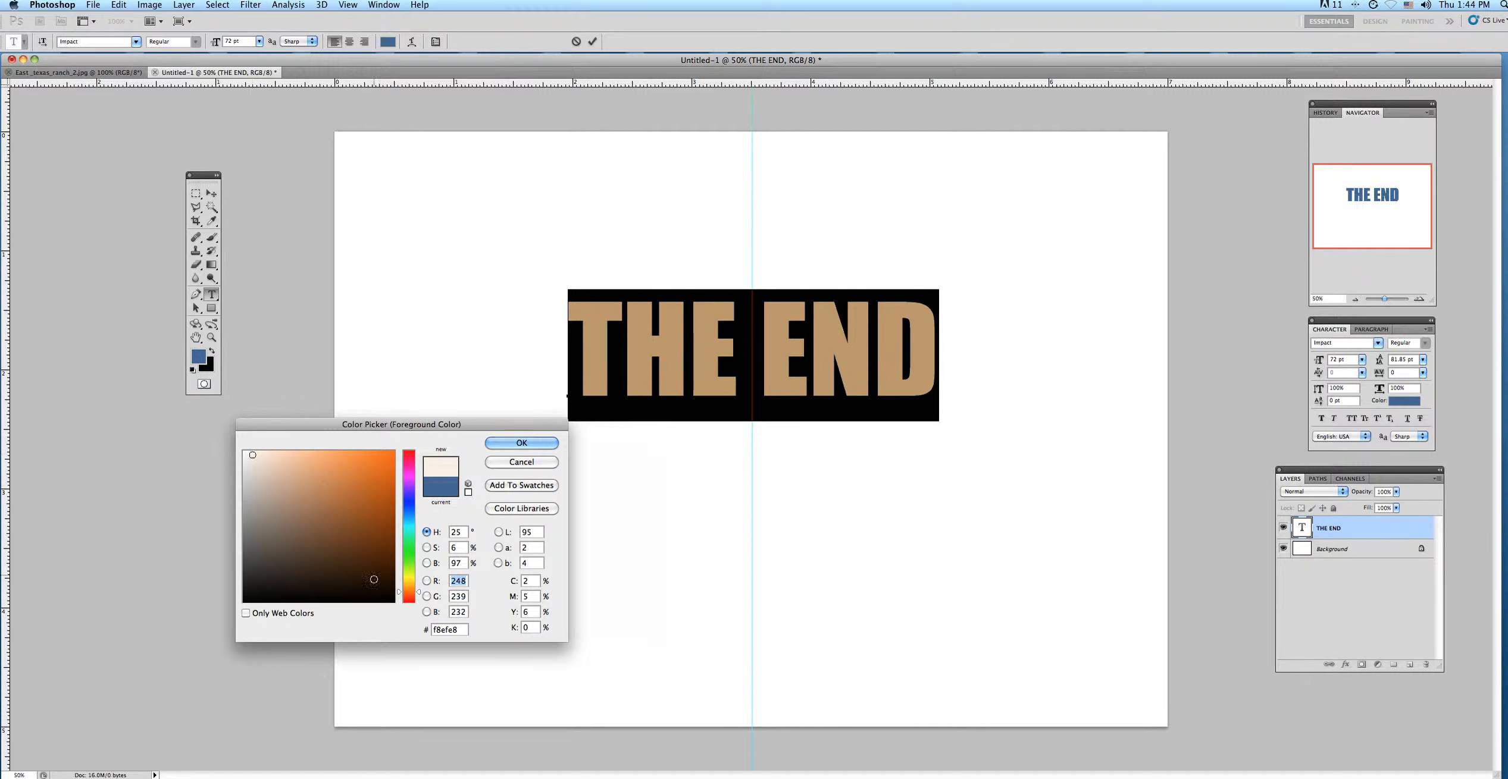
click(389, 455)
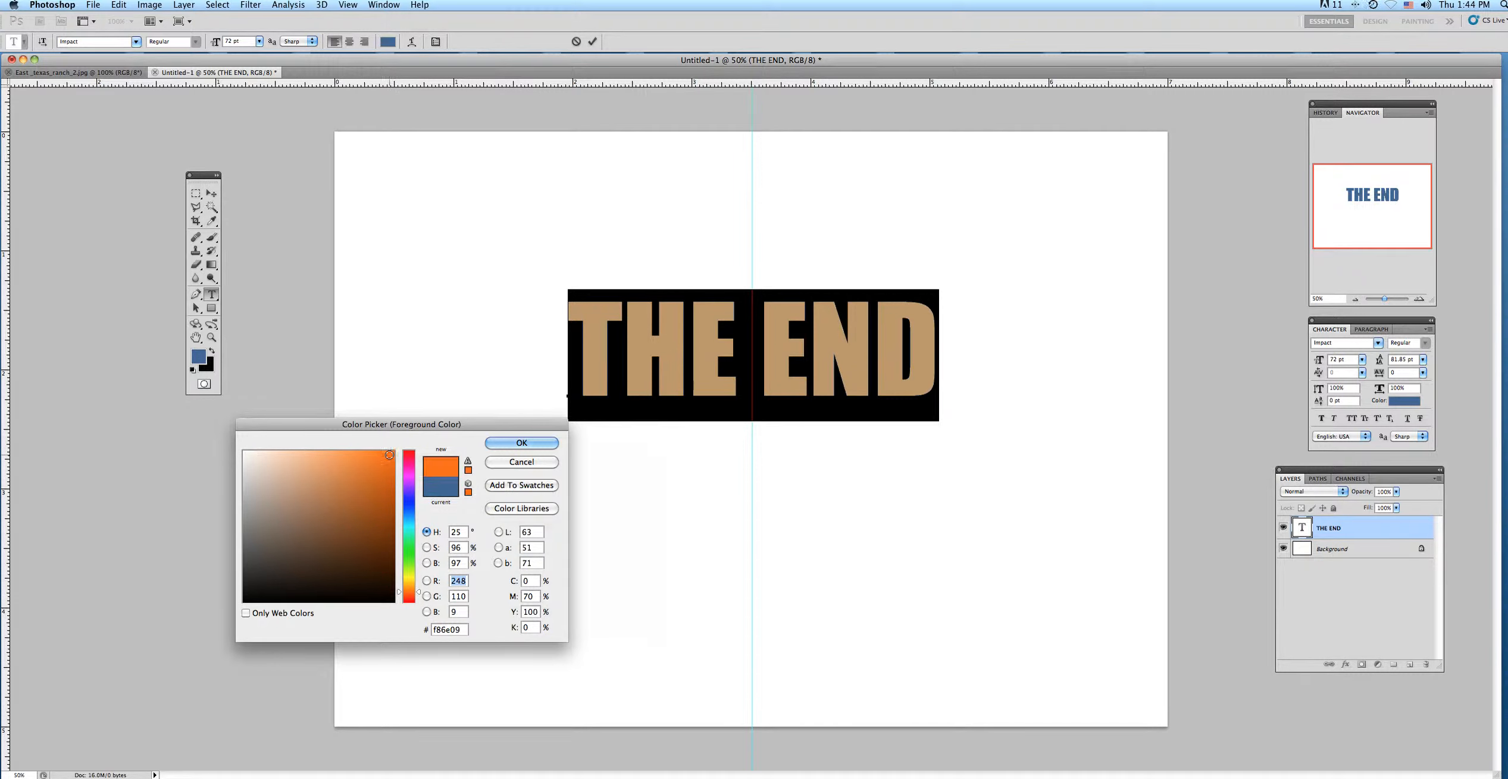
click(497, 443)
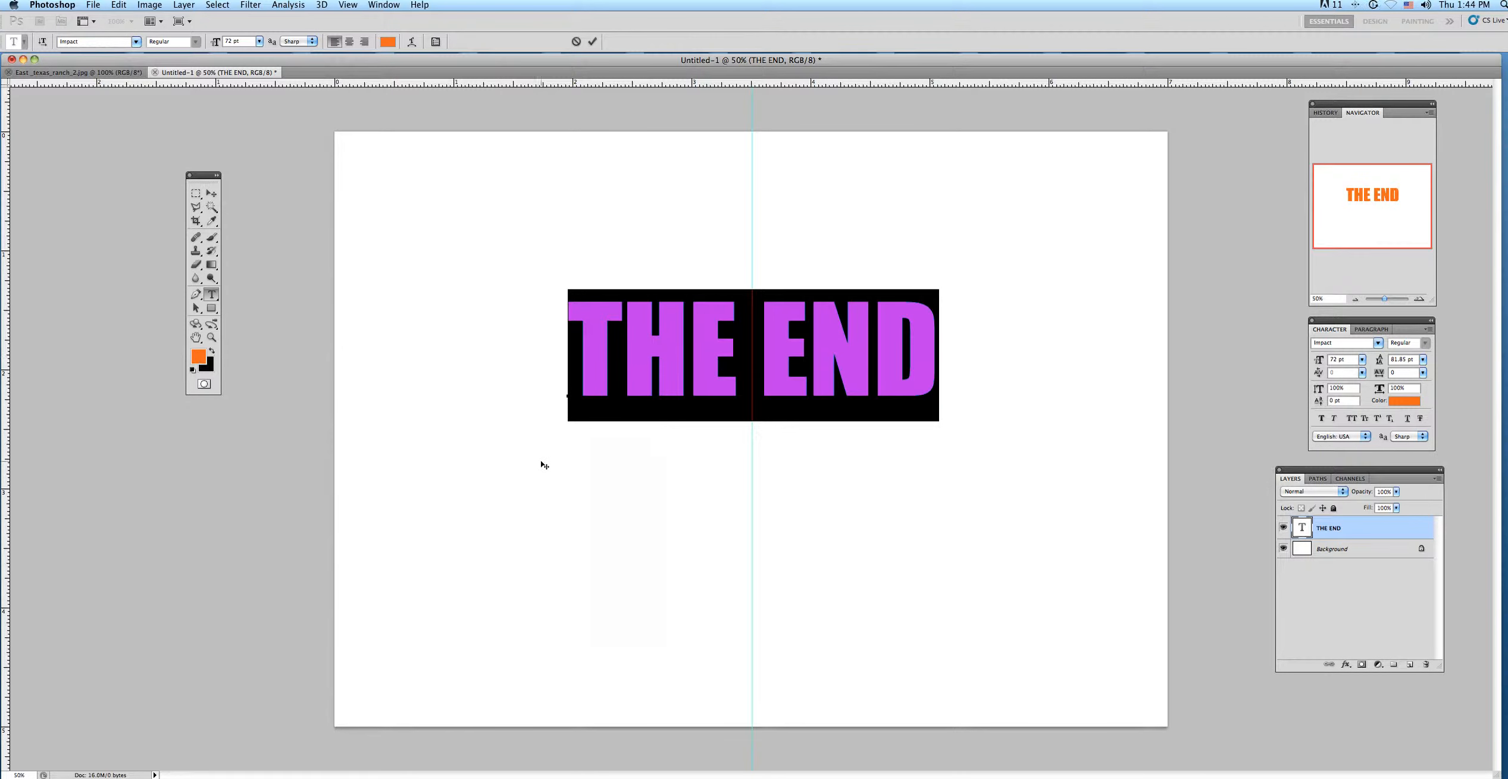
click(212, 194)
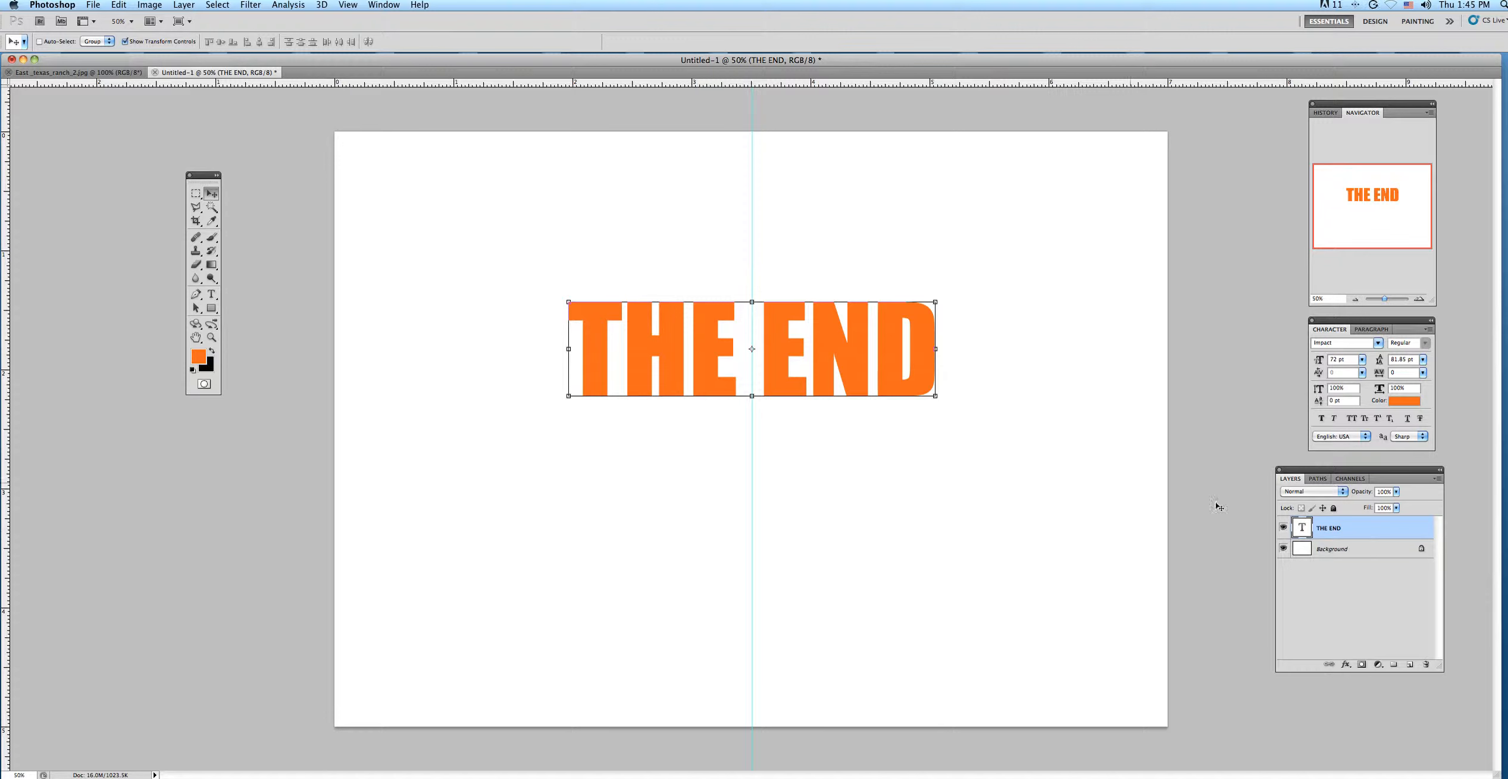
Run a spelling check on the document's text.
click(122, 6)
mouse_move(152, 136)
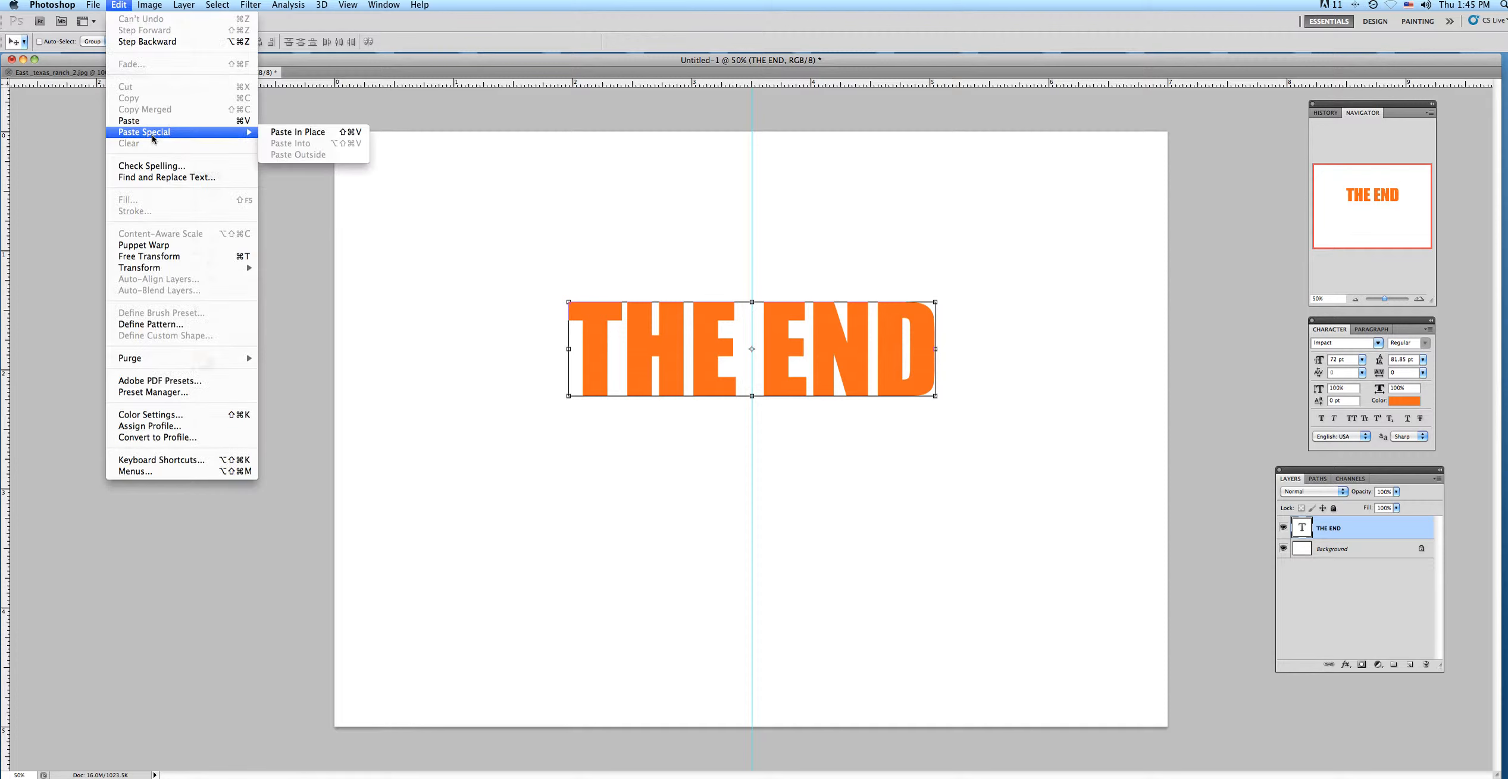
click(155, 165)
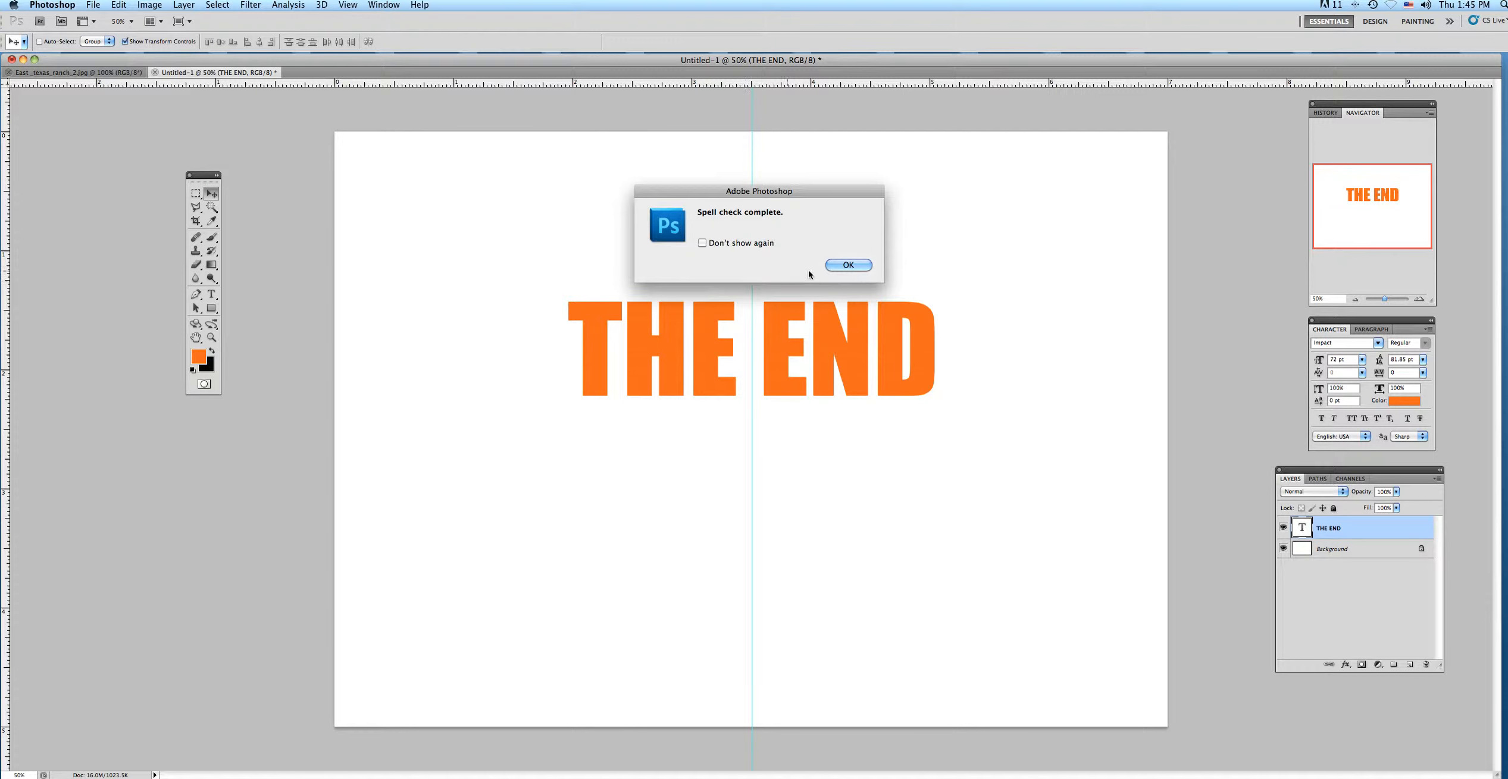
click(839, 267)
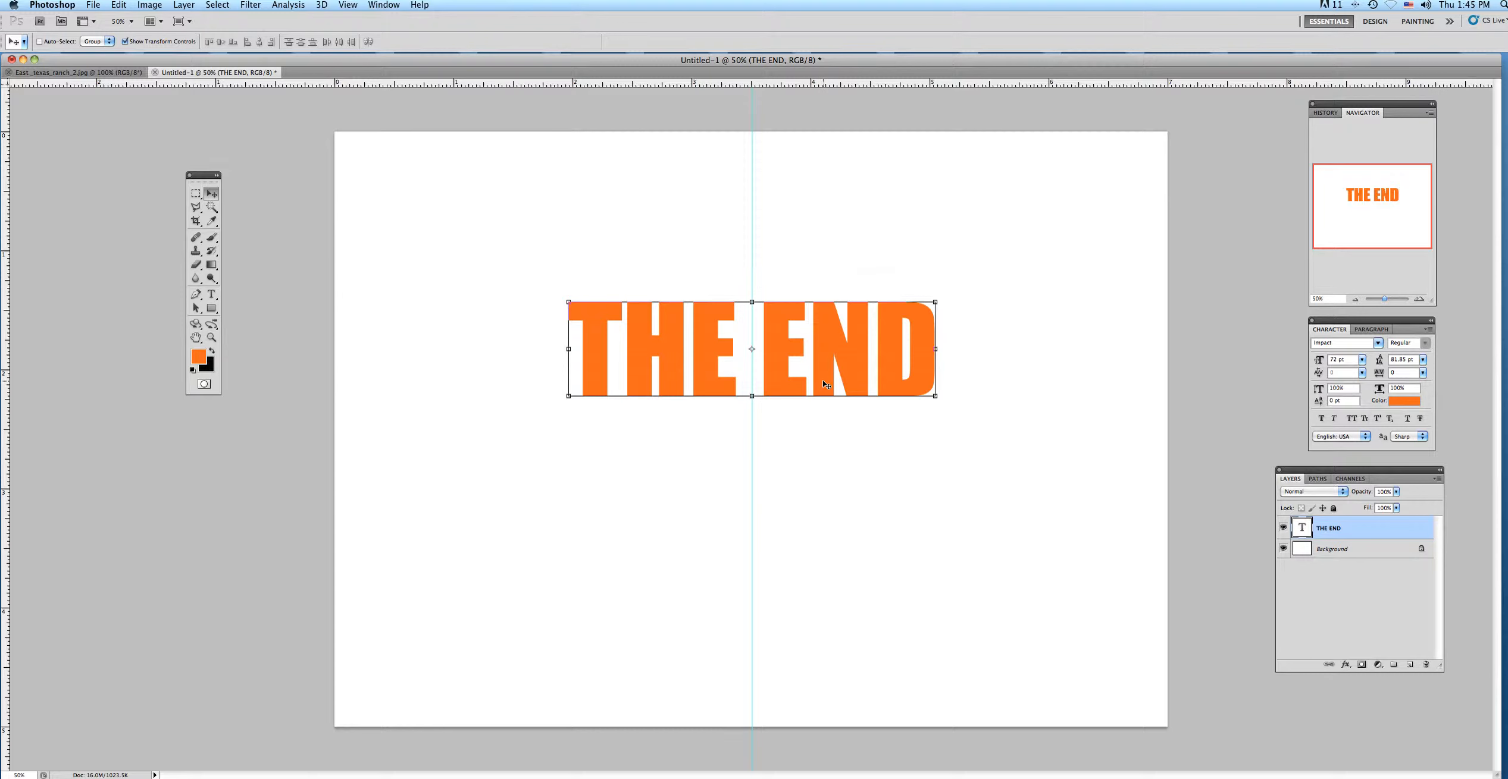
Start a new line of text on a new layer just below "THE END" with the font size set to 24 pt.
click(1409, 664)
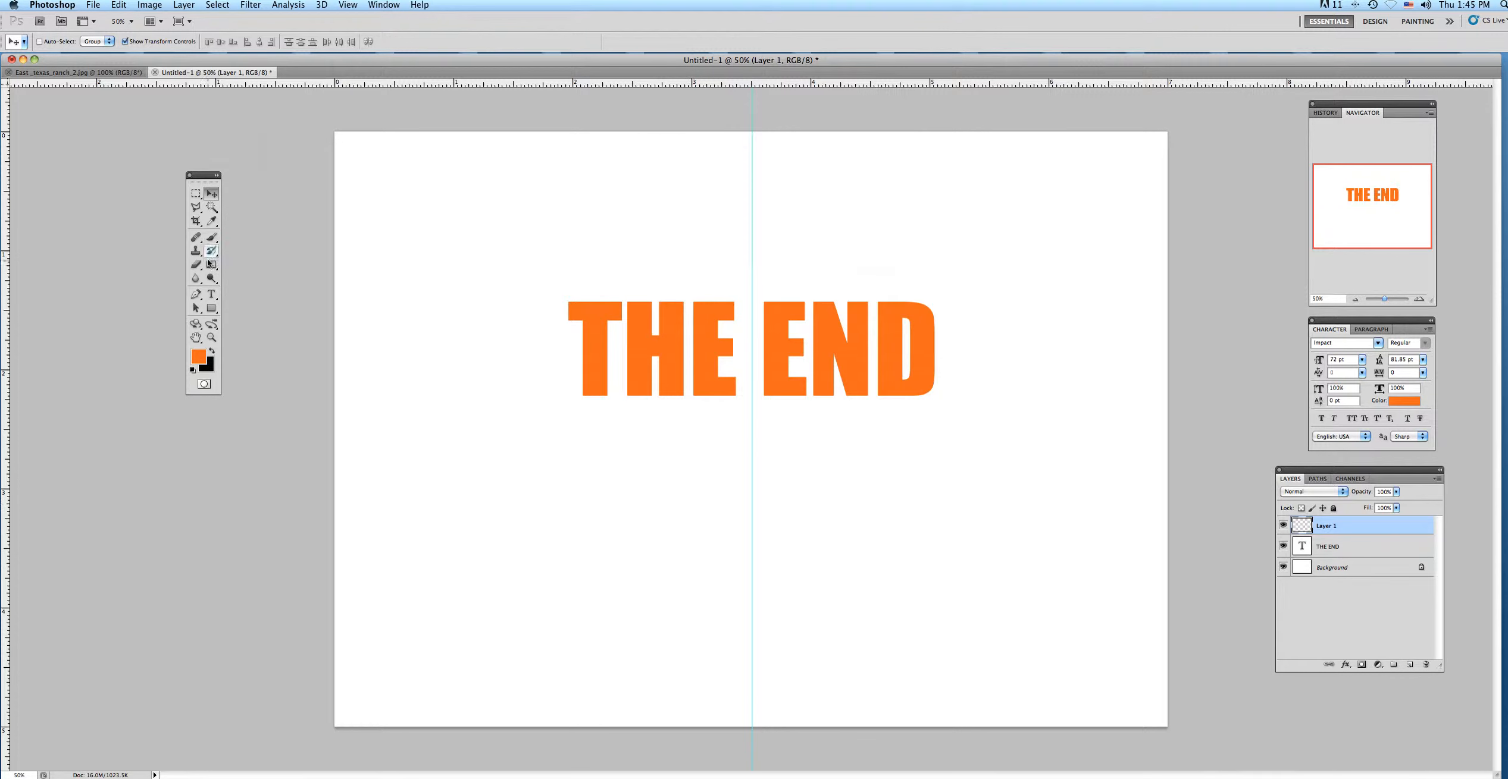
click(211, 294)
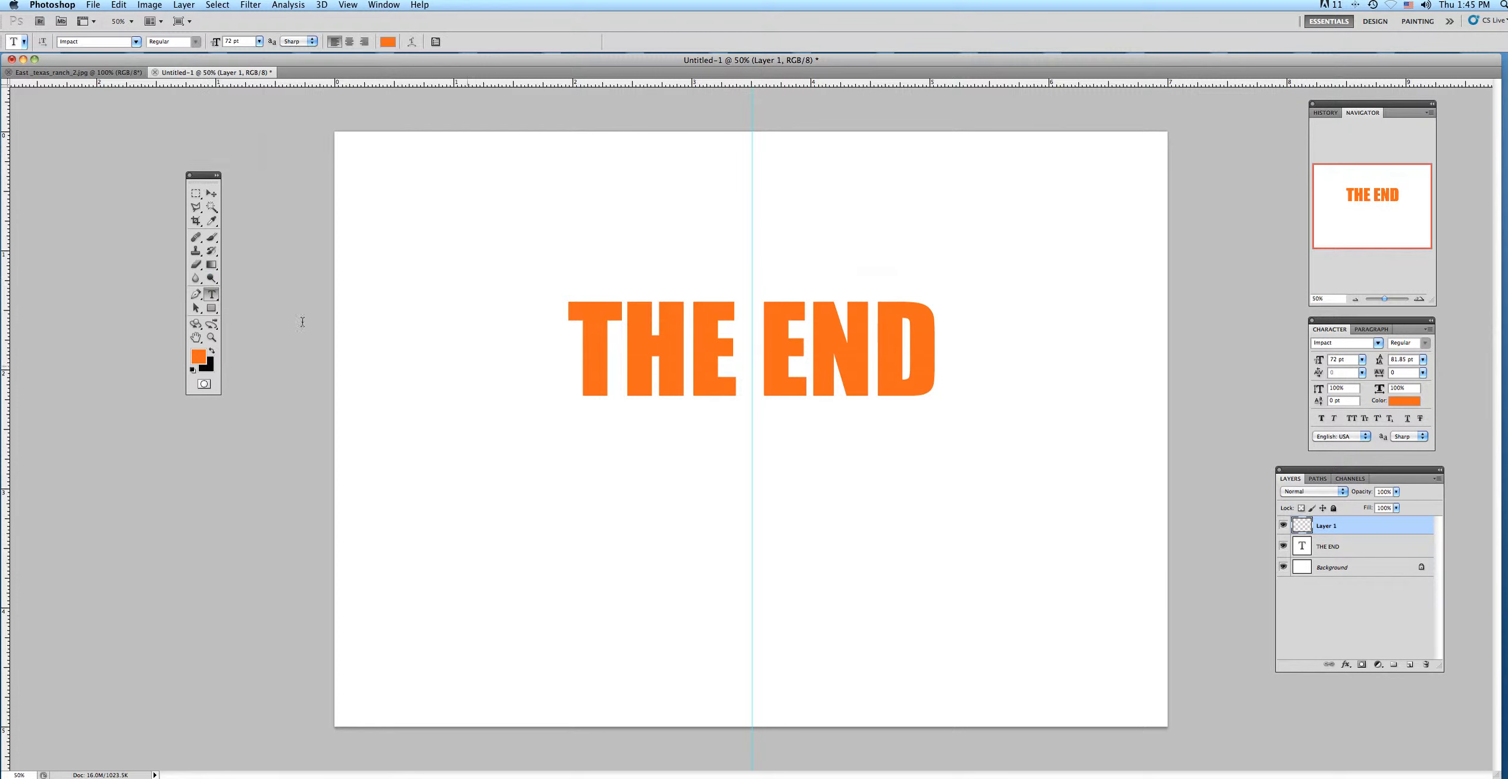
click(733, 454)
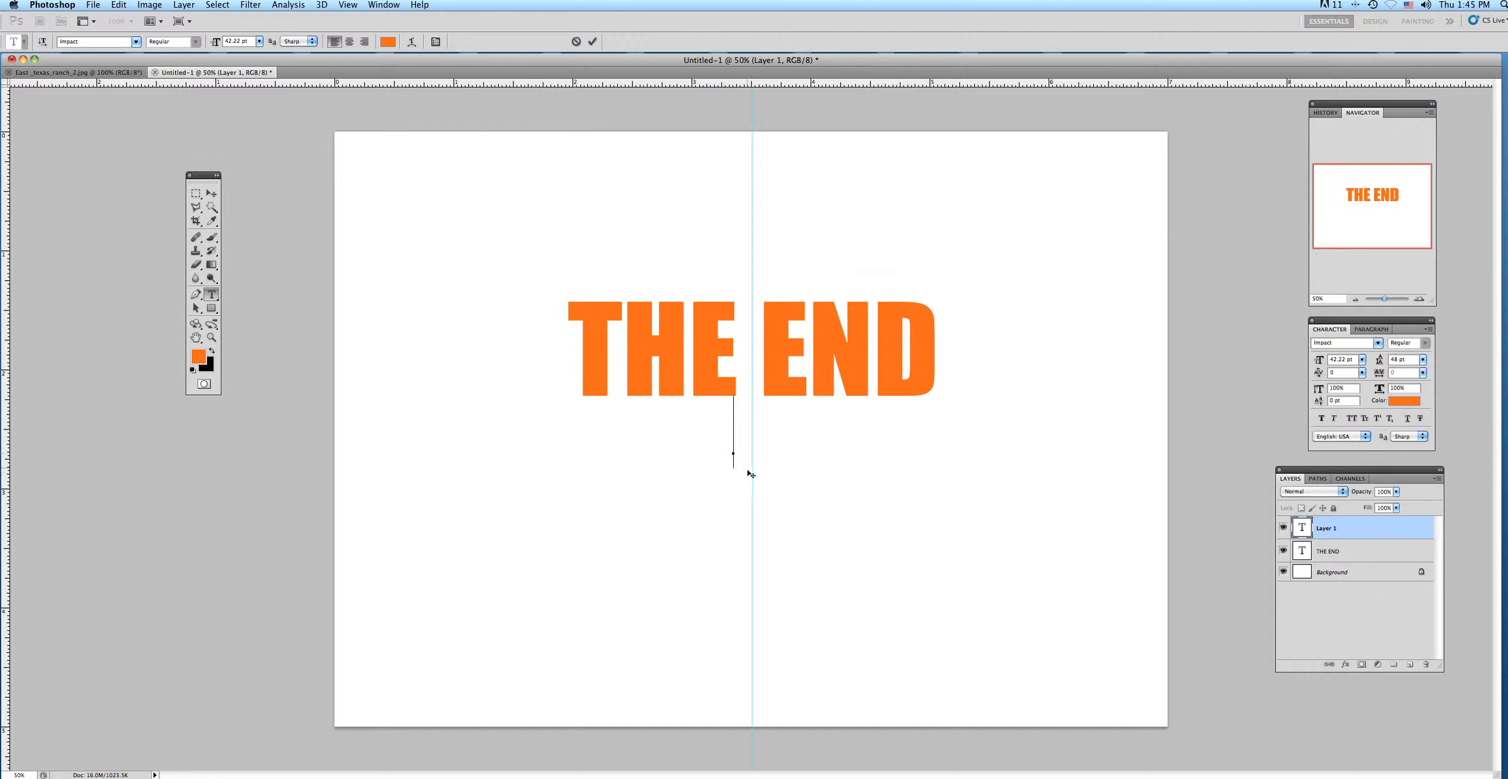
click(1362, 360)
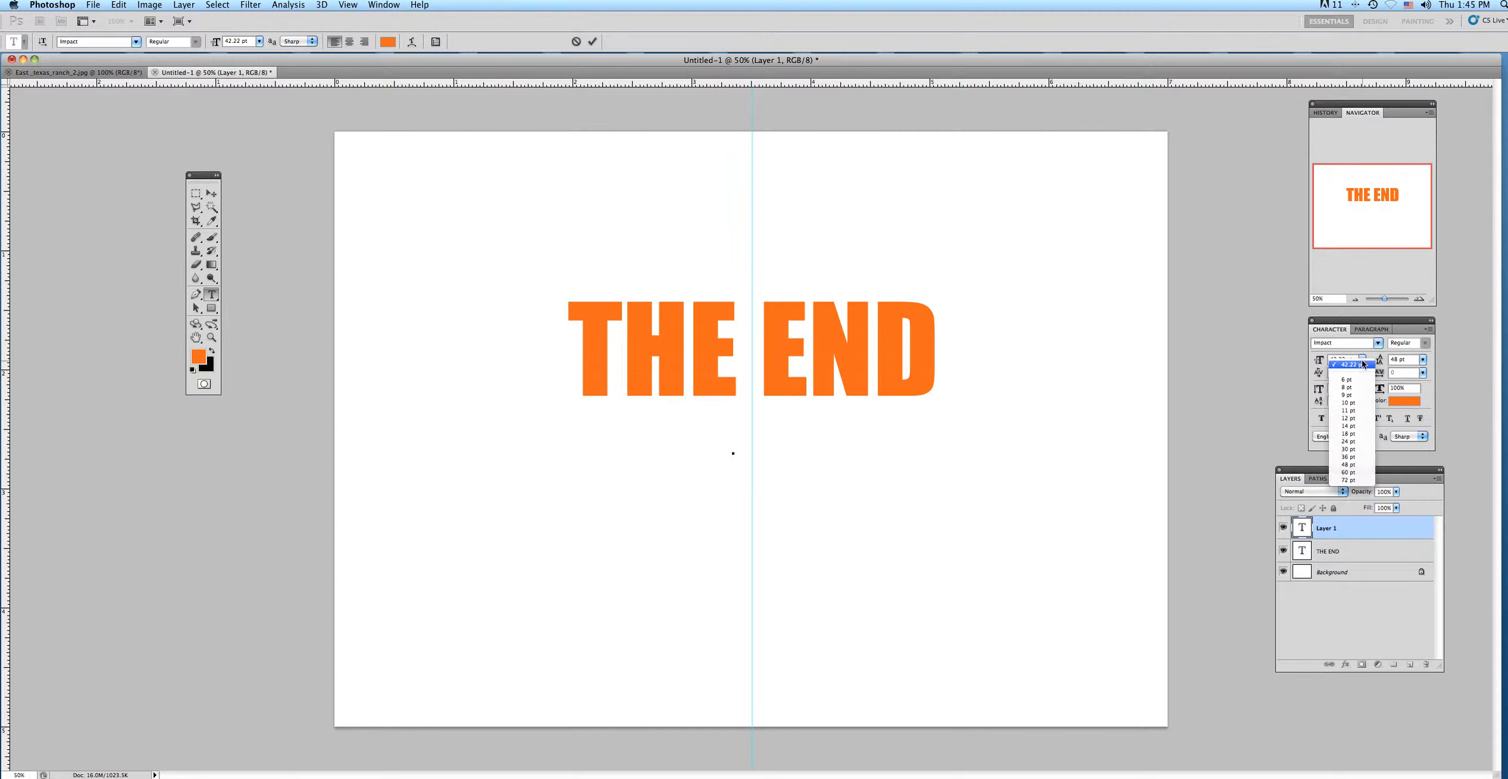
click(1351, 442)
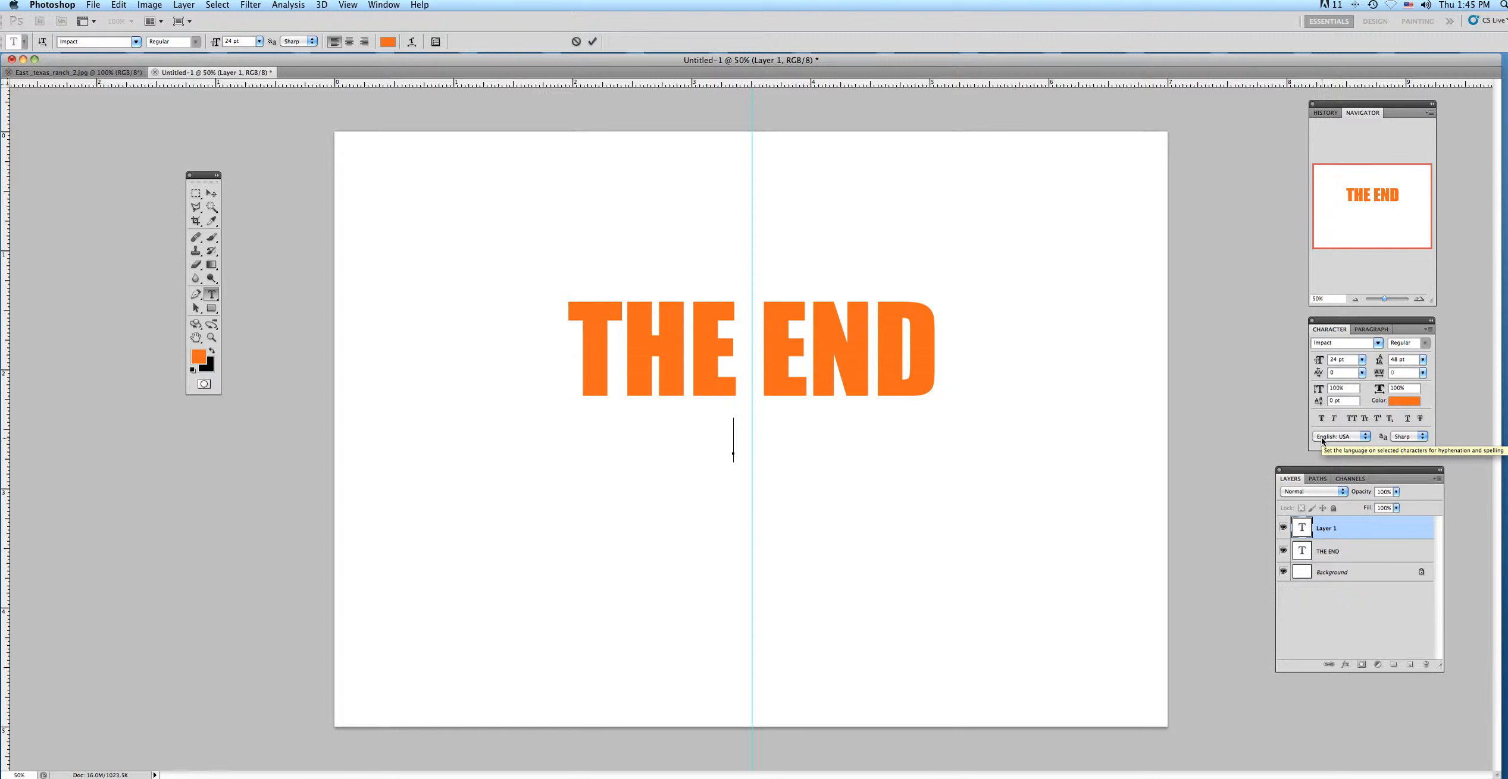
Set the color for the new line of text to a medium dark blue.
click(198, 357)
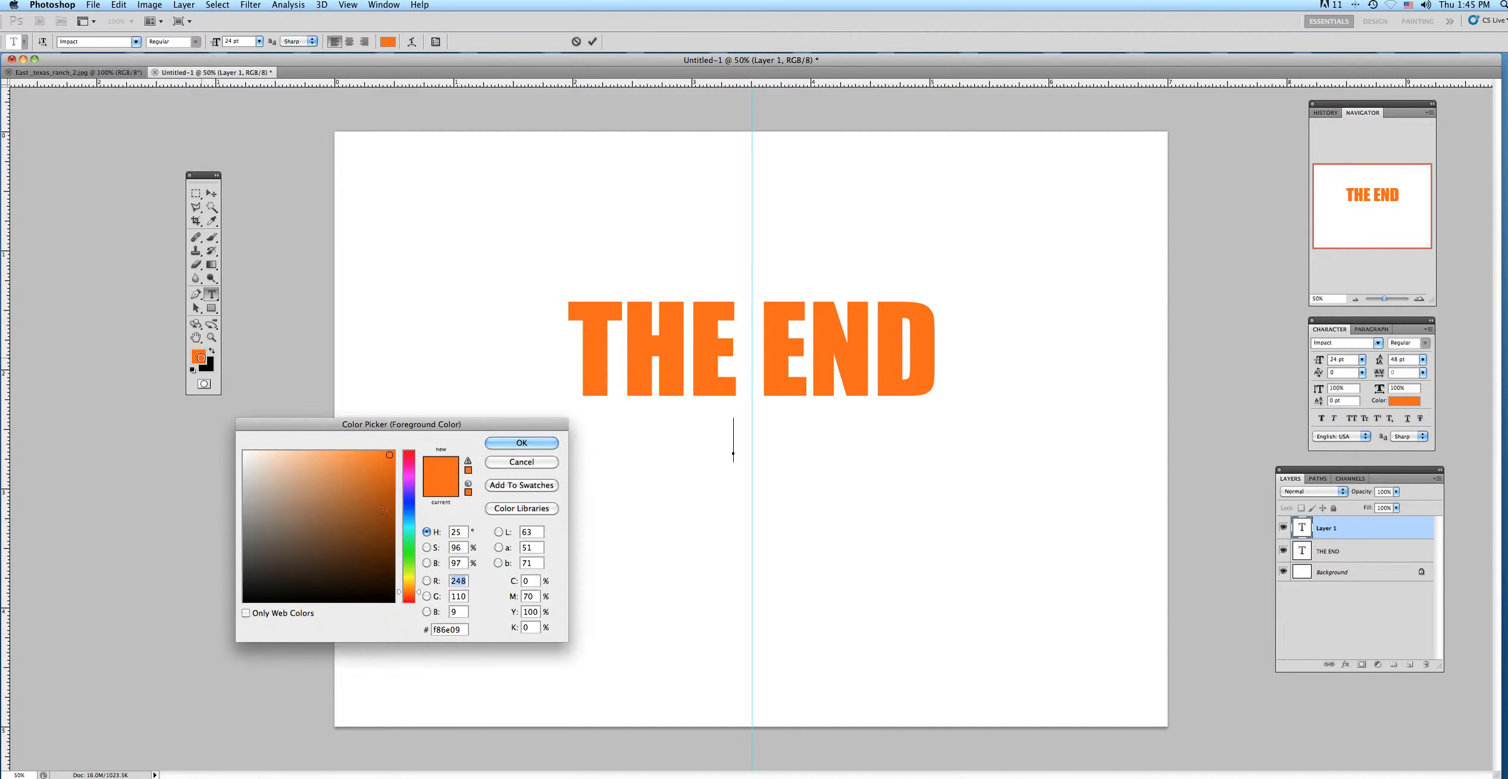
click(406, 515)
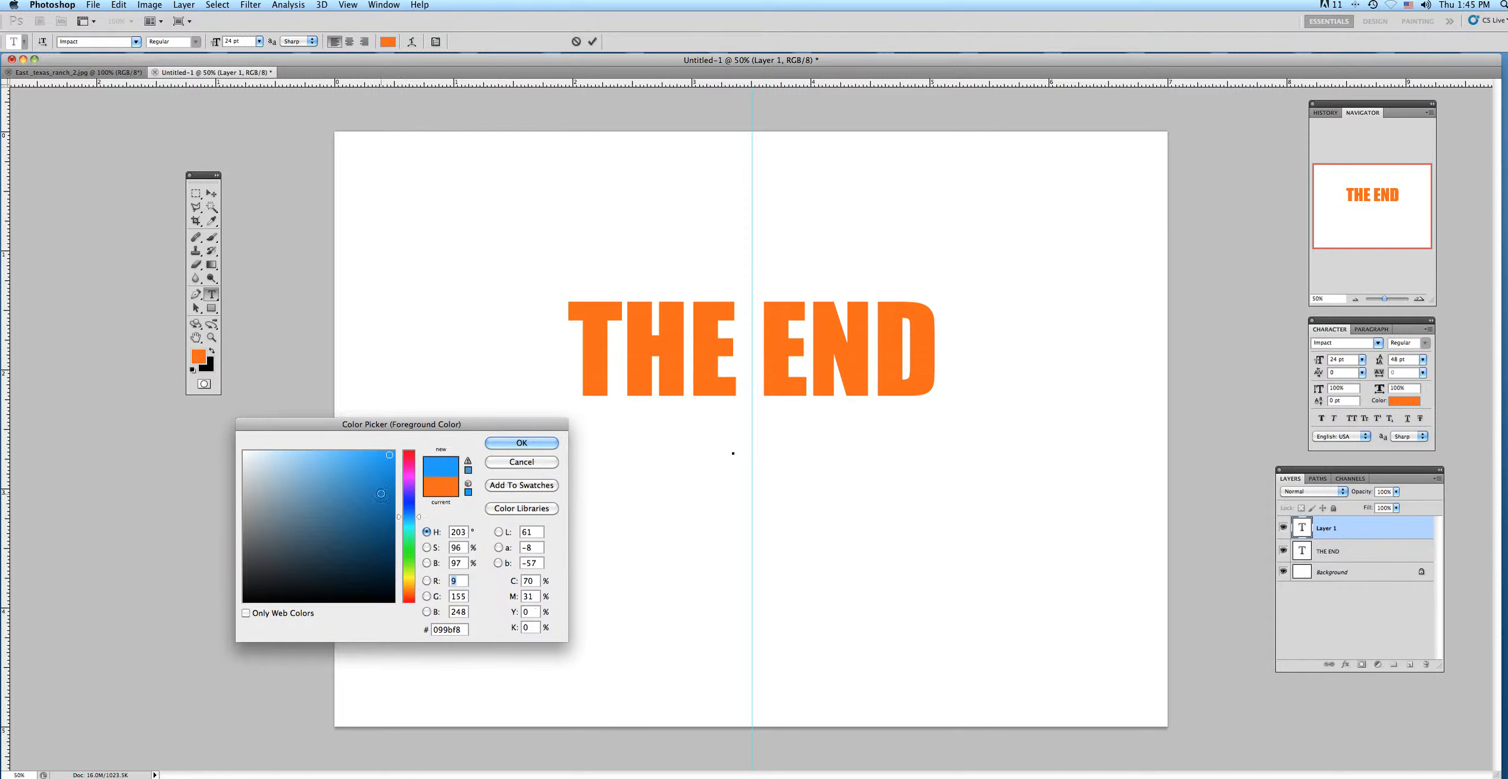
click(351, 518)
click(499, 444)
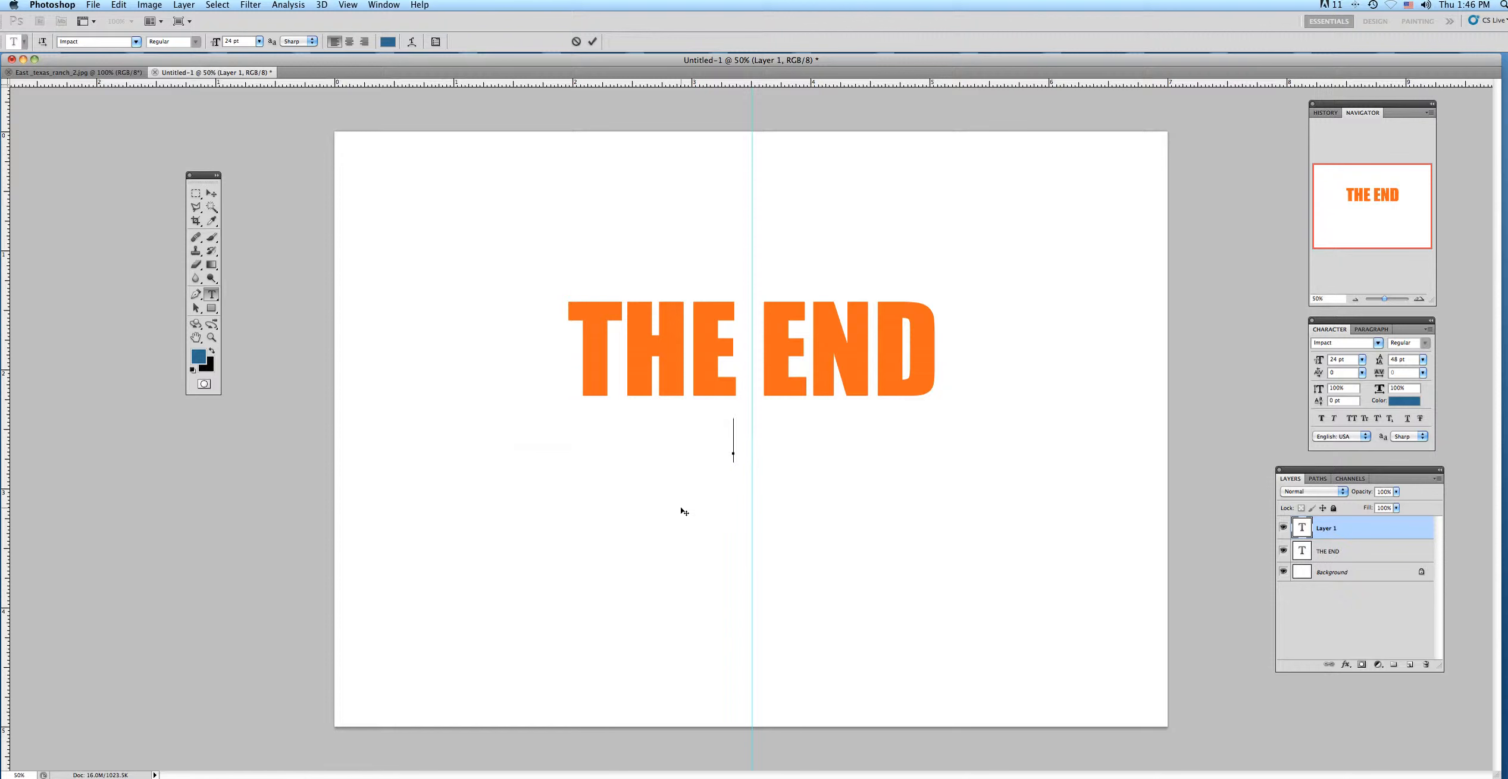
Enter "ONLY WHEN YOU THINK IT IS" as the new line of text and commit it.
text(ONLY)
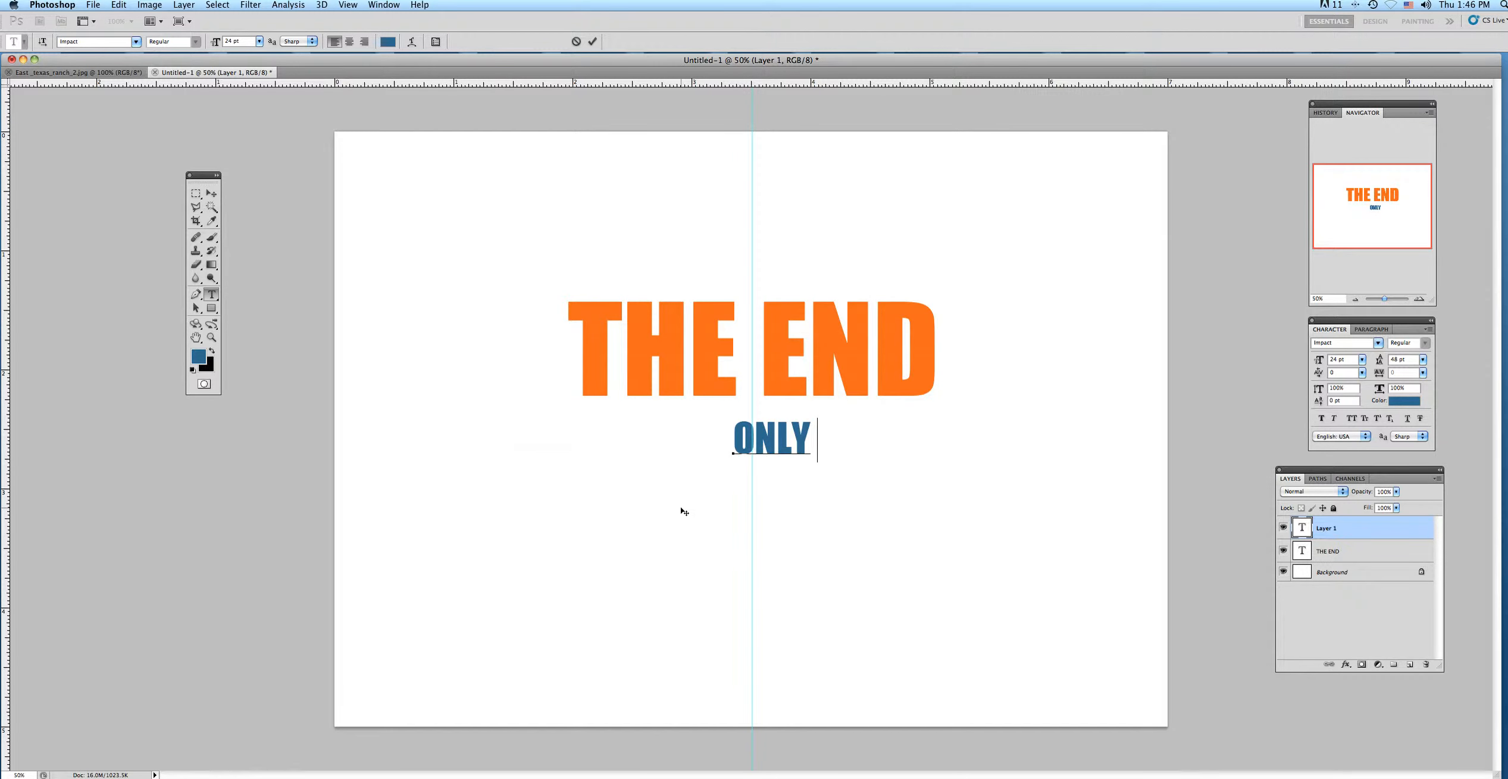
text( WHEN )
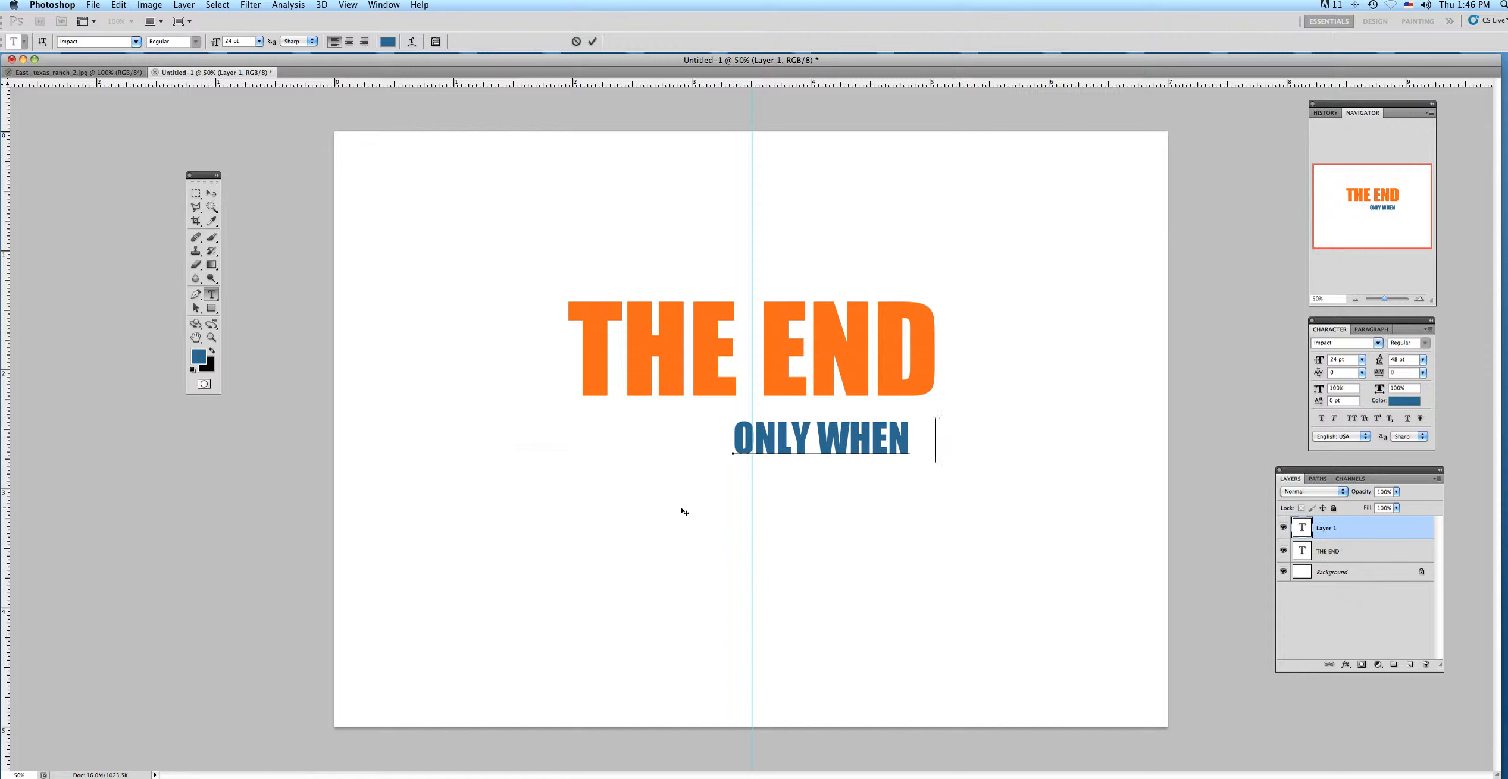
text(YOU THINK)
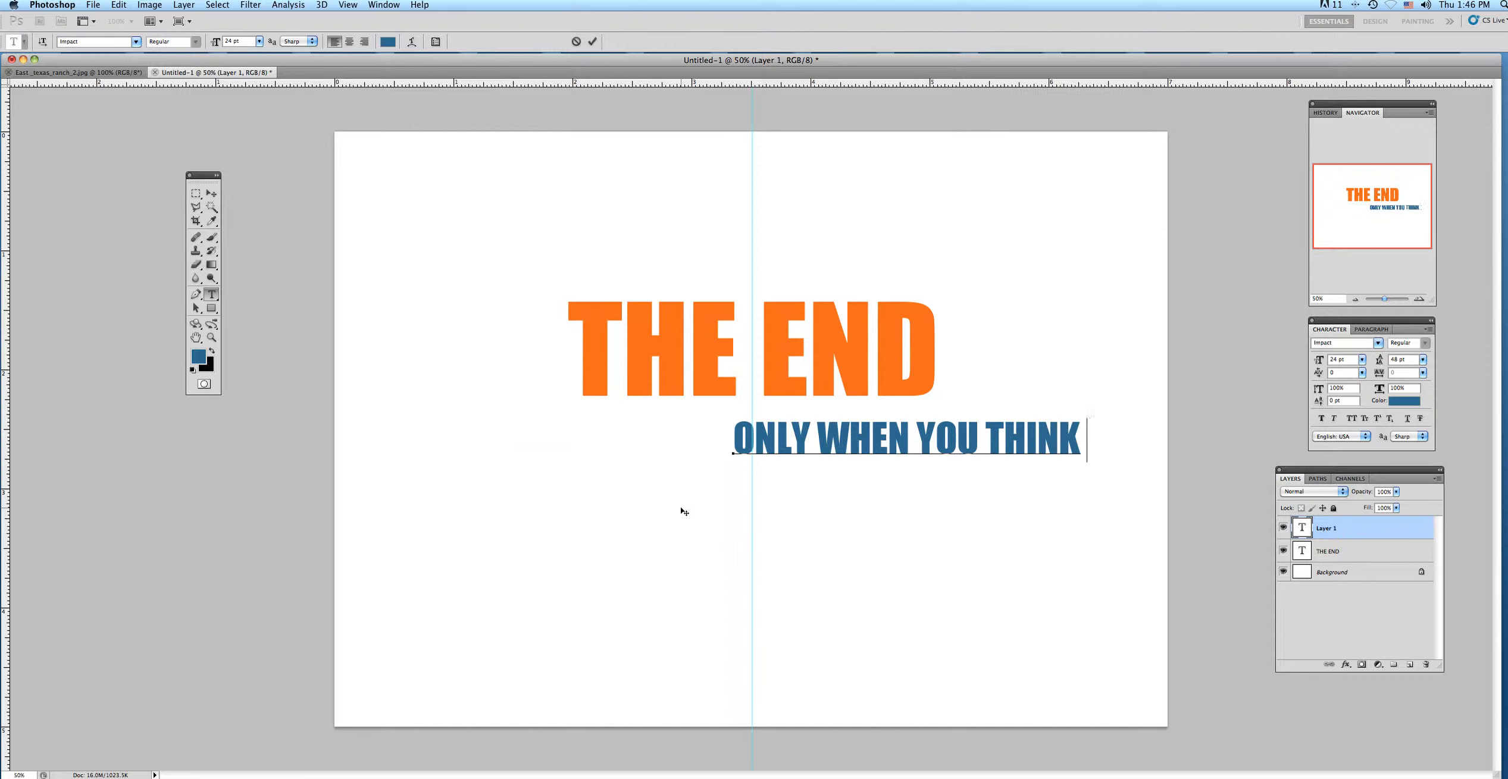
text( IT IS)
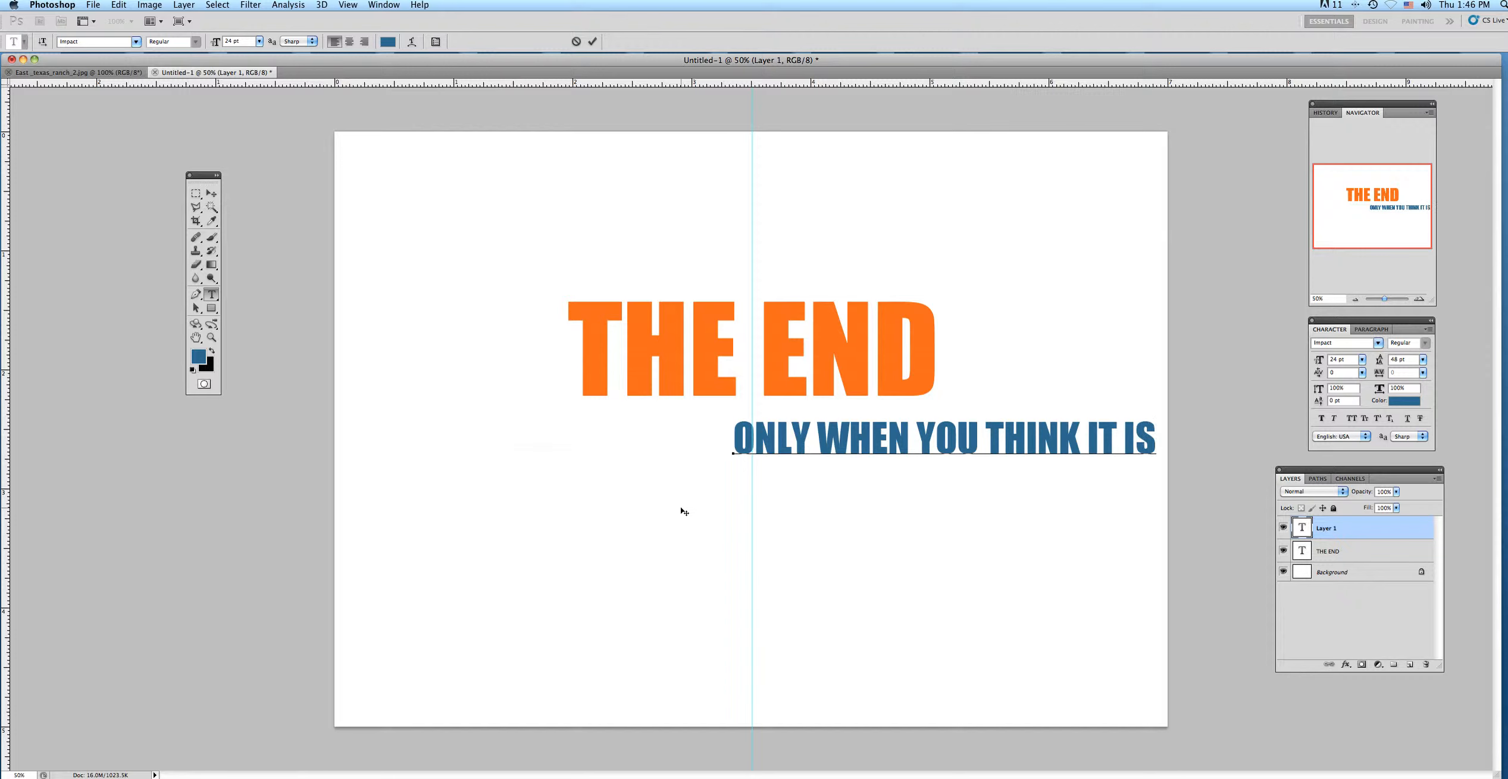
click(211, 193)
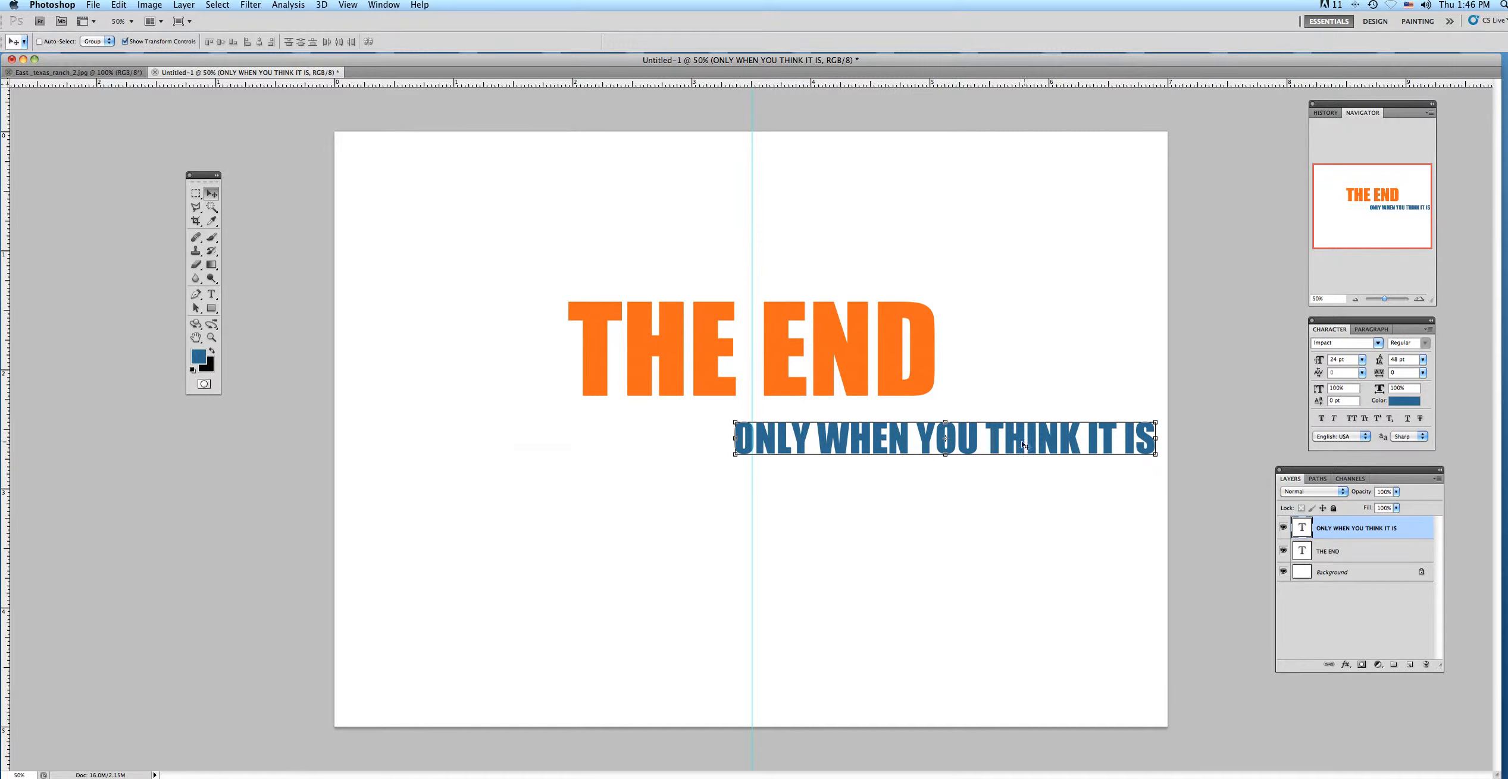
Center the "ONLY WHEN YOU THINK IT IS" text on the guide directly under "THE END" and place its layer beneath the "THE END" layer.
drag(1033, 444, 858, 429)
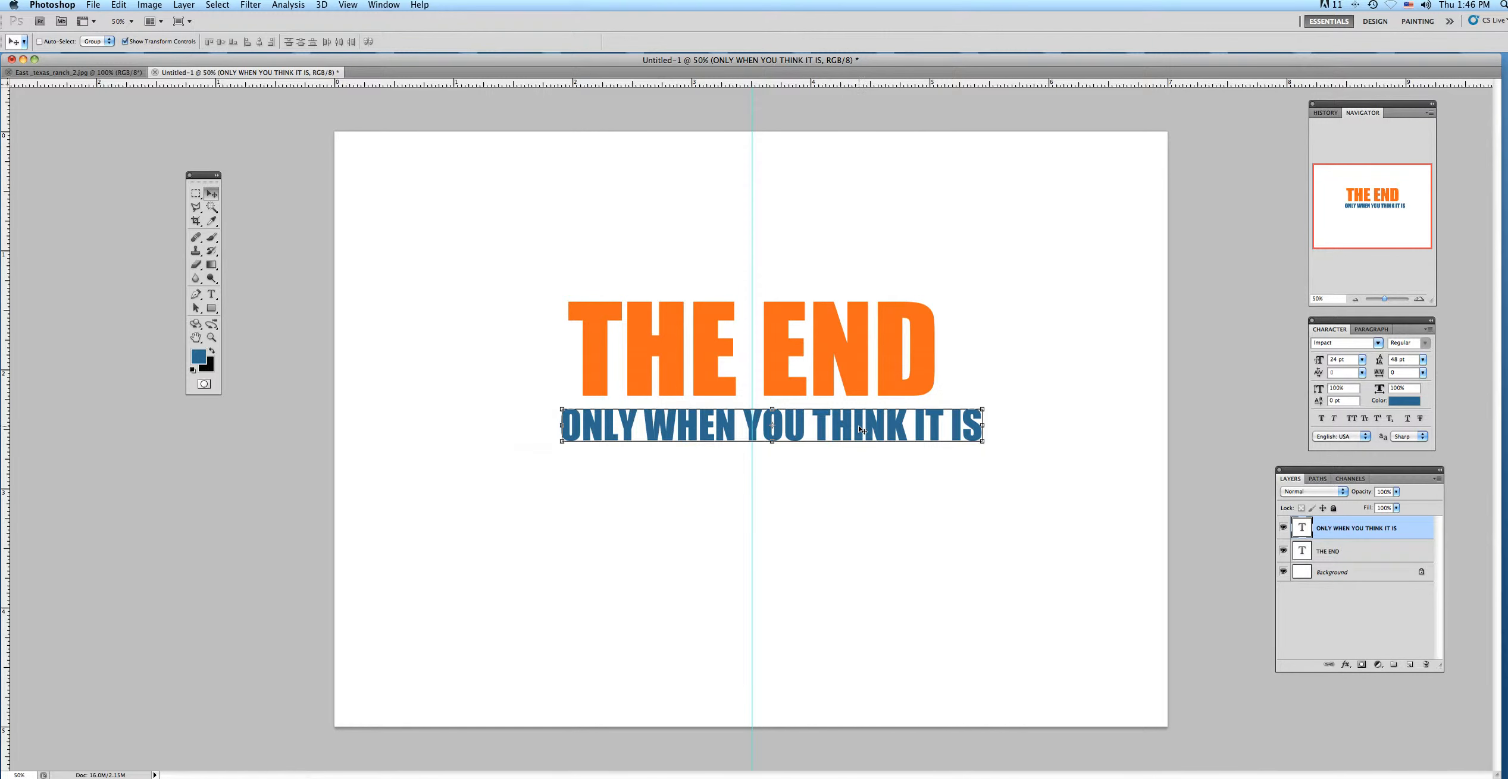
key(Left)
key(Left)
key(Left)
key(Left)
key(Left)
key(Left)
key(Left)
key(Left)
key(Left)
key(Left)
key(Left)
key(Left)
key(Left)
key(Left)
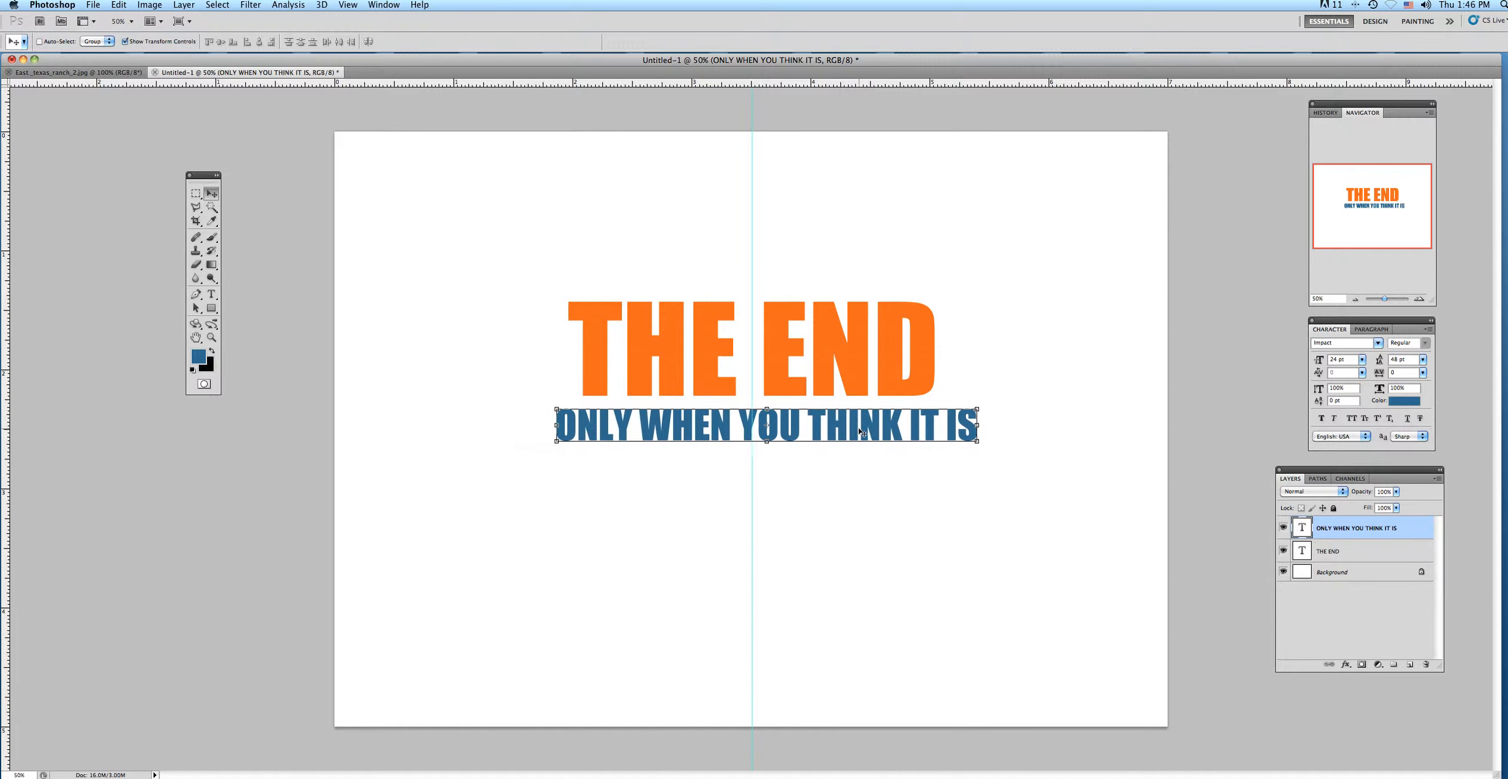
key(Left)
key(Left)
key(Left)
key(Left)
key(Left)
key(Left)
key(Left)
key(Left)
key(Left)
key(Left)
key(Left)
key(Left)
key(Left)
key(Left)
key(Left)
key(Left)
key(Left)
key(Left)
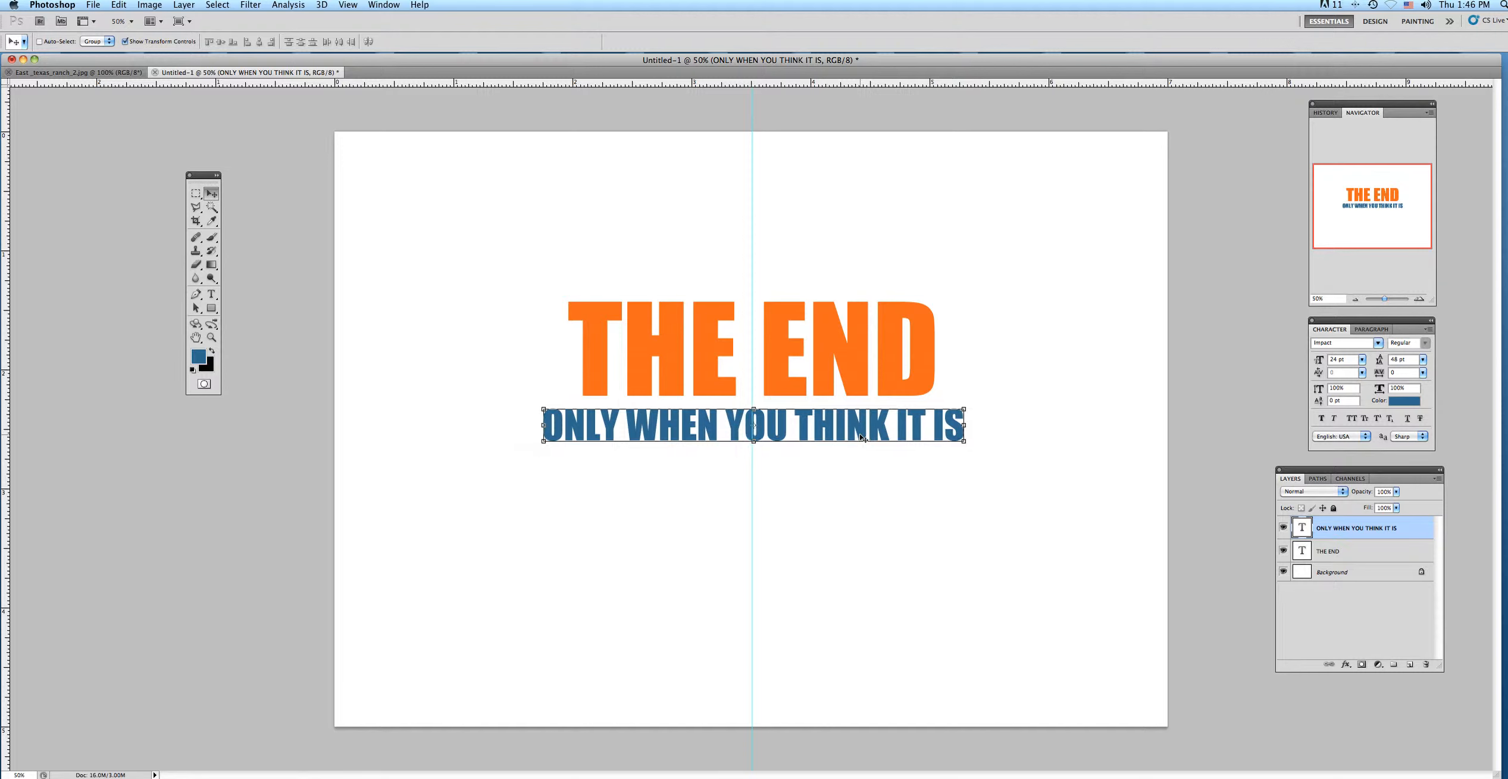
key(Left)
key(Left)
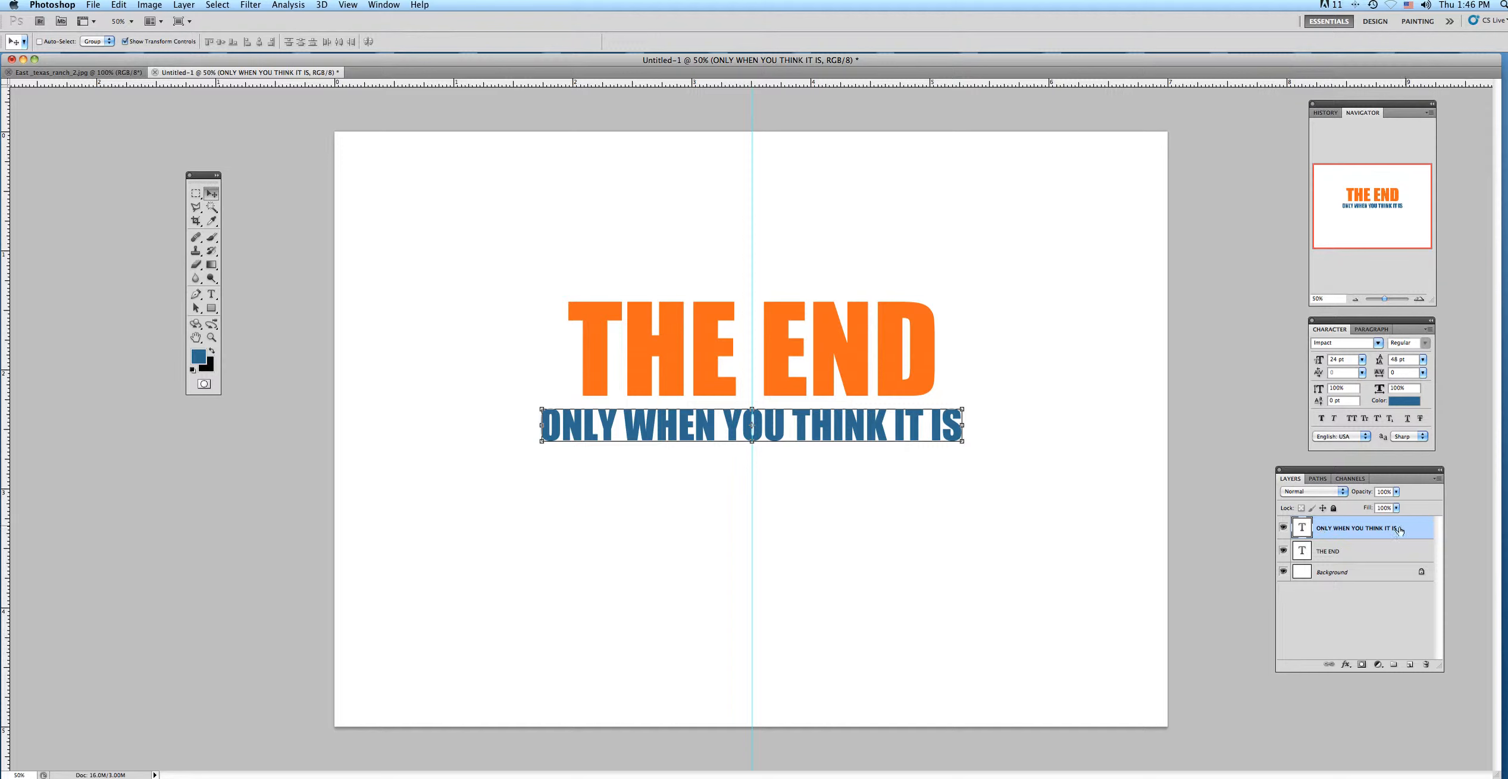
drag(1410, 530, 1409, 559)
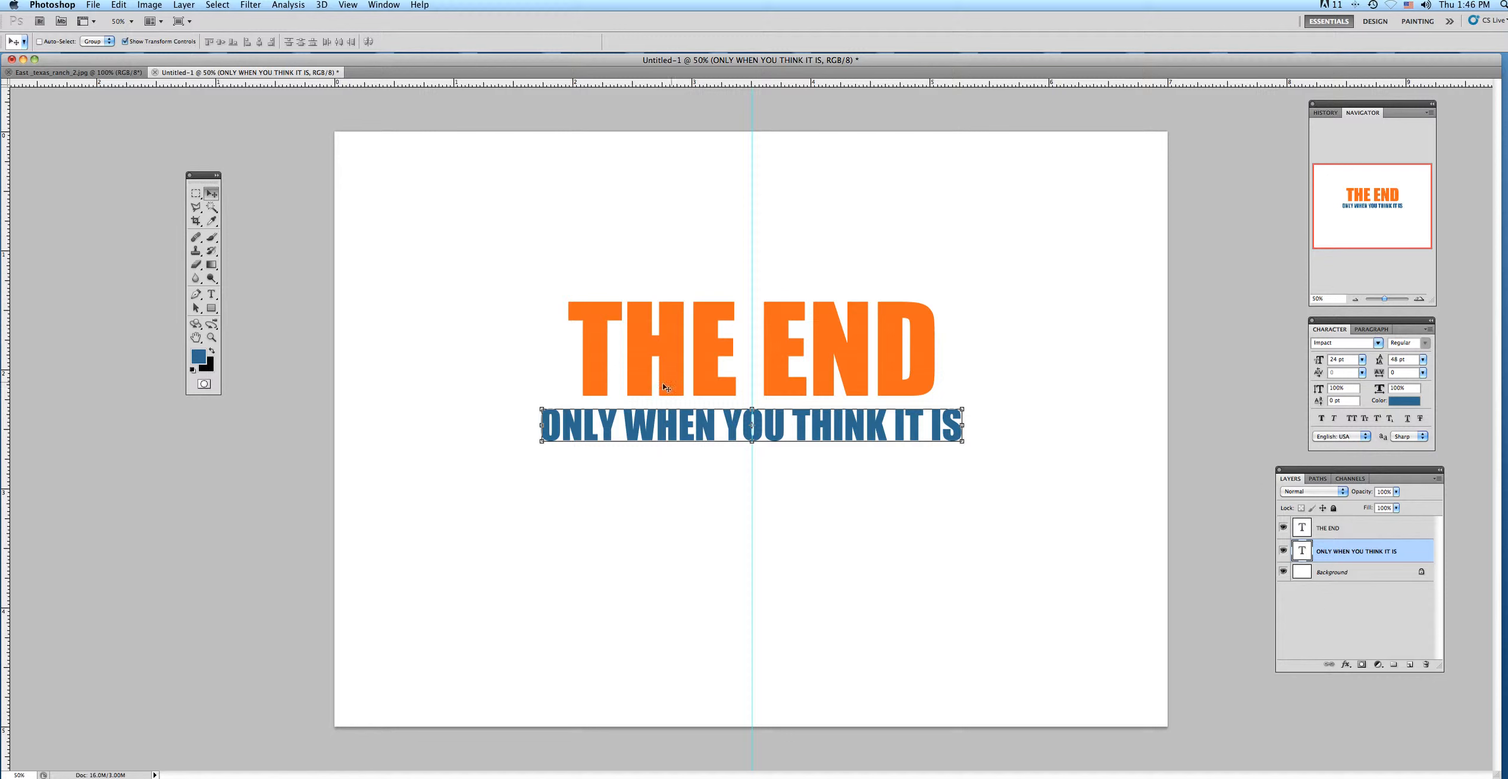
Add a Drop Shadow to the "THE END" layer and adjust its angle, distance, spread to 21% and size to about 9 px.
click(1328, 529)
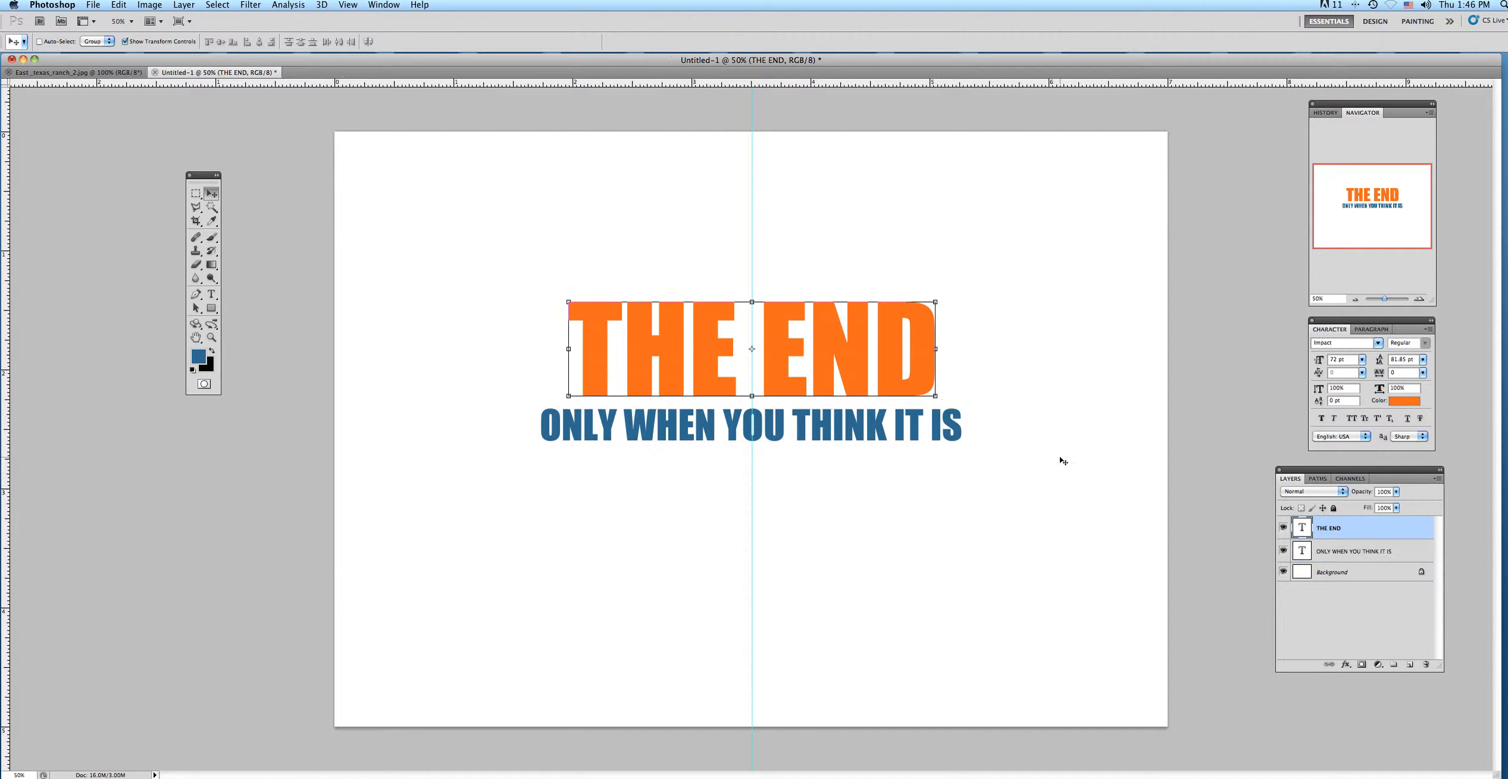
click(1345, 665)
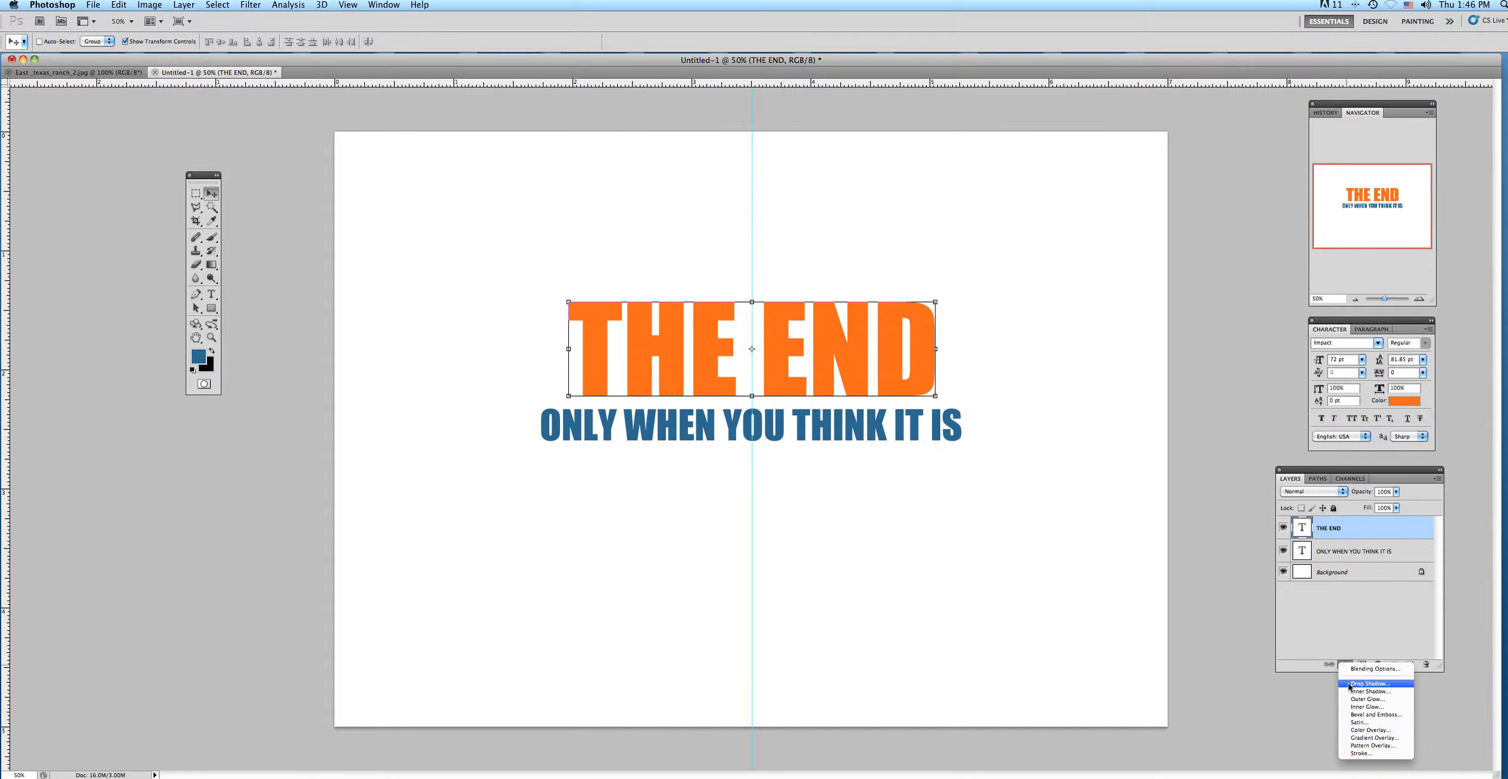
click(1348, 684)
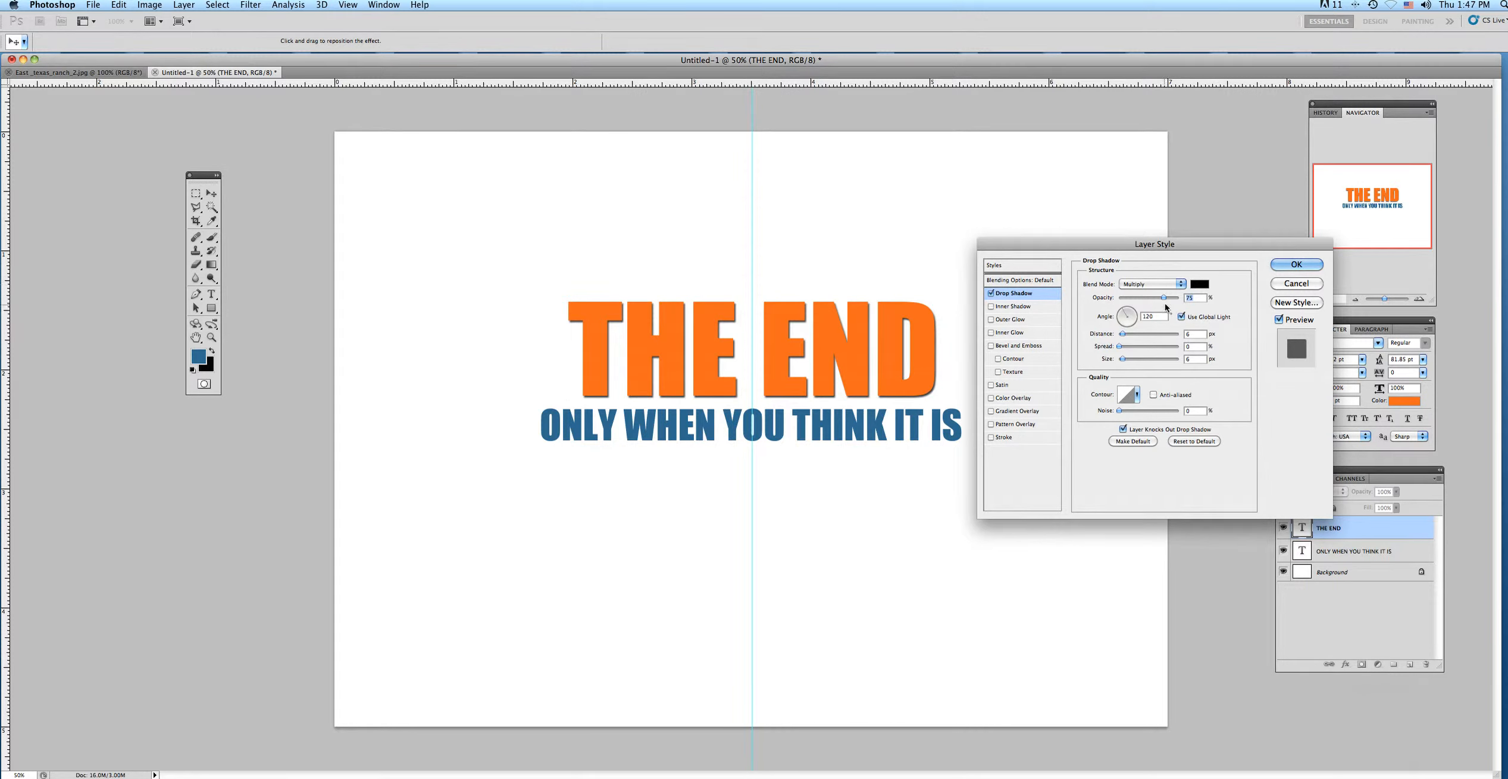
drag(1124, 316, 1133, 350)
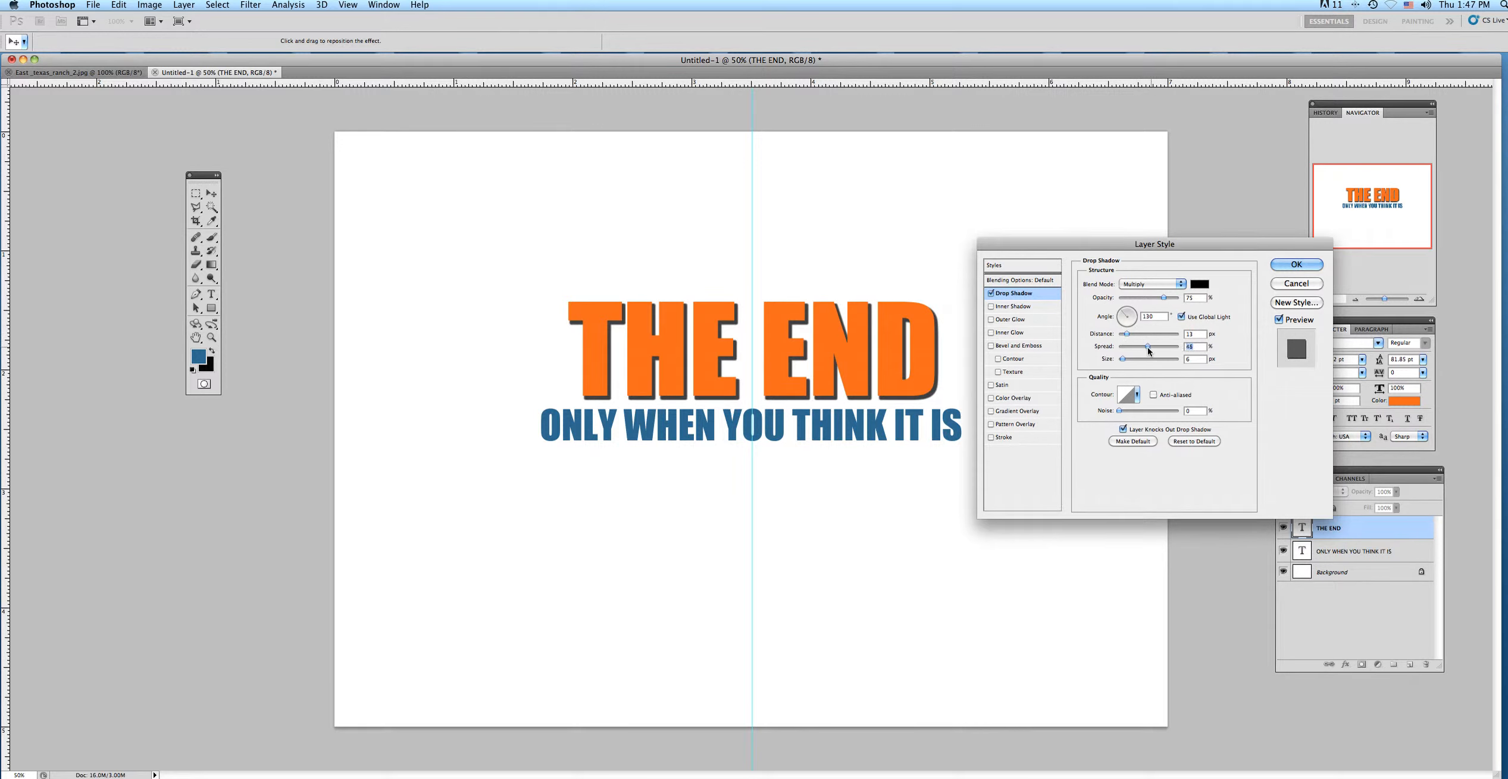
drag(1133, 346, 1127, 358)
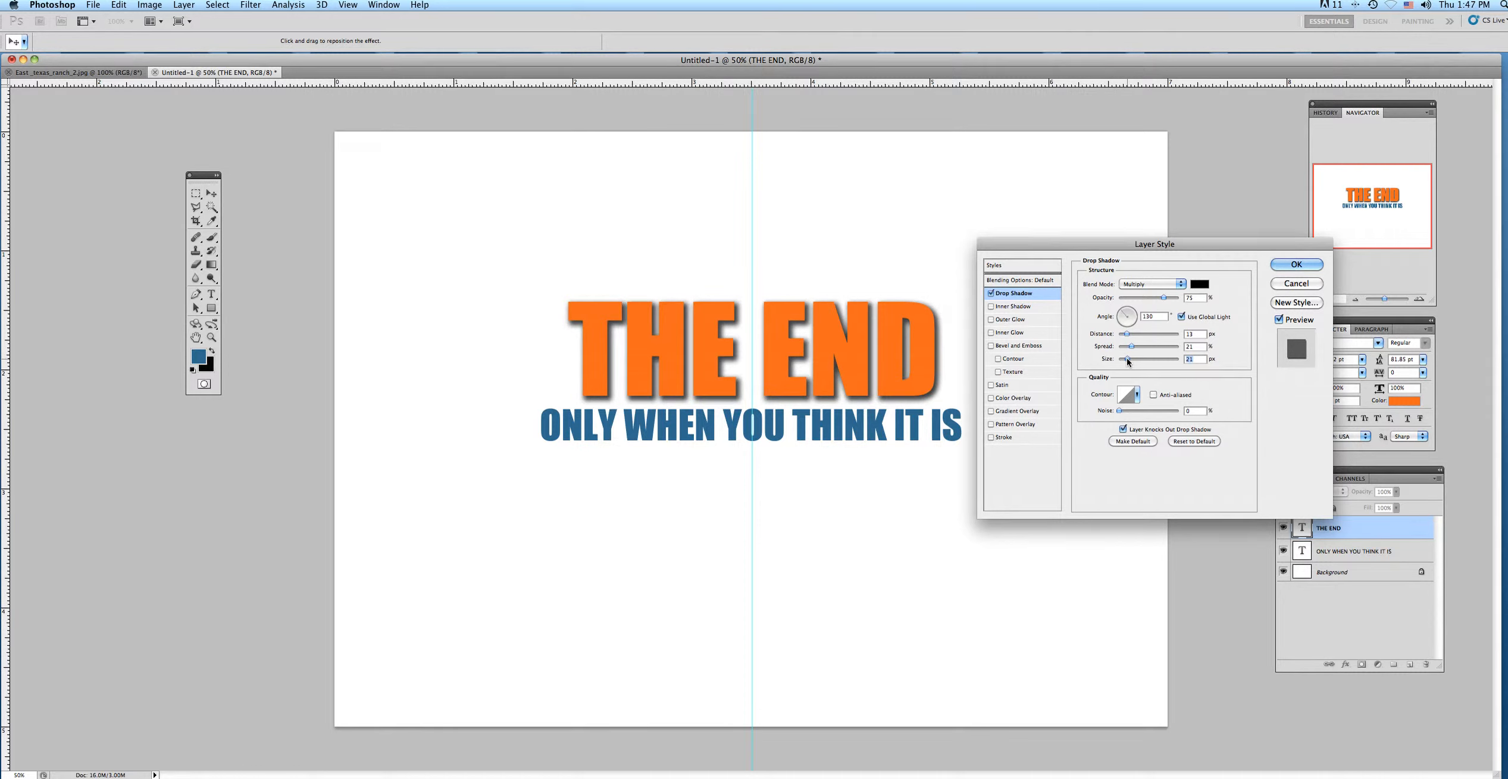
drag(1127, 358, 1128, 359)
drag(1127, 359, 1125, 360)
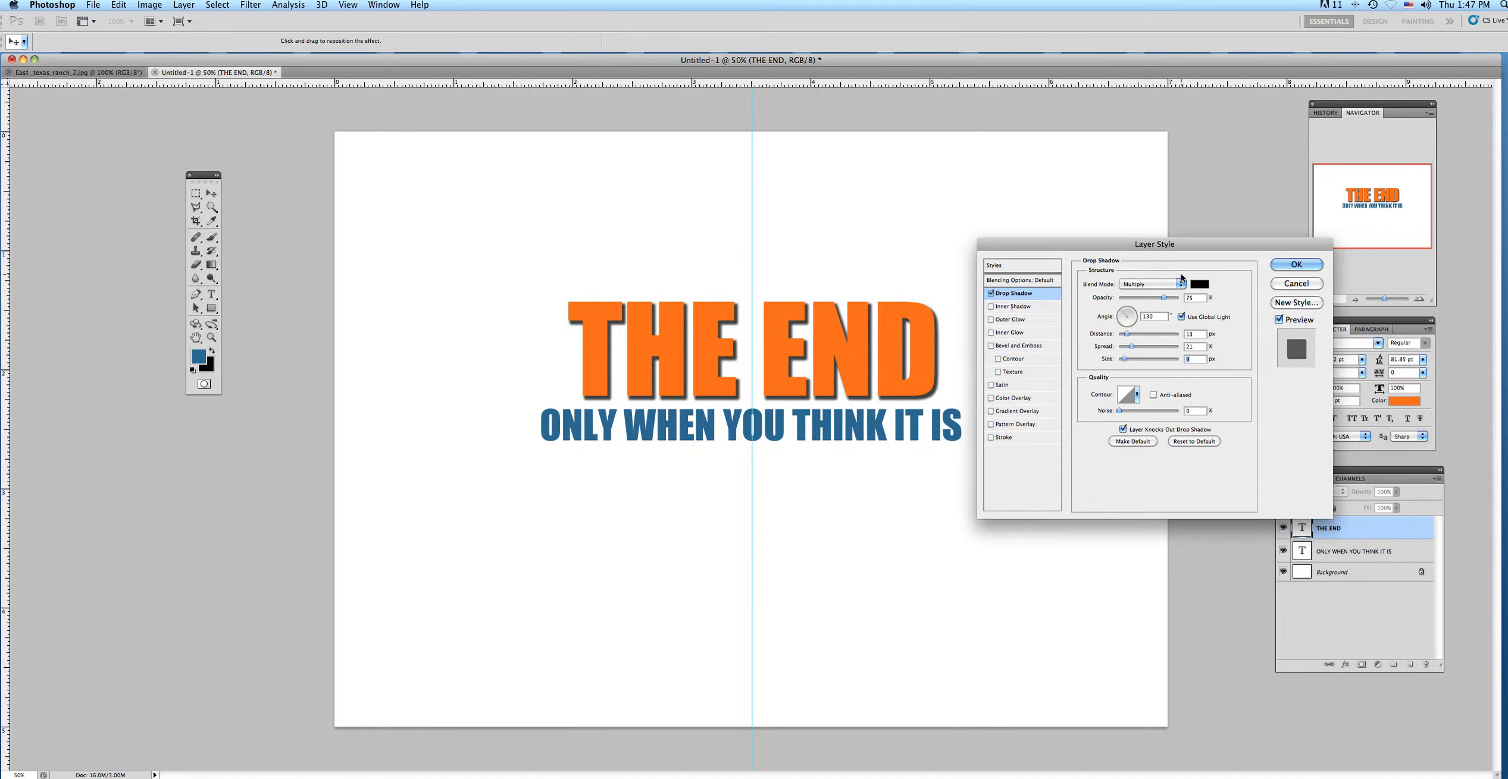
Try a dark navy blue (#092b4b) as the drop shadow color of "THE END".
click(1198, 285)
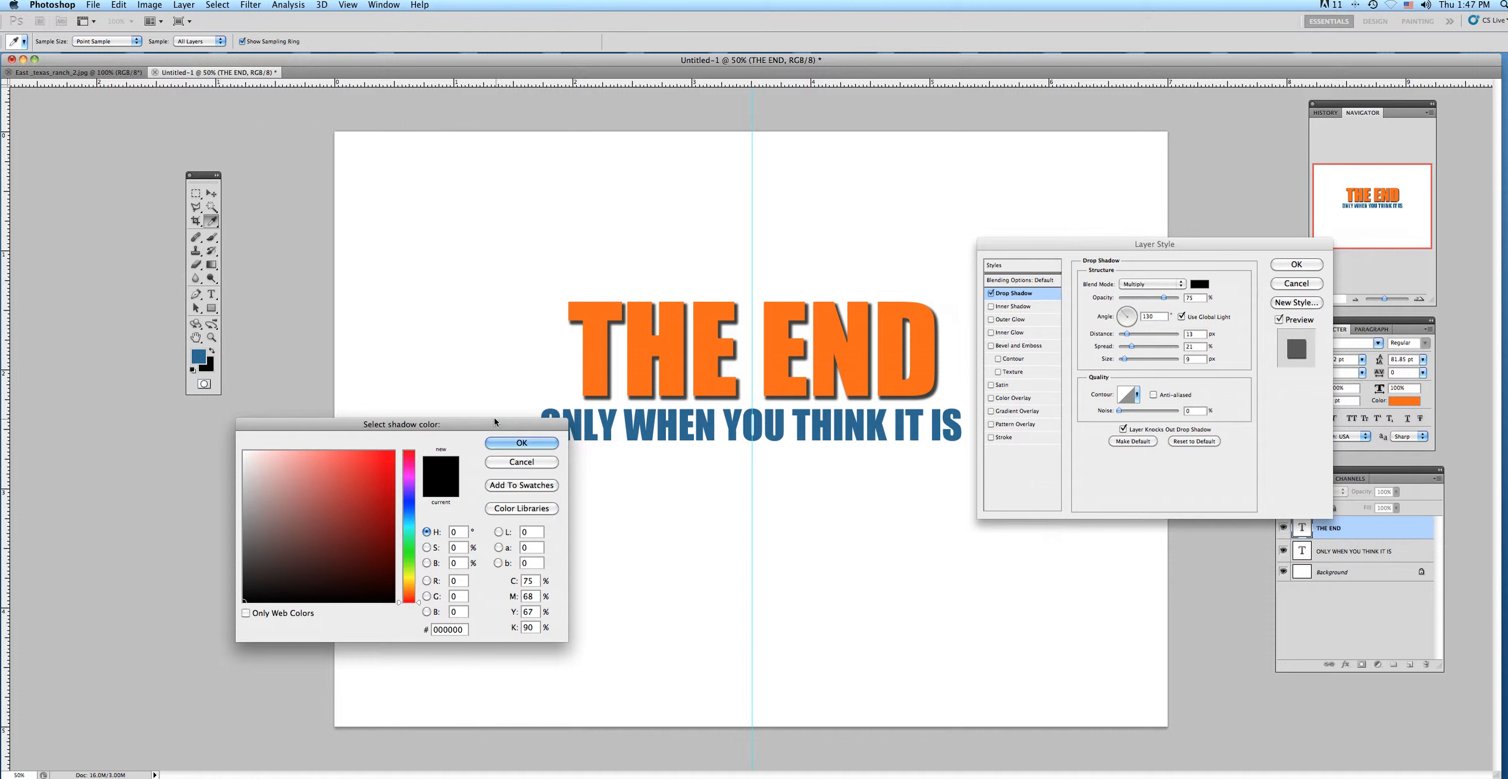
click(408, 514)
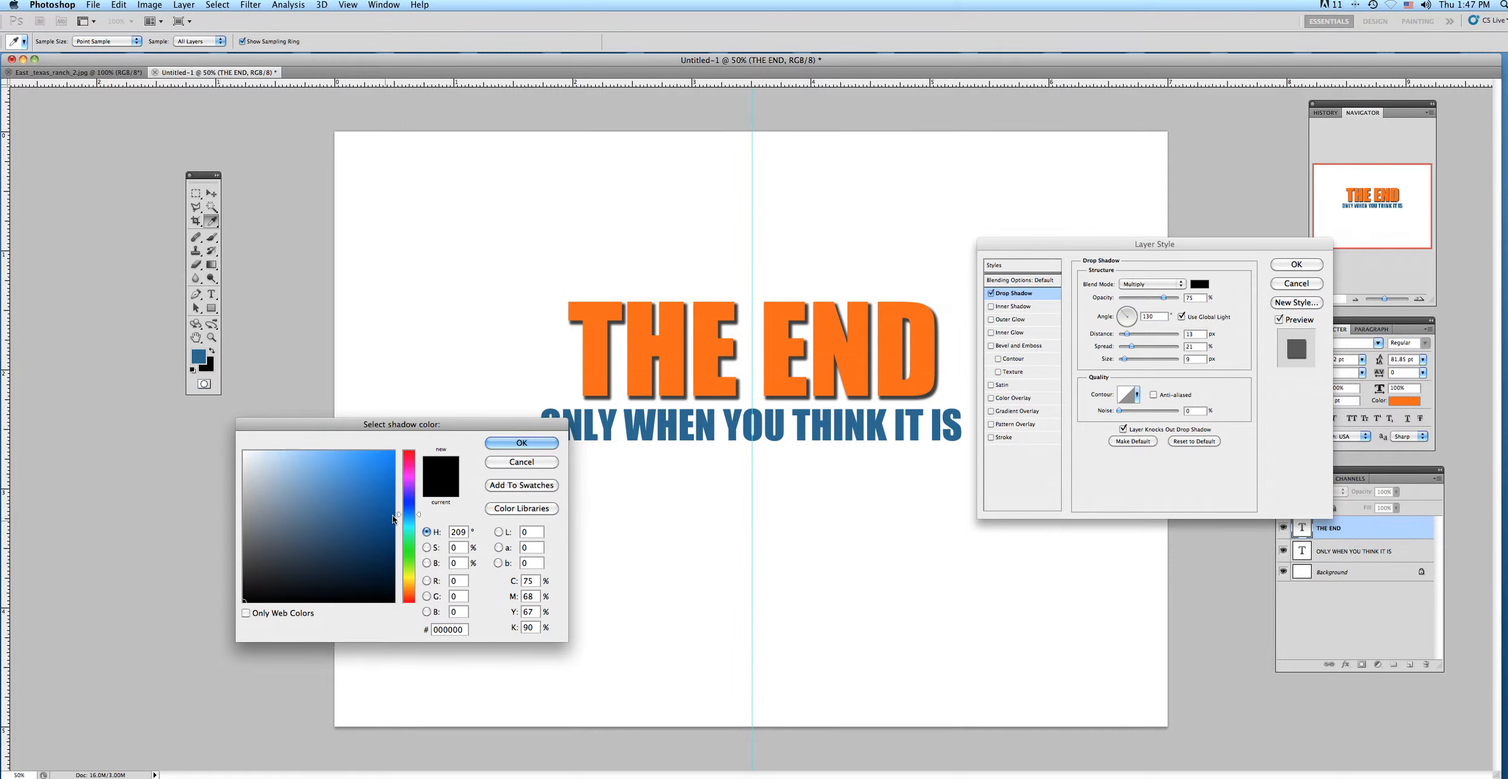
click(376, 559)
click(521, 443)
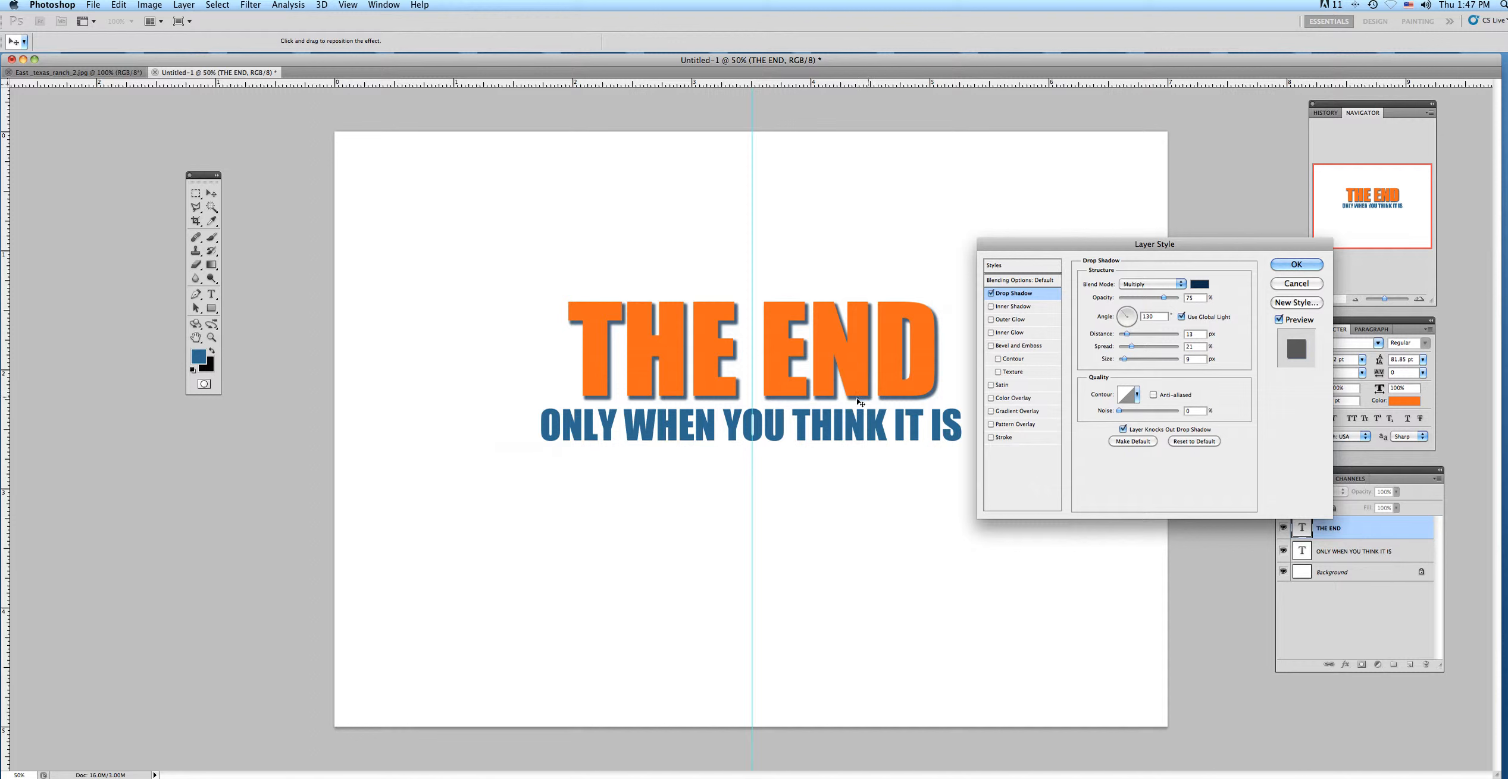
Set the drop shadow color of "THE END" to a medium gray and apply the layer style.
click(1206, 285)
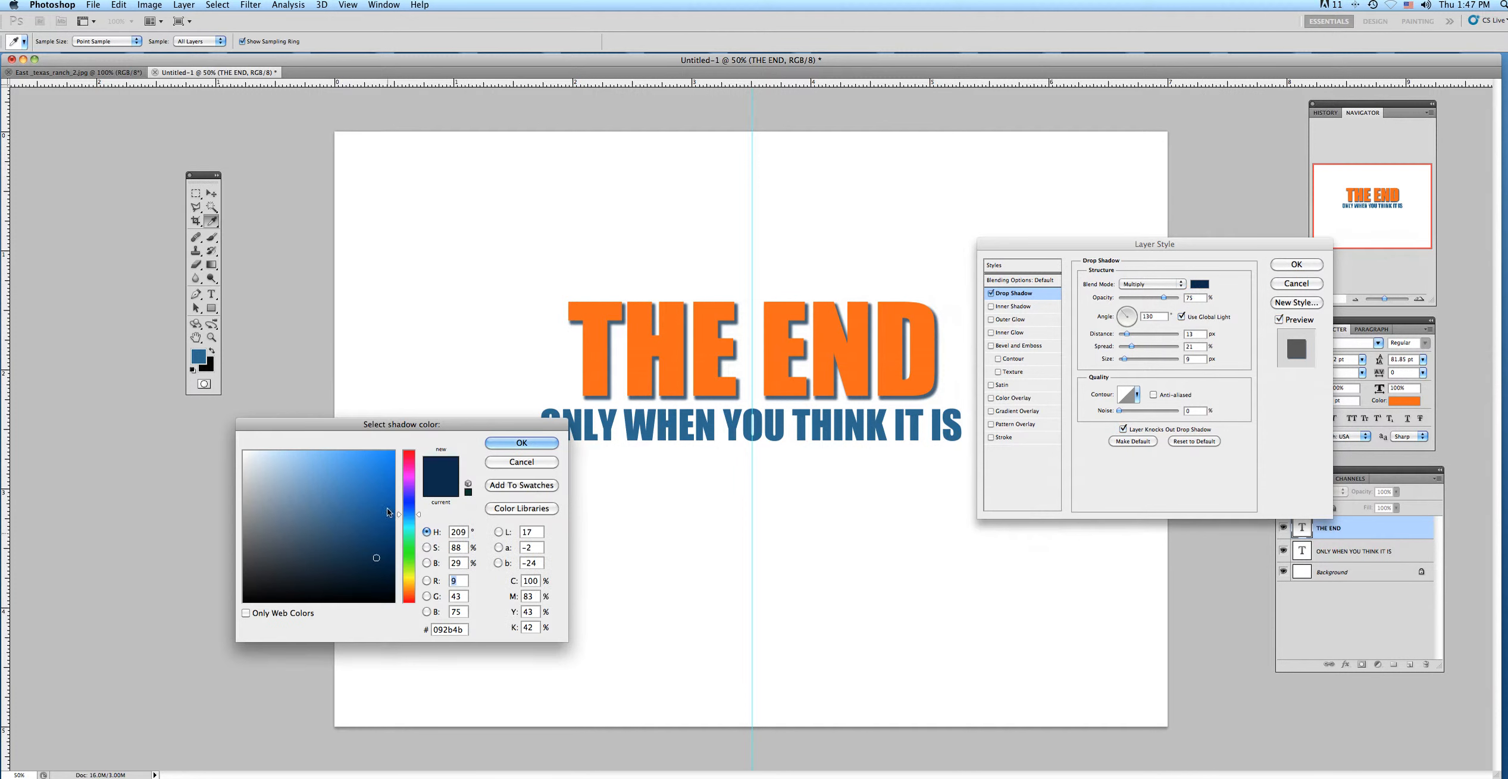
click(248, 531)
click(499, 445)
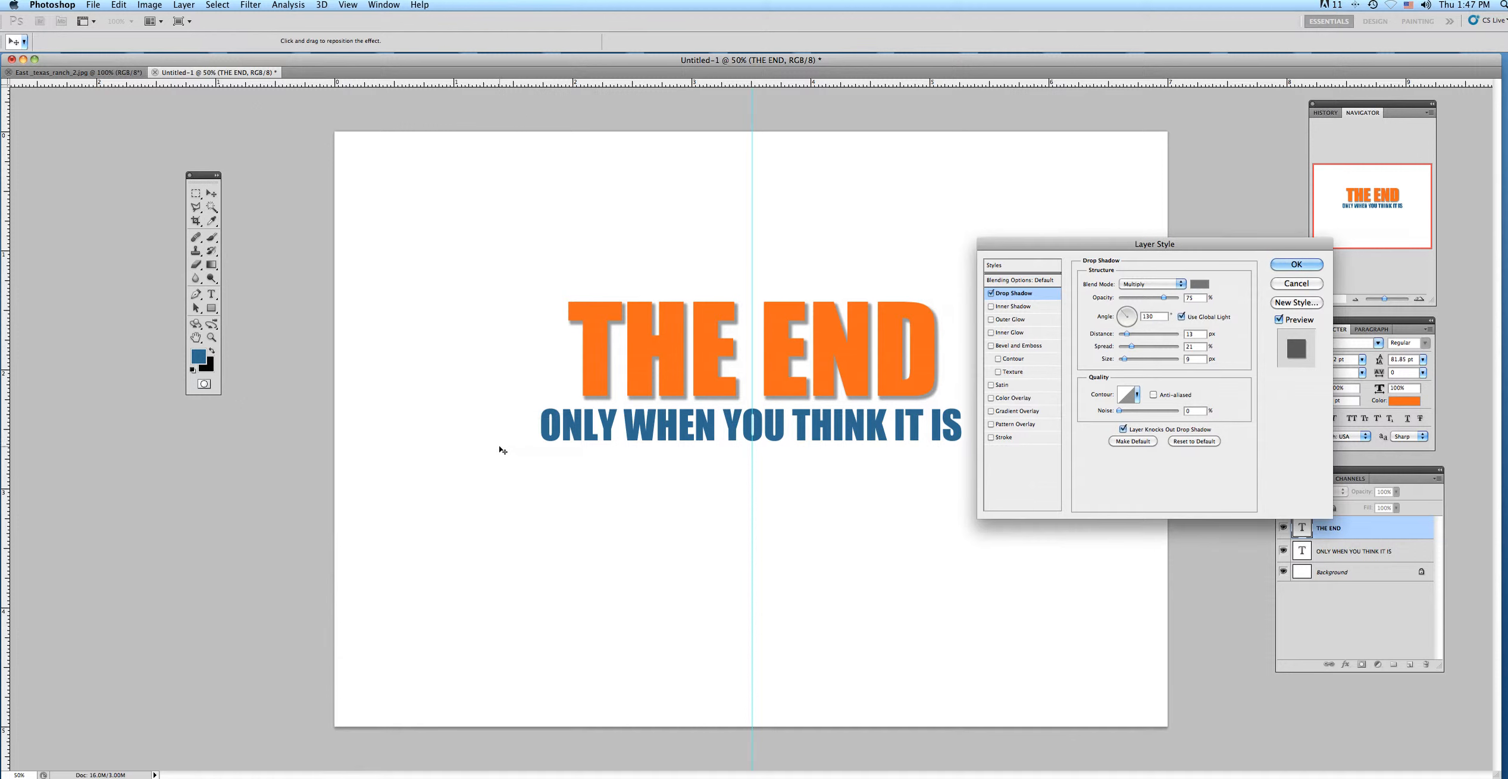
click(1287, 265)
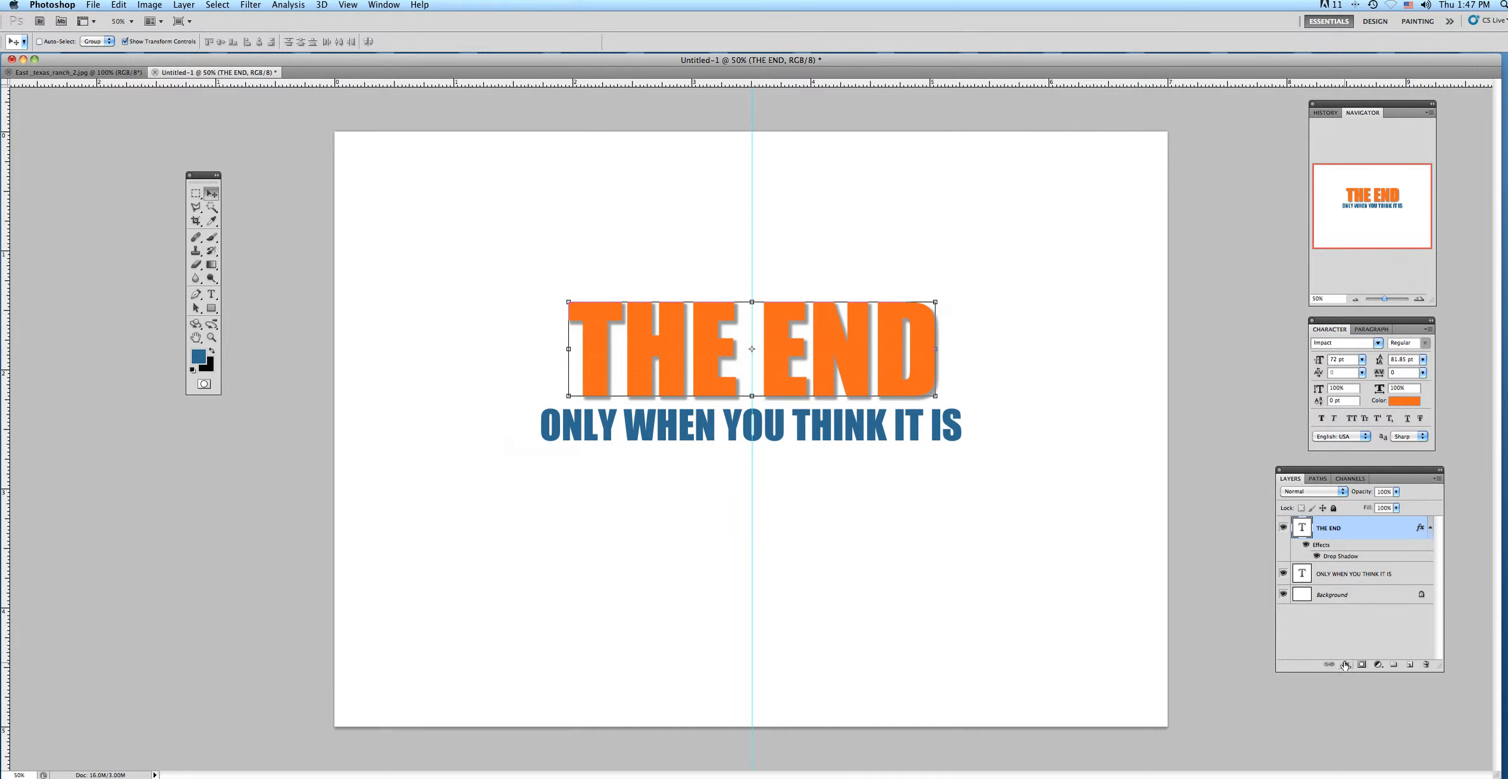
Add a Bevel and Emboss effect to the "THE END" layer and raise the altitude of its shading light.
click(1344, 666)
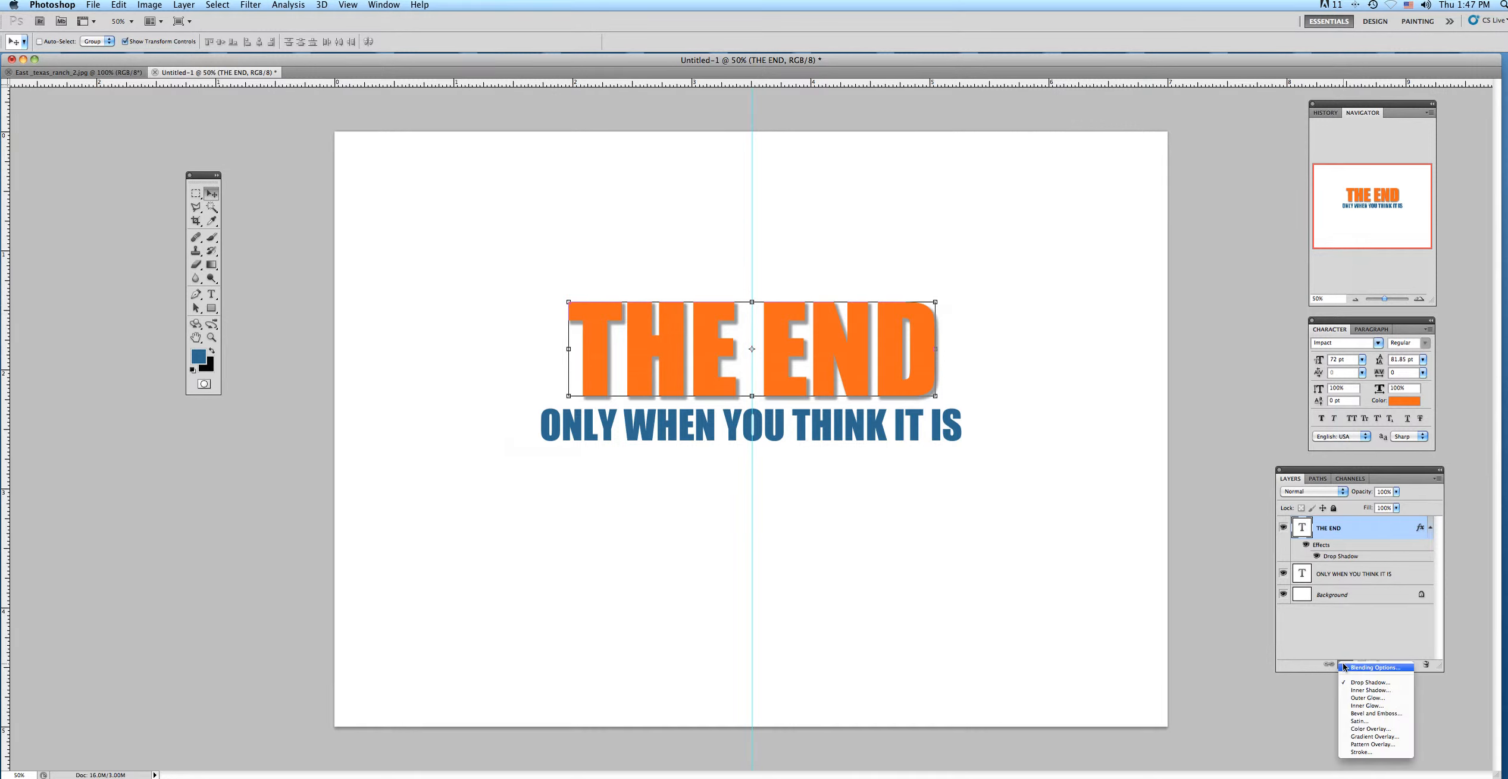
click(1346, 714)
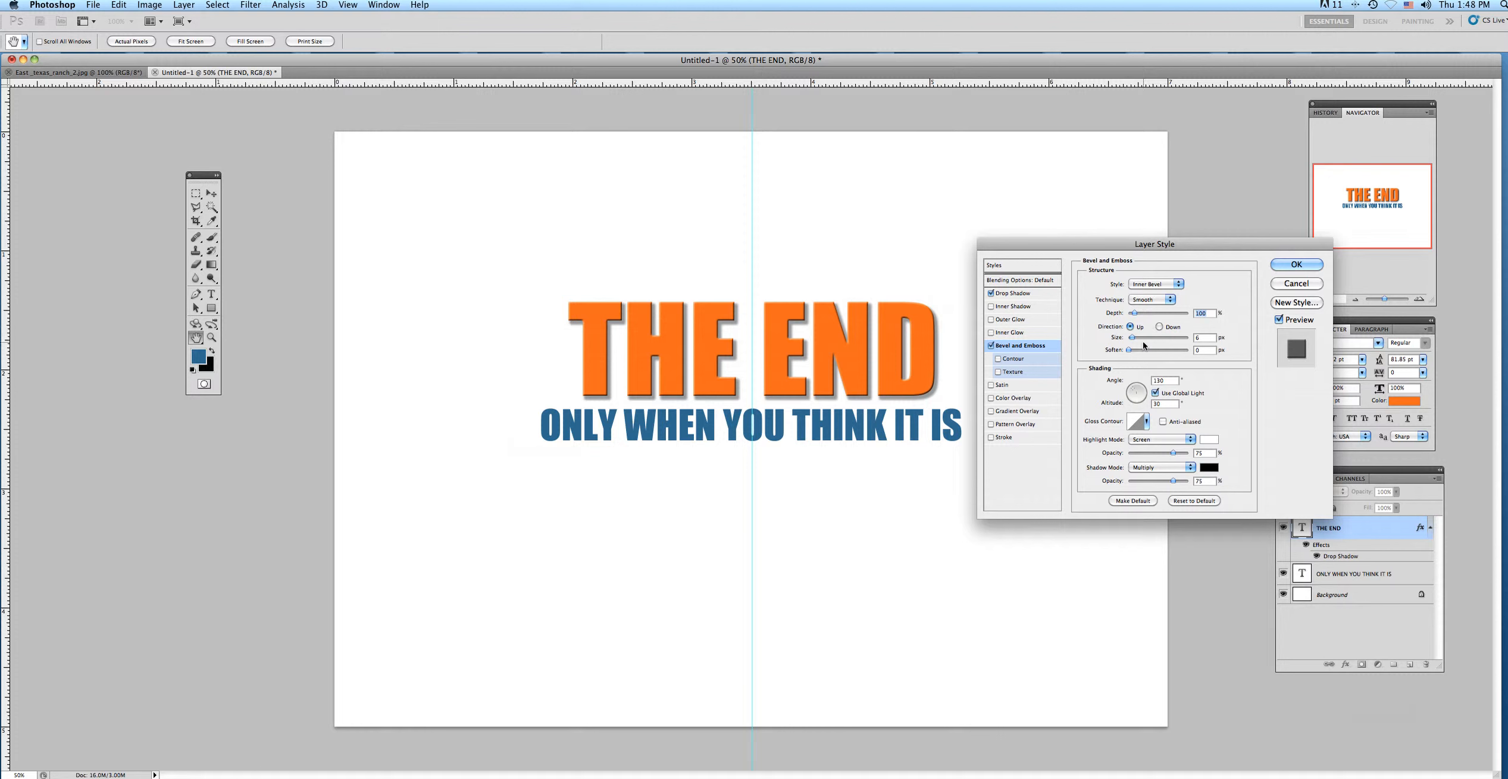
click(1134, 391)
drag(1135, 391, 1131, 393)
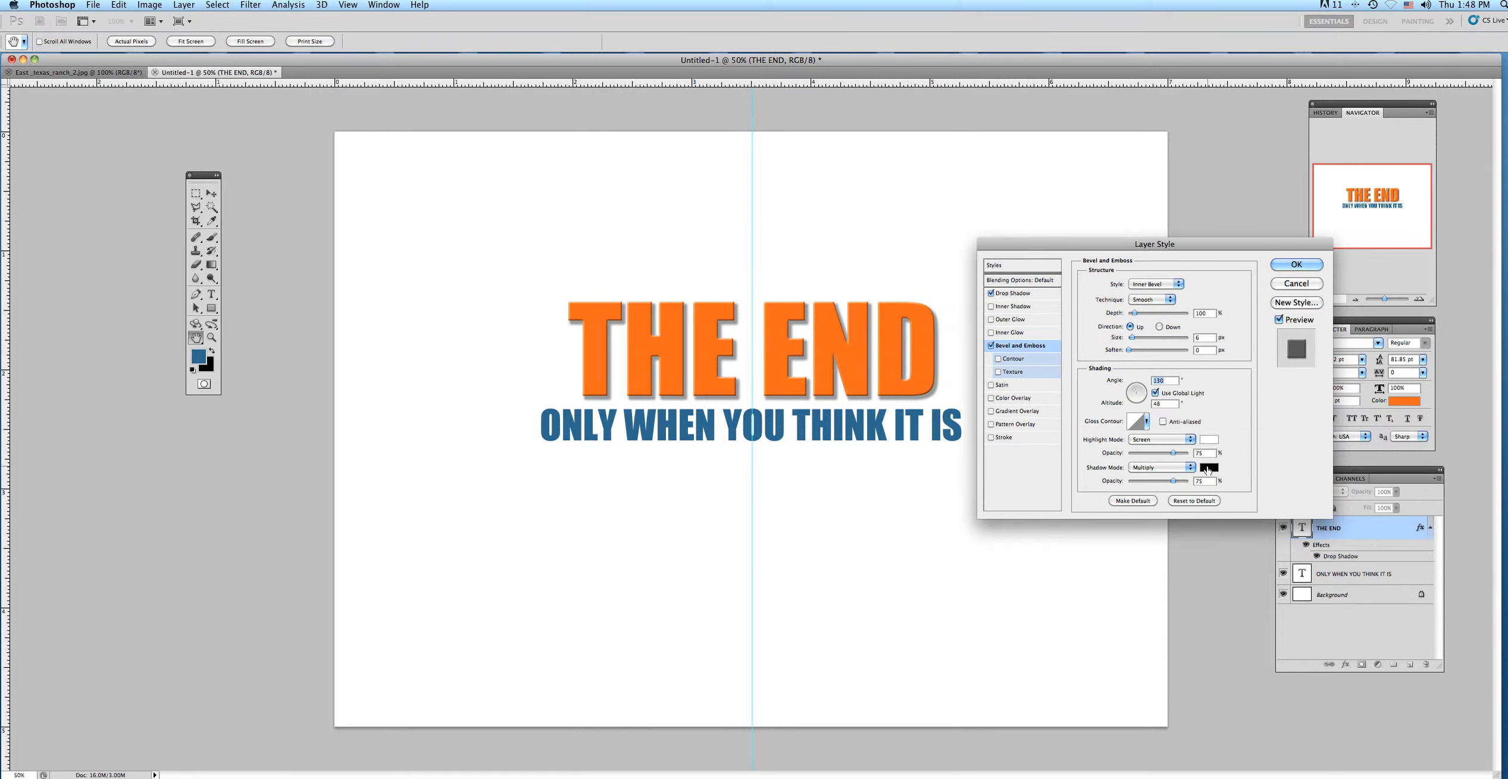
Set the bevel's highlight color to a light peach (#ebd1b9).
click(1209, 444)
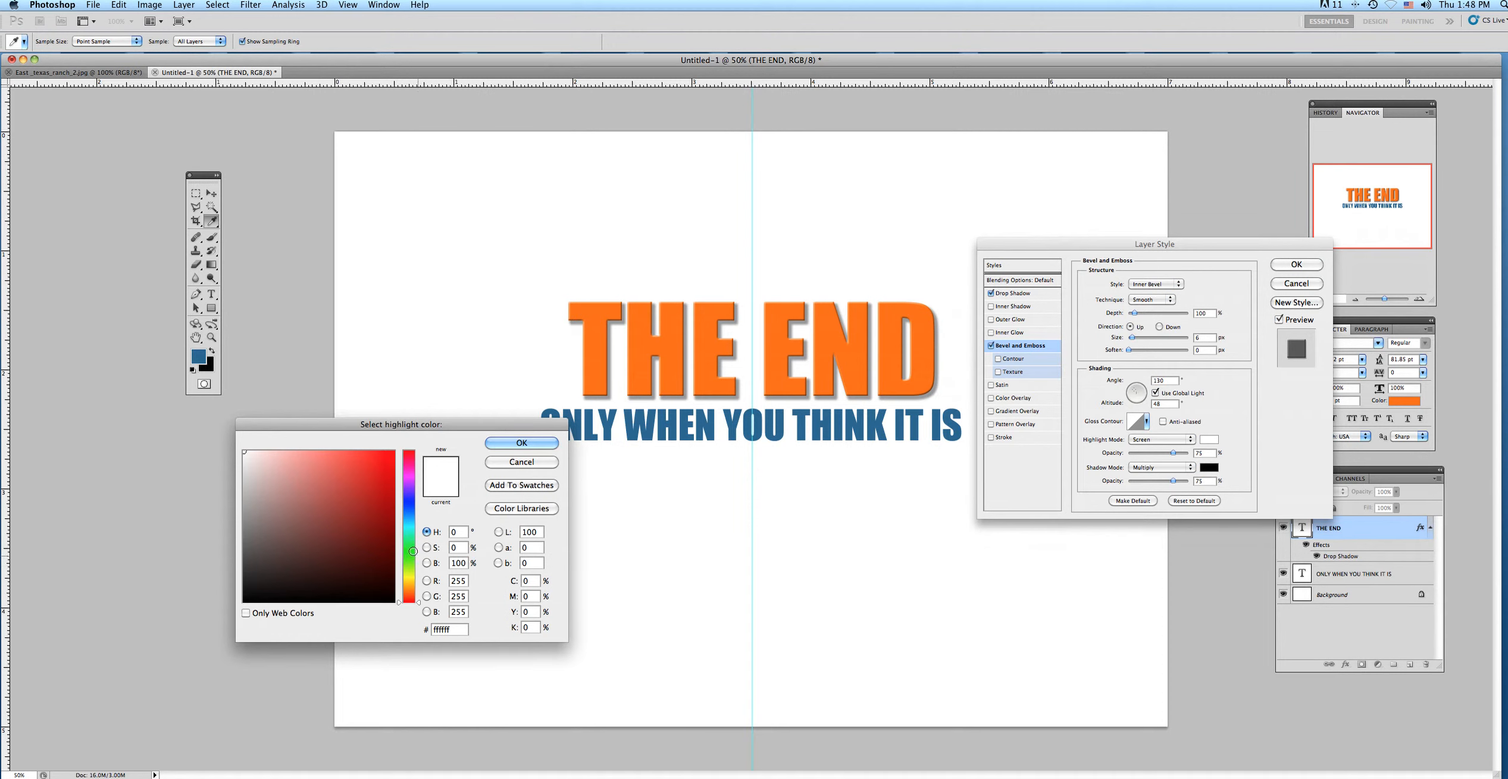
click(407, 586)
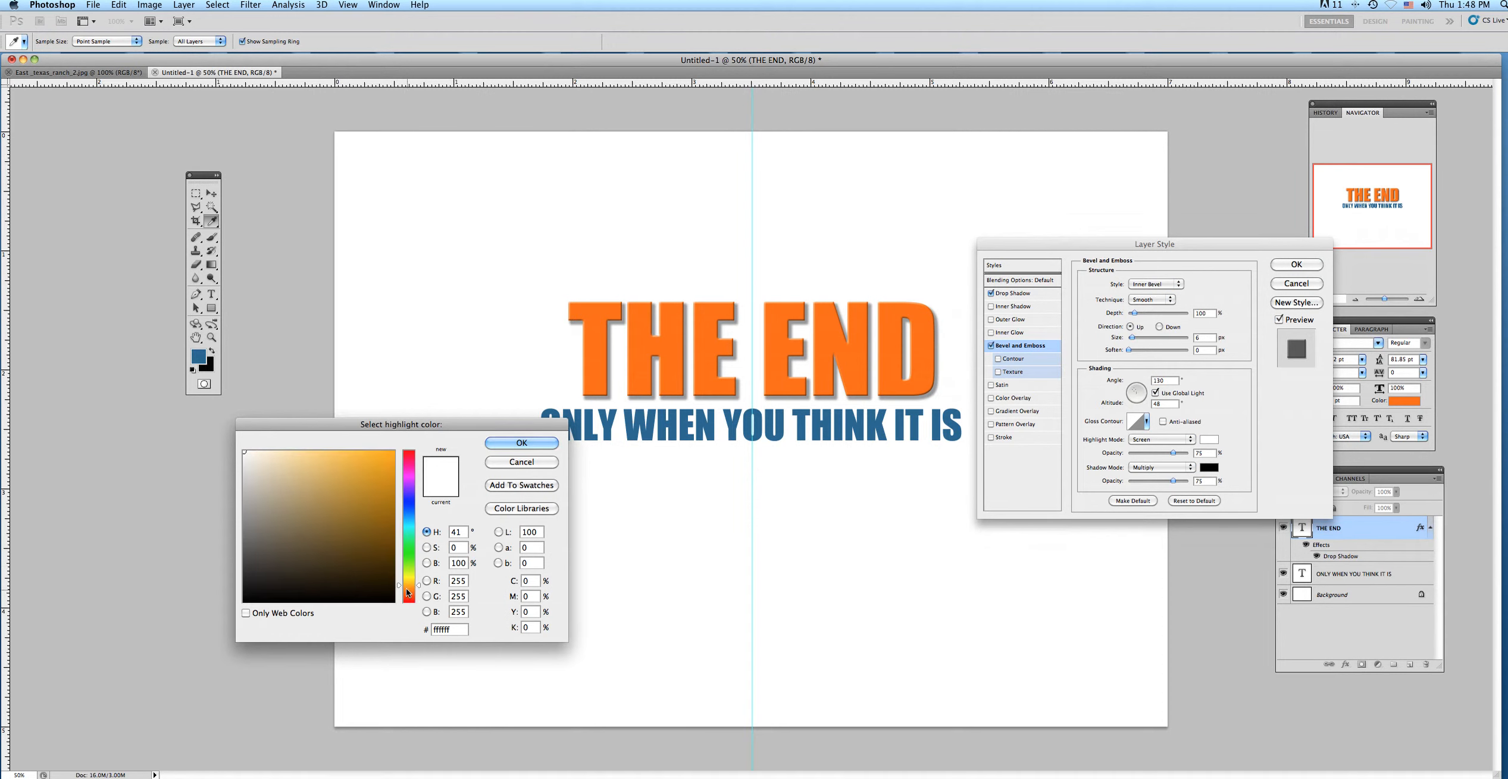
click(407, 591)
click(275, 463)
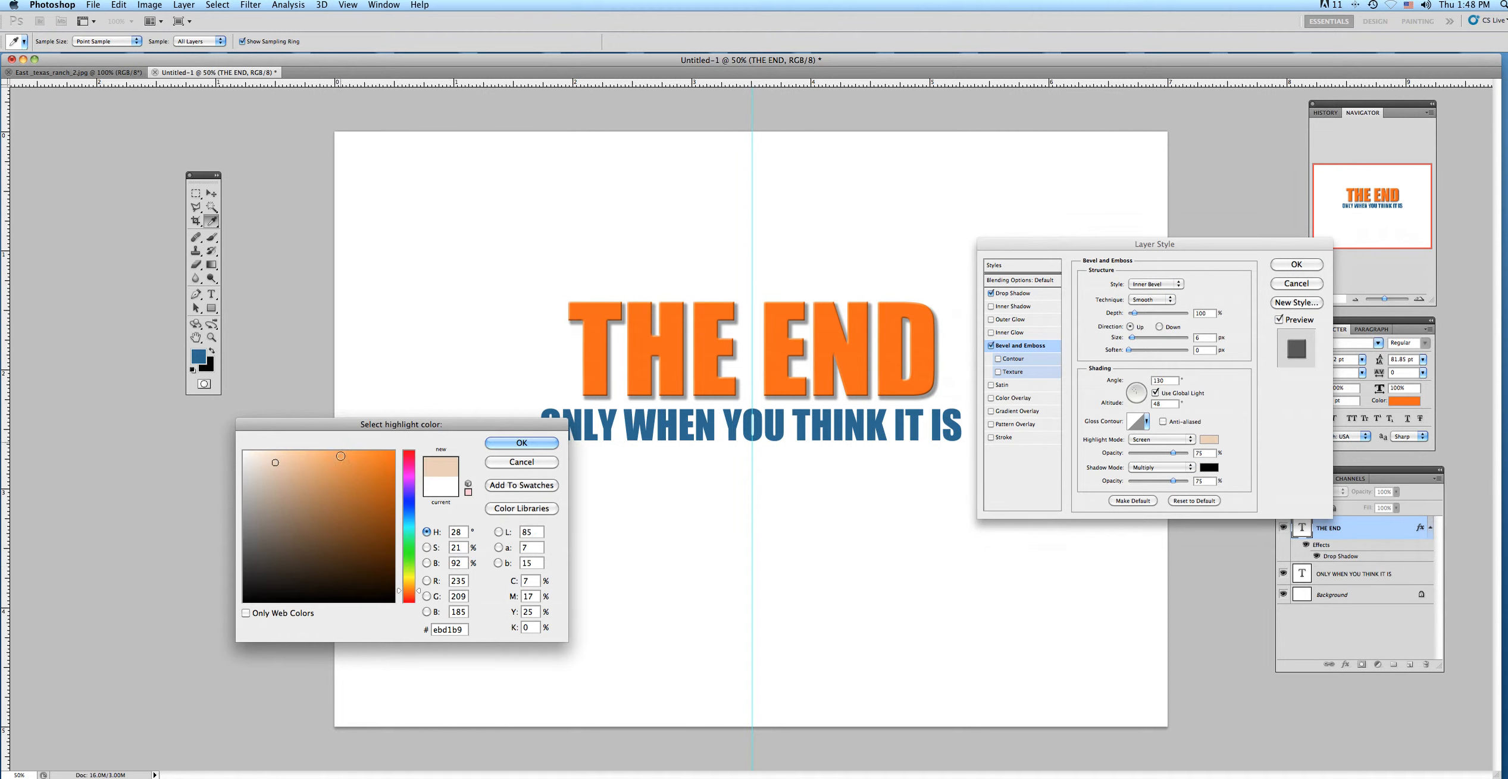
click(516, 444)
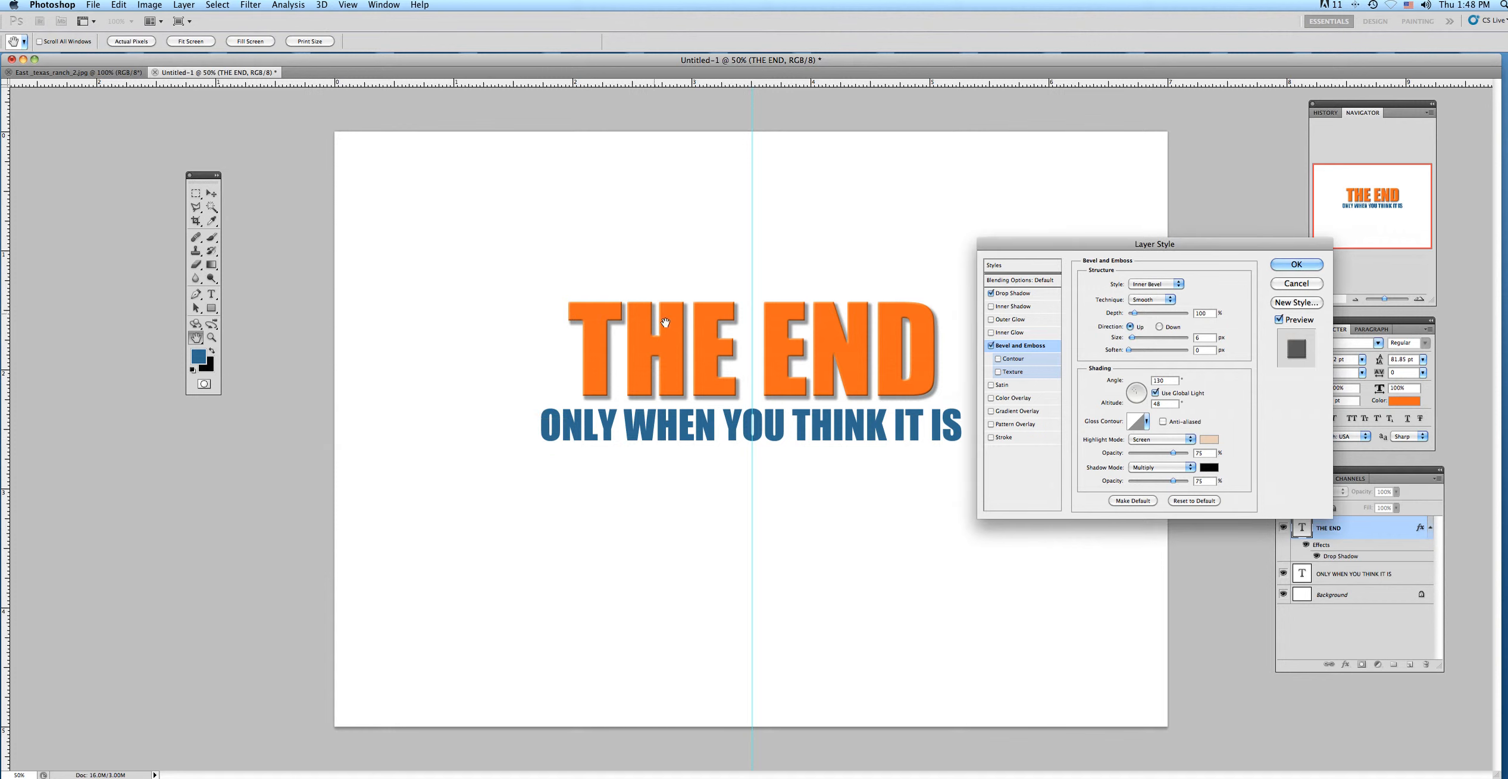
Set the bevel's shadow color to a dark orange-brown.
click(1207, 468)
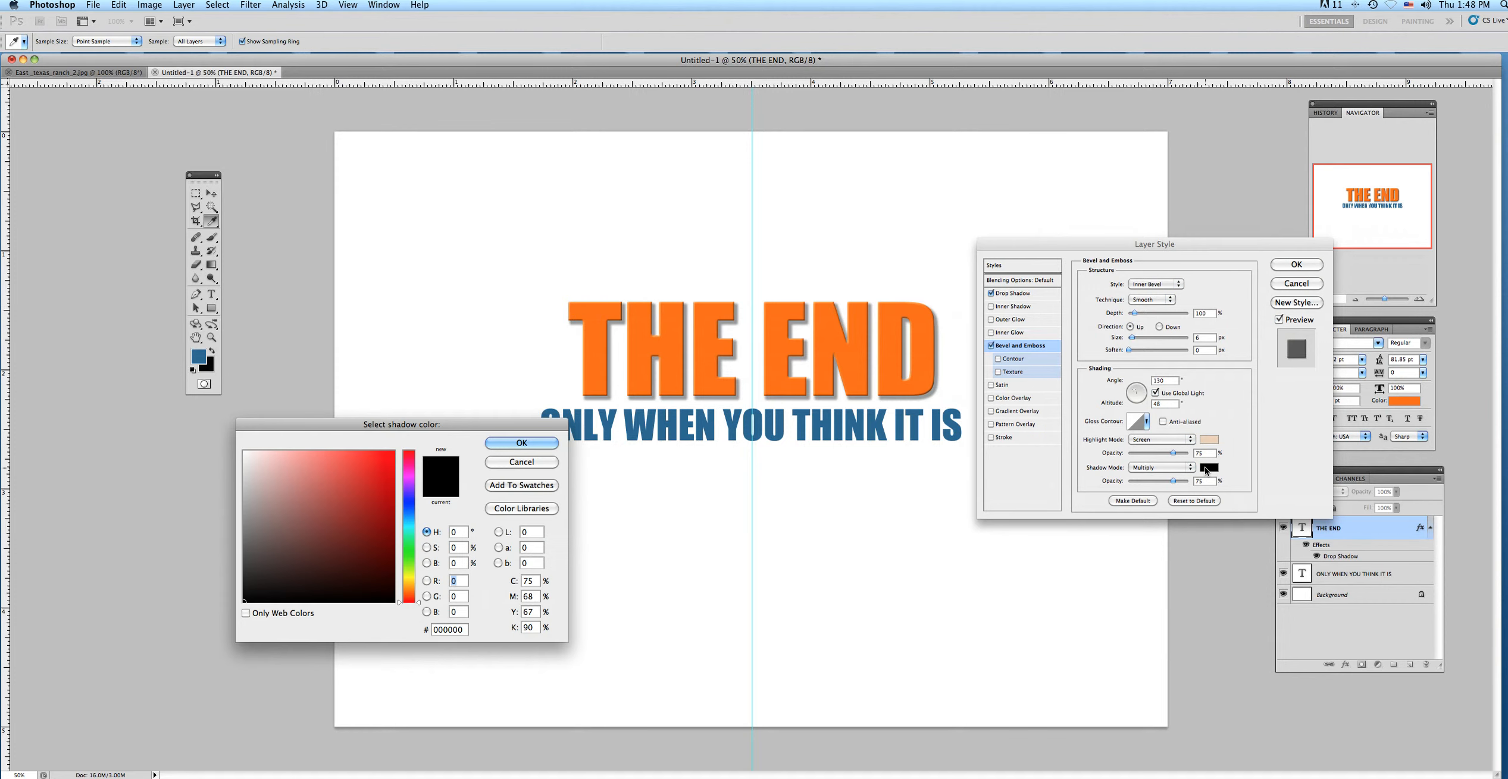
drag(412, 592, 411, 588)
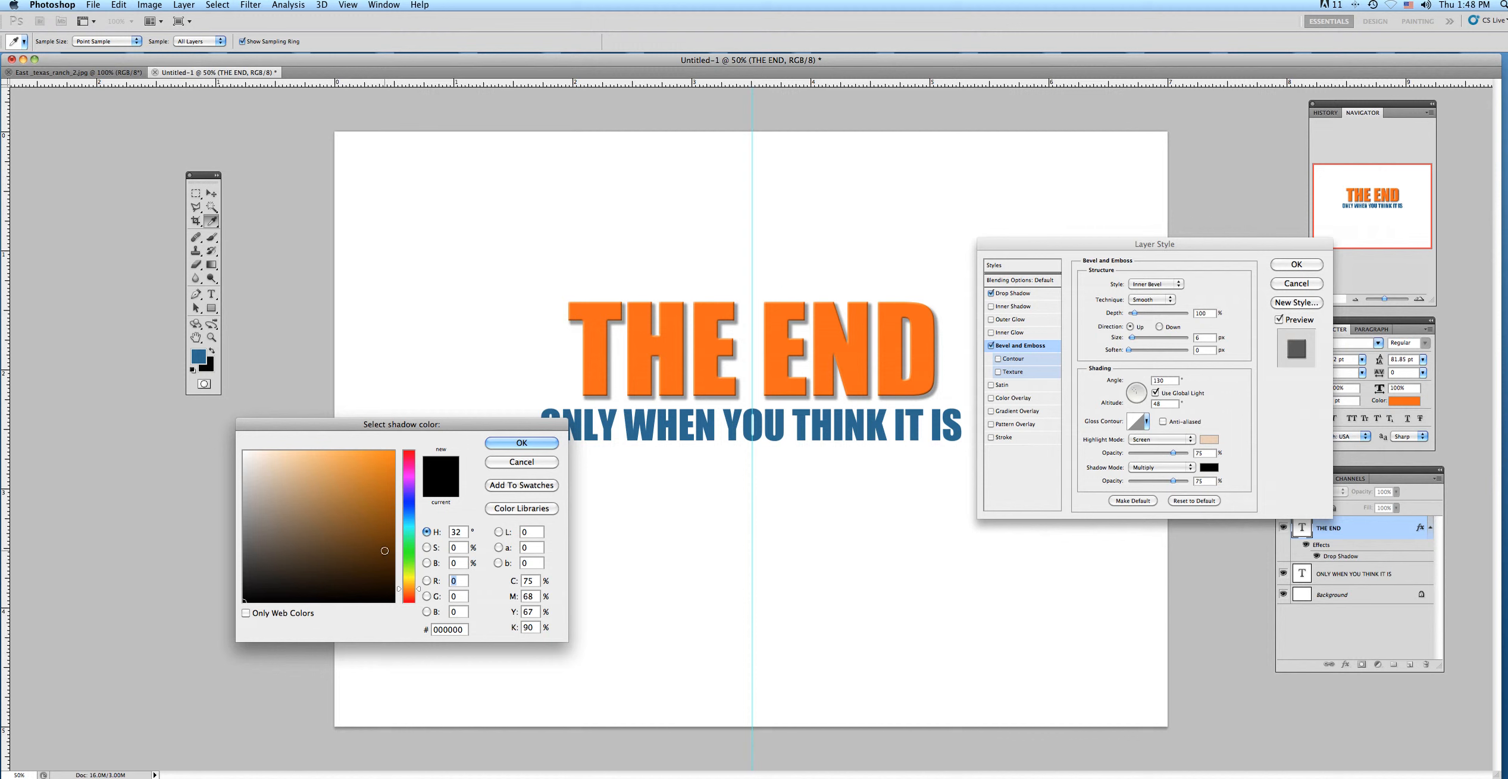
click(385, 552)
click(492, 442)
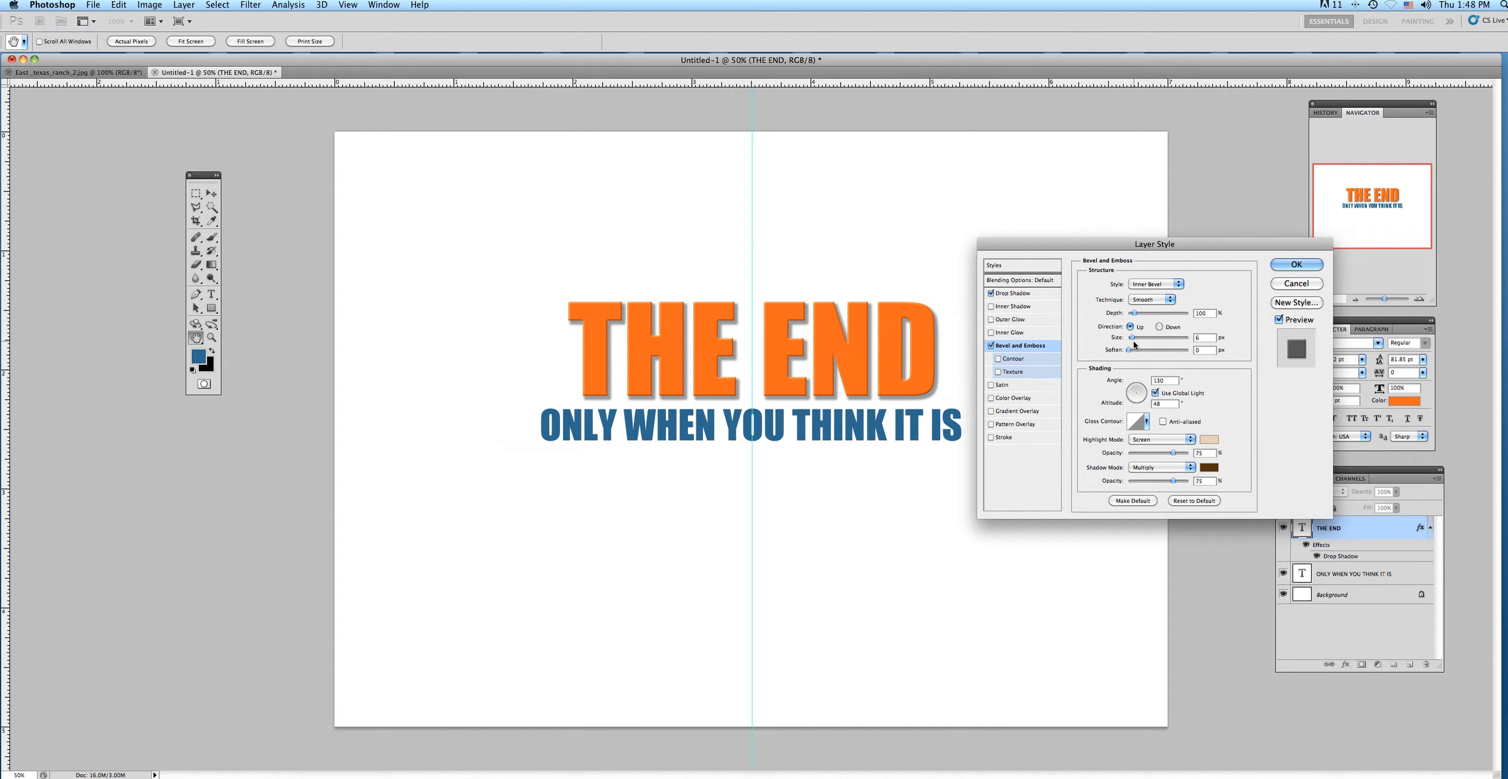
Set the bevel size to about 18 px and apply the layer style to "THE END".
drag(1131, 338, 1137, 339)
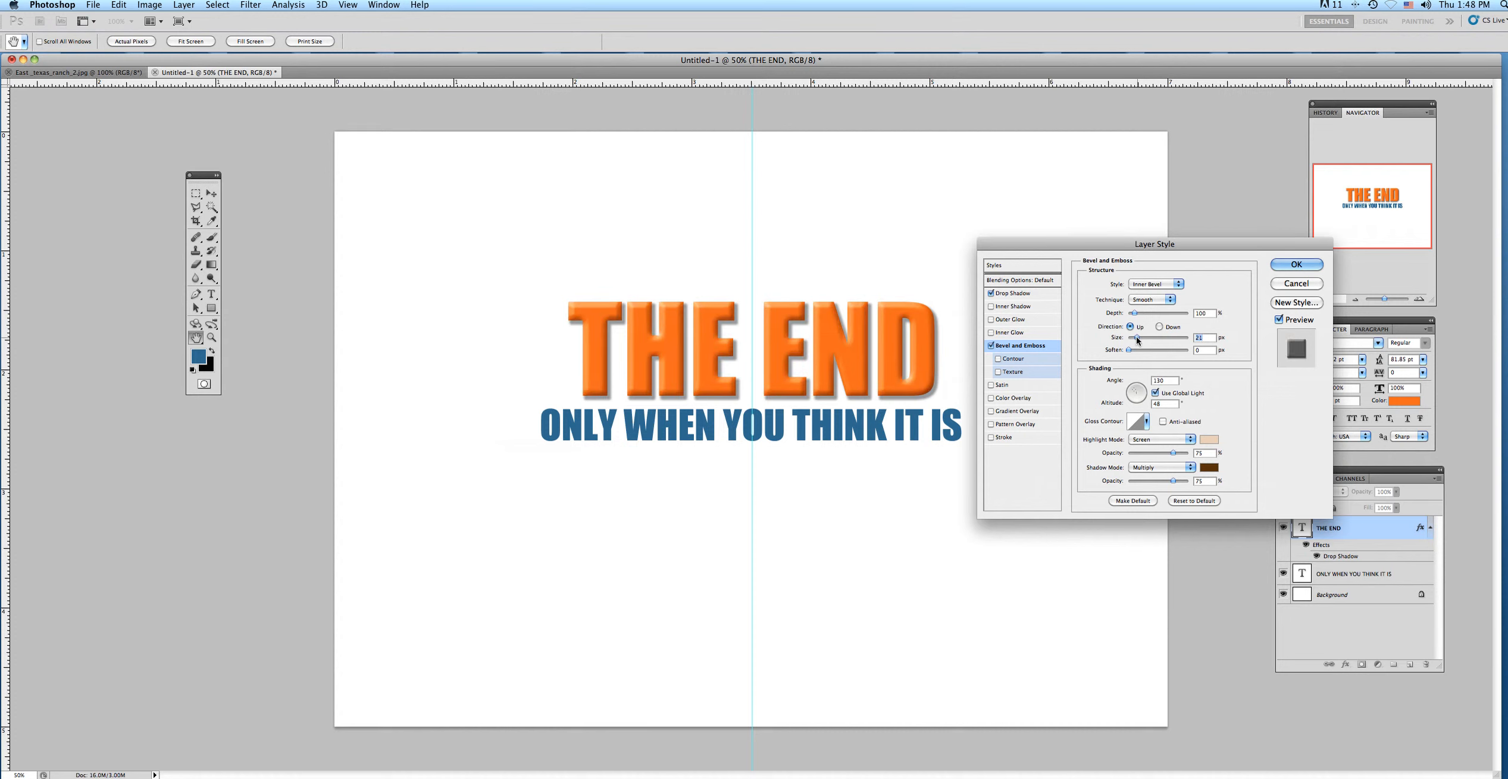
mouse_move(1137, 341)
mouse_down()
mouse_move(1153, 344)
mouse_move(1137, 345)
mouse_up()
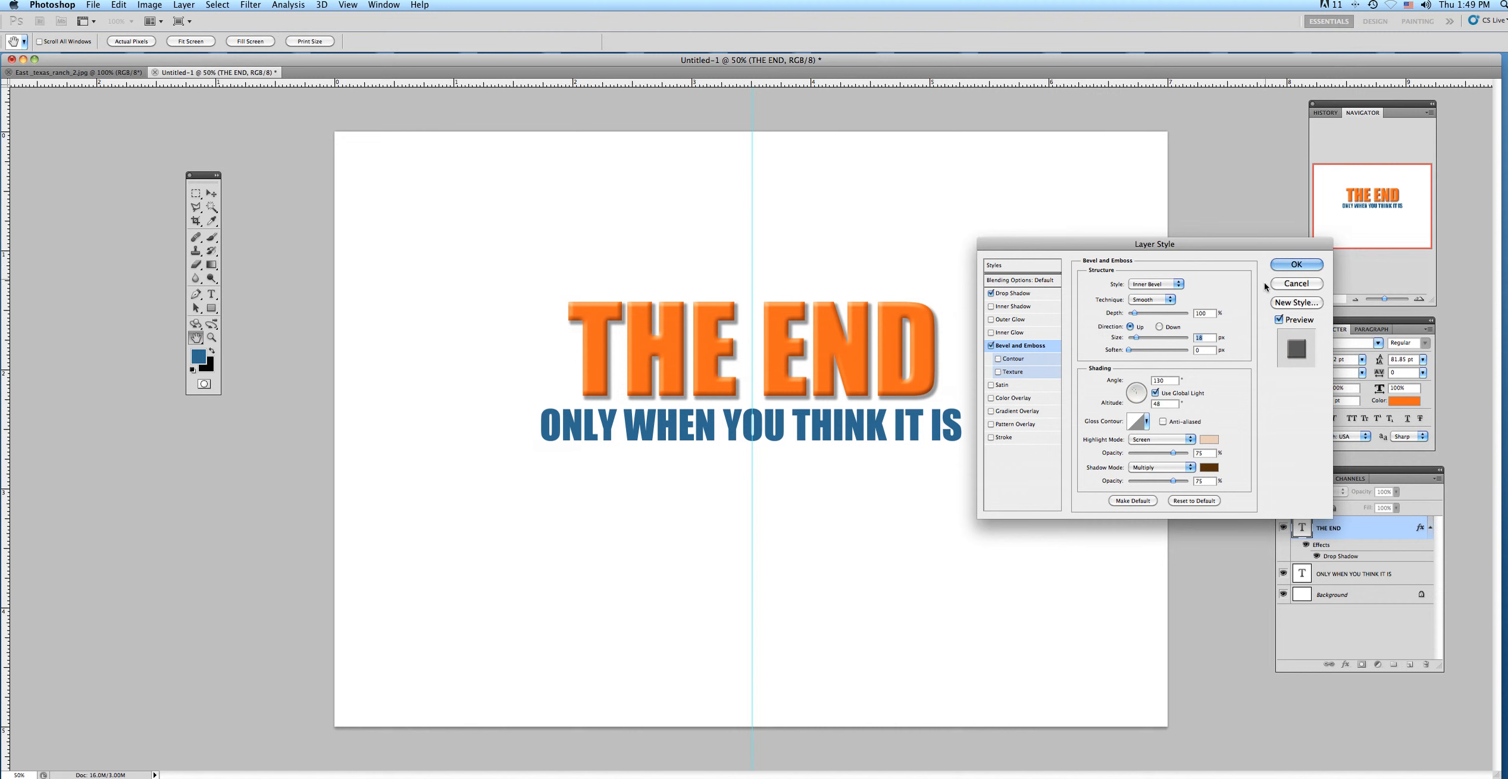
click(1295, 265)
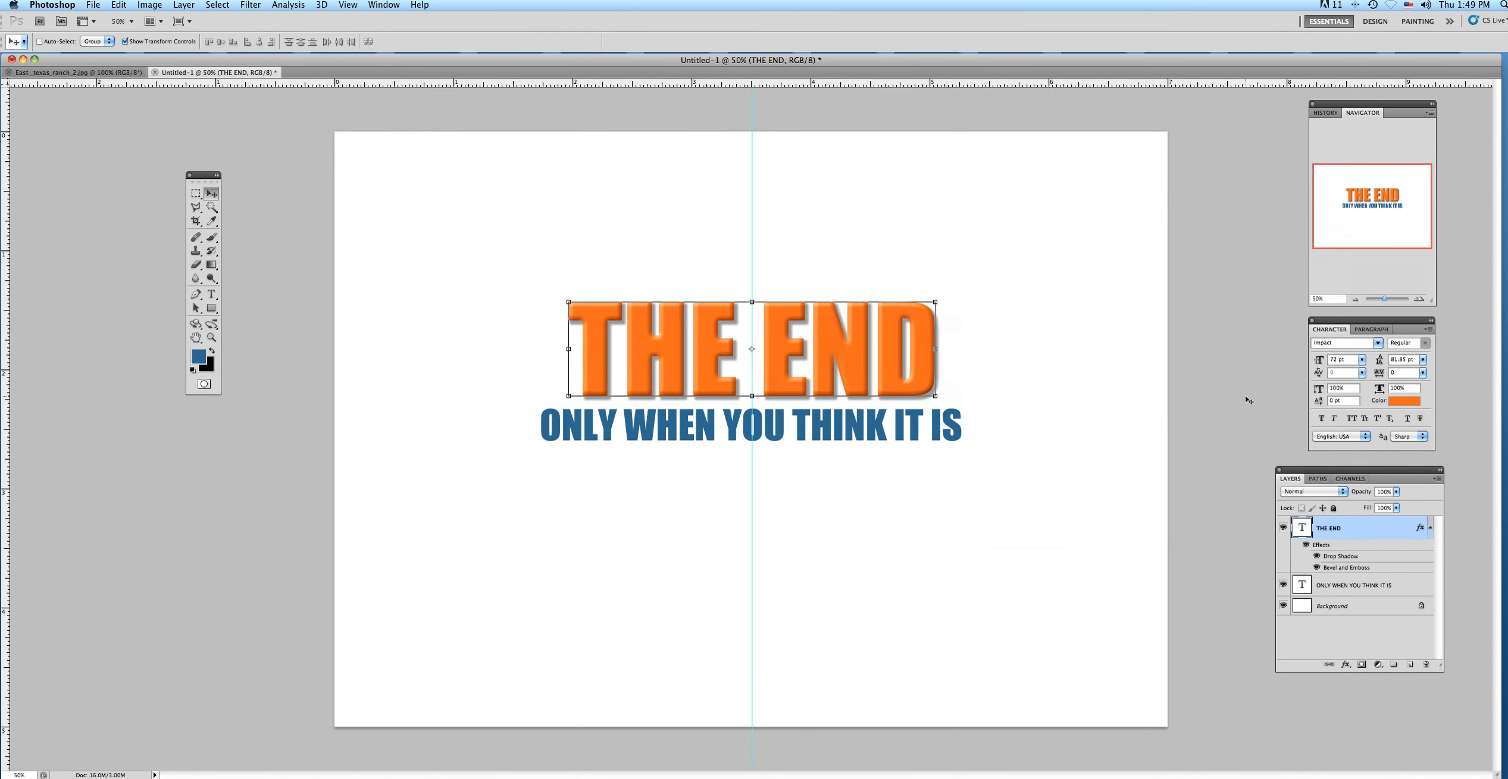
Activate the Polygonal Lasso tool for making a selection.
click(195, 207)
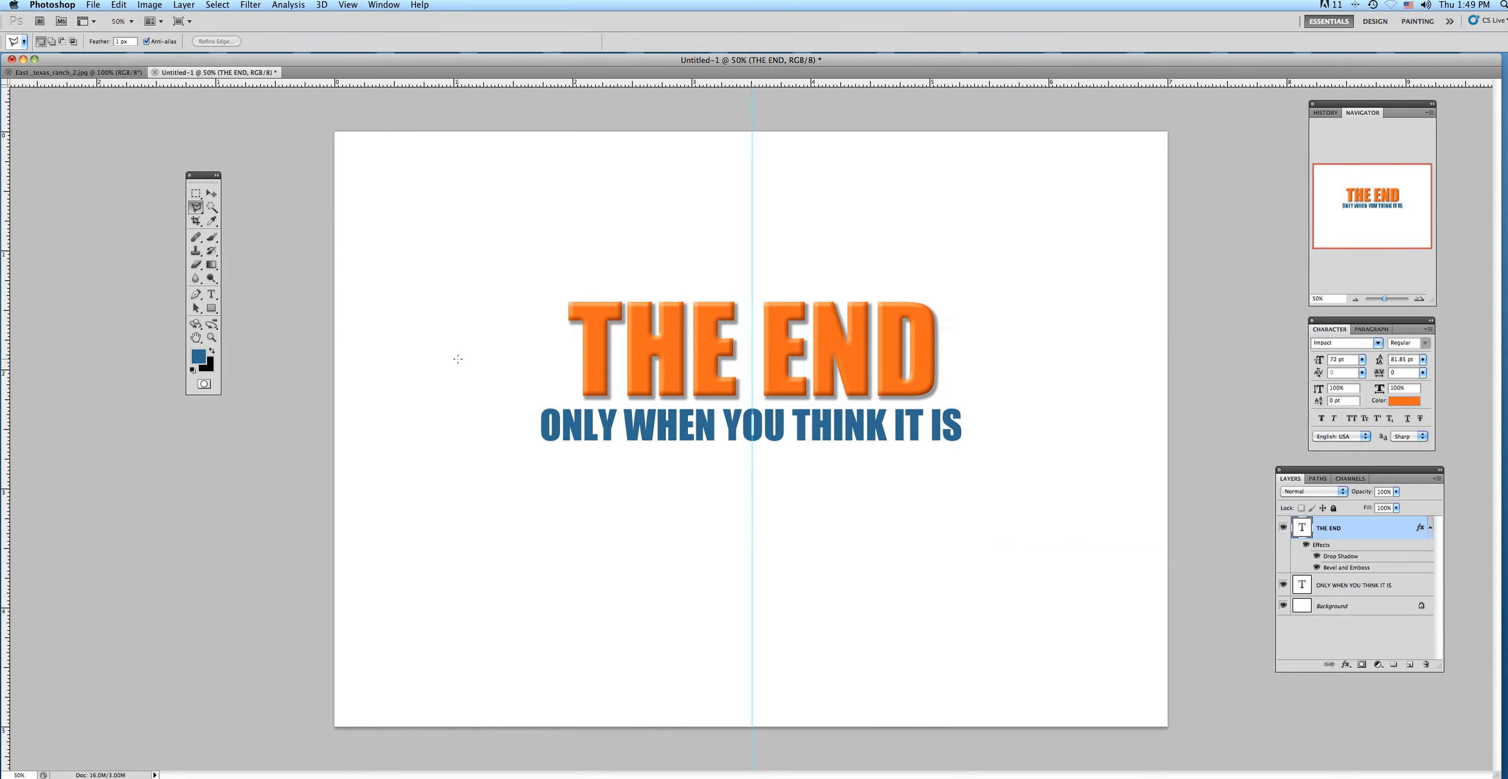